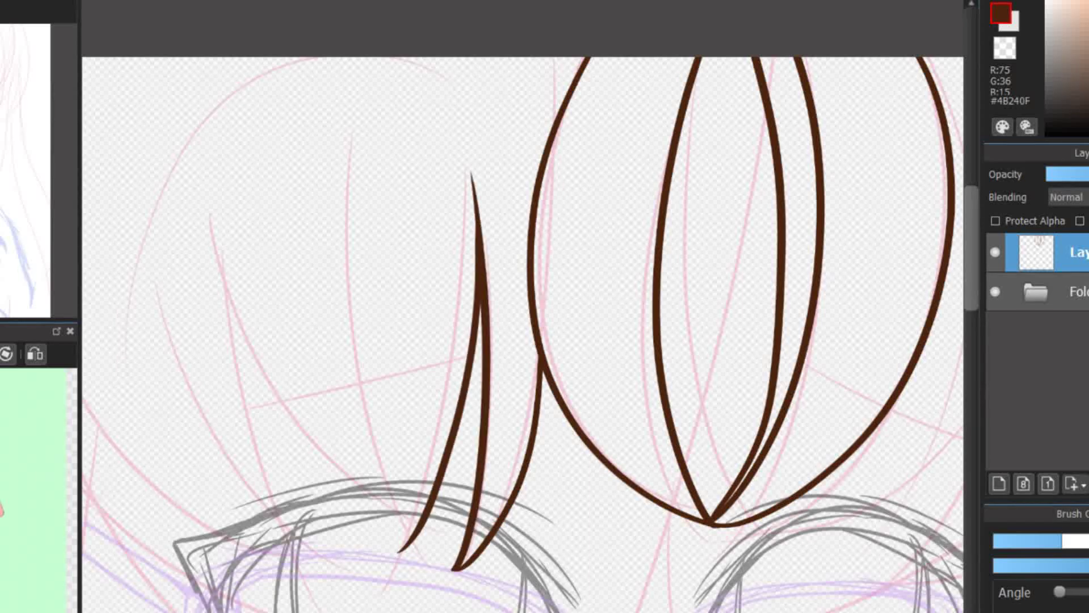
# Step: Ink the thin bang strands above the left eye along the pink sketch in dark brown
pyautogui.moveTo(351, 141); pyautogui.dragTo(400, 553)
pyautogui.moveTo(219, 262); pyautogui.dragTo(397, 514)
pyautogui.moveTo(209, 187); pyautogui.dragTo(340, 193)
pyautogui.moveTo(289, 264); pyautogui.dragTo(400, 533)
pyautogui.moveTo(369, 309)
pyautogui.mouseDown()
pyautogui.moveTo(471, 582)
pyautogui.moveTo(284, 187)
pyautogui.mouseUp()
pyautogui.hotkey('ctrl', 'z')
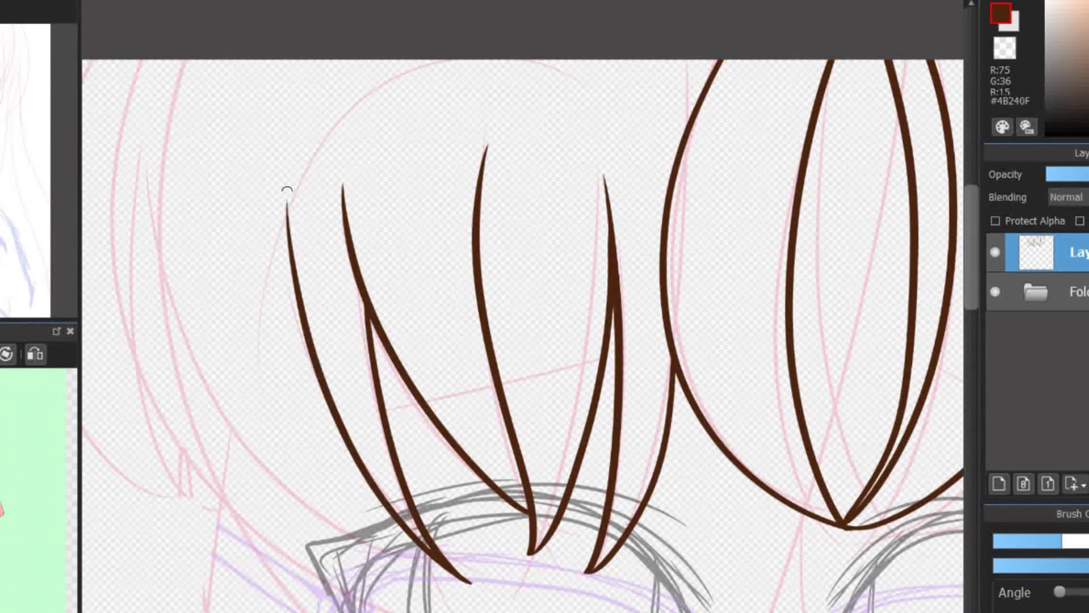
# Step: Ink the outer bang strands and the long side hair outline at the left of the face
pyautogui.moveTo(419, 556); pyautogui.dragTo(176, 302)
pyautogui.moveTo(182, 63)
pyautogui.mouseDown()
pyautogui.moveTo(274, 355)
pyautogui.moveTo(627, 195)
pyautogui.moveTo(408, 241)
pyautogui.moveTo(403, 601)
pyautogui.mouseUp()
pyautogui.scroll(2, 445, 122)
pyautogui.moveTo(445, 121); pyautogui.dragTo(316, 523)
pyautogui.scroll(2, 392, 197)
pyautogui.scroll(-2, 435, 132)
pyautogui.scroll(2, 434, 133)
# Step: Ink the pointed bang strands above and beside the right eye
pyautogui.moveTo(672, 91); pyautogui.dragTo(536, 462)
pyautogui.moveTo(636, 156); pyautogui.dragTo(536, 462)
pyautogui.moveTo(642, 238); pyautogui.dragTo(411, 427)
pyautogui.moveTo(543, 182); pyautogui.dragTo(404, 428)
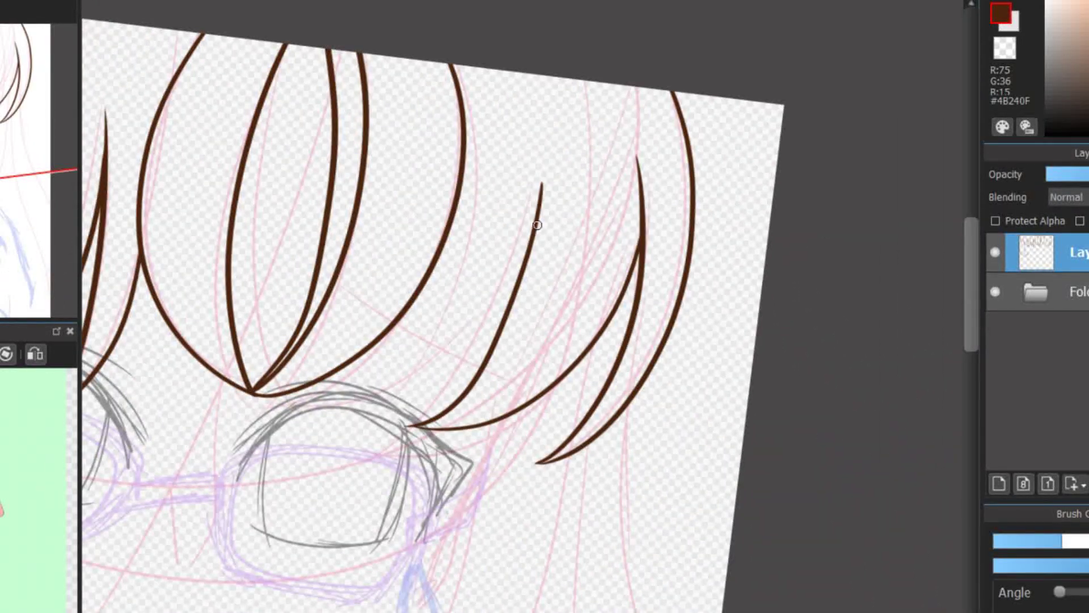
pyautogui.moveTo(535, 226); pyautogui.dragTo(294, 408)
pyautogui.moveTo(325, 611); pyautogui.dragTo(404, 367)
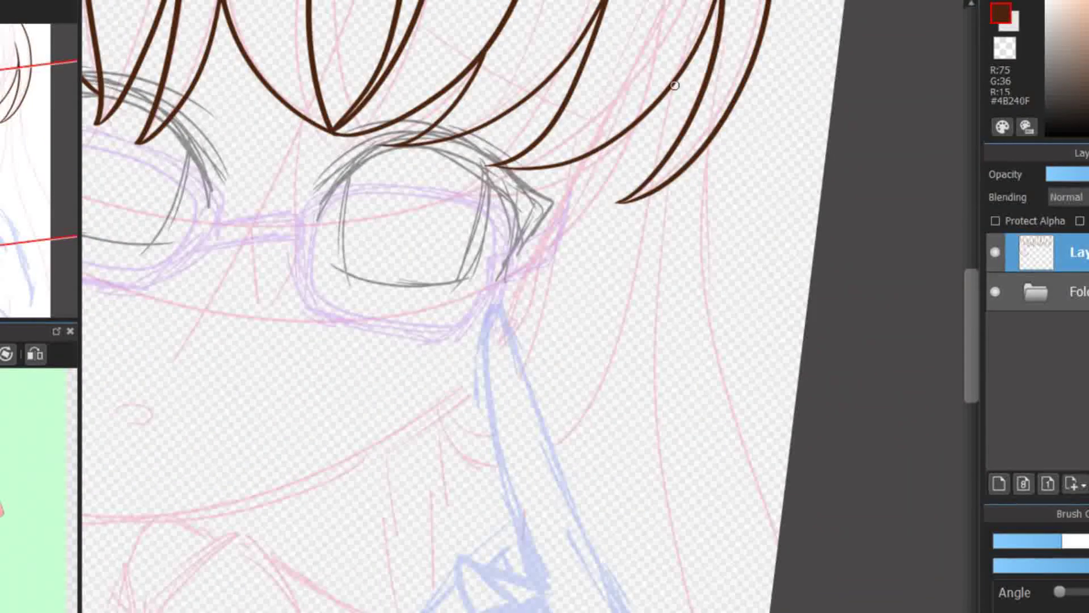
# Step: Ink the side locks framing the face, ending in curled tips at cheek height
pyautogui.moveTo(657, 162); pyautogui.dragTo(451, 426)
pyautogui.moveTo(576, 169); pyautogui.dragTo(451, 423)
pyautogui.moveTo(447, 348); pyautogui.dragTo(486, 381)
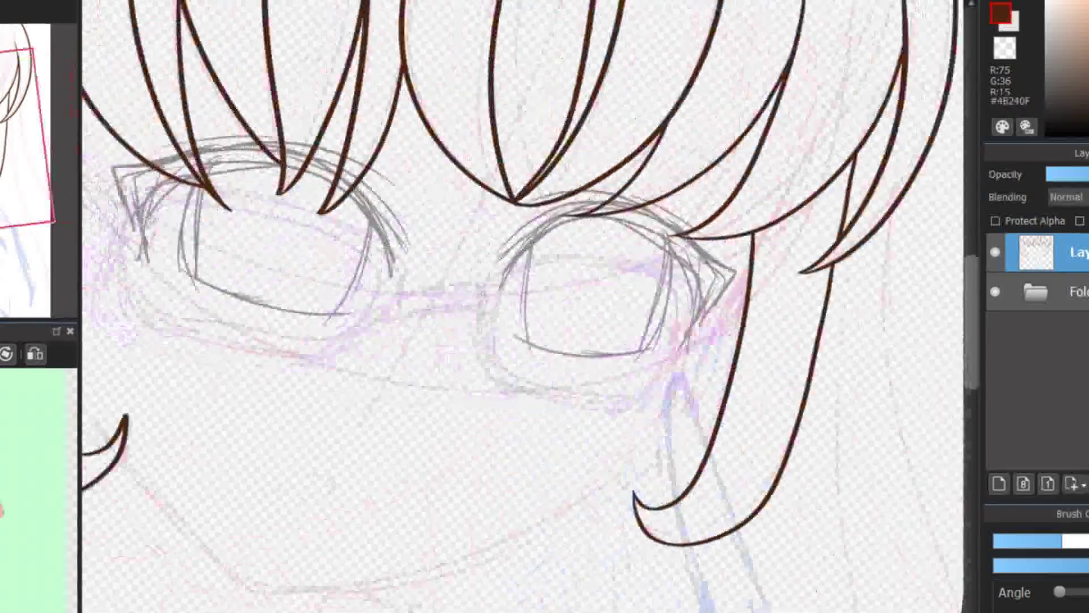
# Step: Add a new layer for the face and ink the jawline from the left side lock to the chin
pyautogui.moveTo(732, 349); pyautogui.dragTo(370, 516)
pyautogui.hotkey('ctrl', 'z')
pyautogui.click(999, 483)
pyautogui.moveTo(895, 195)
pyautogui.mouseDown()
pyautogui.moveTo(658, 558)
pyautogui.moveTo(789, 448)
pyautogui.moveTo(307, 514)
pyautogui.mouseUp()
pyautogui.hotkey('ctrl', 'z')
pyautogui.moveTo(522, 404); pyautogui.dragTo(644, 384)
pyautogui.moveTo(441, 504); pyautogui.dragTo(322, 395)
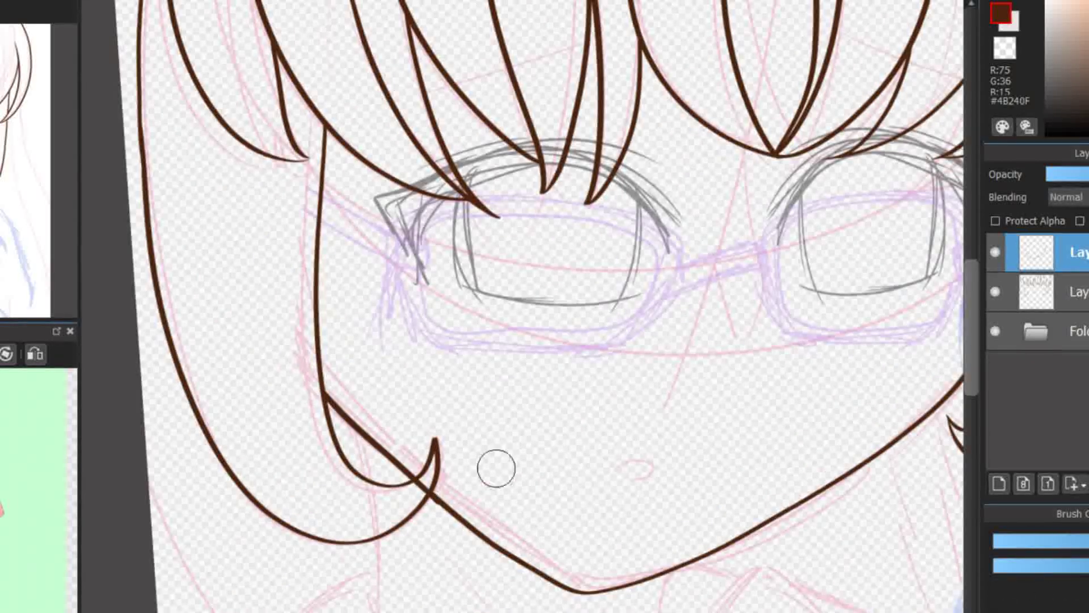
pyautogui.moveTo(496, 464); pyautogui.dragTo(507, 432)
pyautogui.scroll(-3, 544, 306)
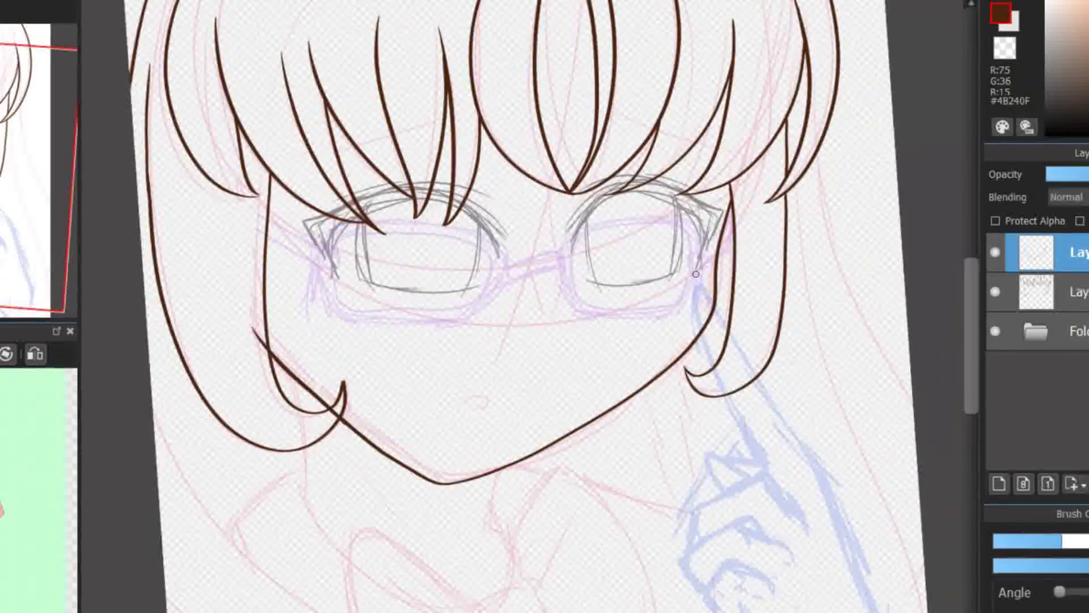
# Step: Redraw the face outline with the right cheek curving in beside the eye and down to the chin
pyautogui.scroll(3, 544, 306)
pyautogui.moveTo(812, 62); pyautogui.dragTo(445, 542)
pyautogui.scroll(2, 794, 334)
pyautogui.scroll(-2, 793, 334)
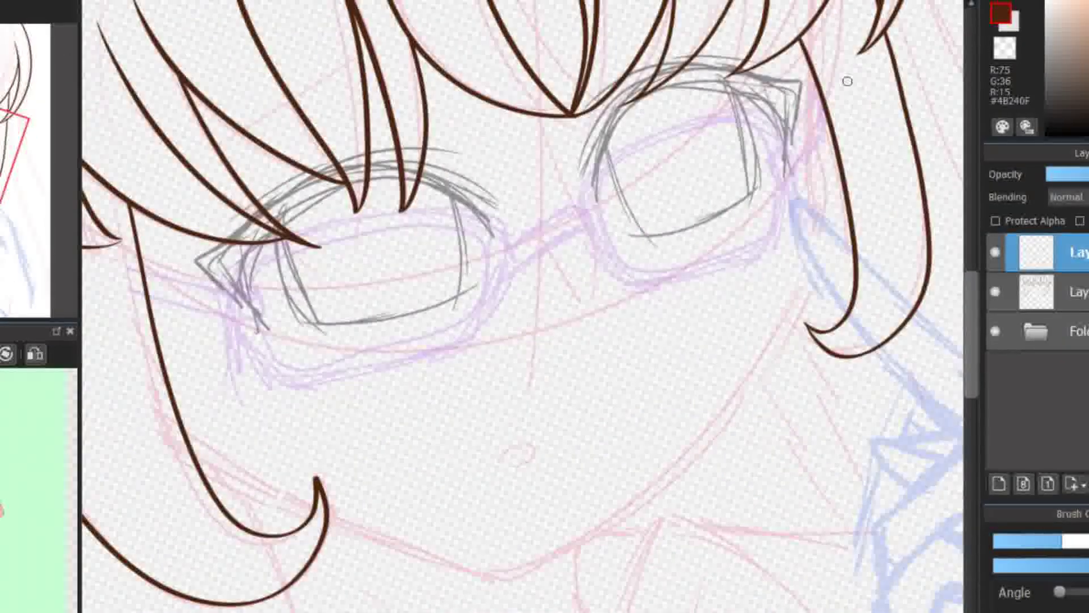
pyautogui.scroll(2, 97, 384)
pyautogui.scroll(-2, 411, 555)
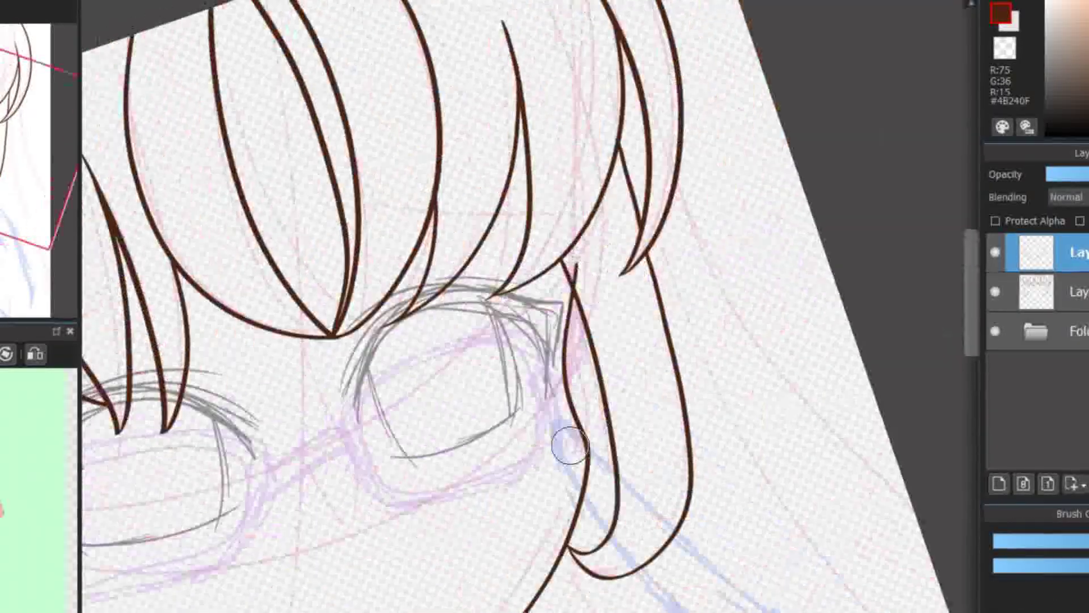
pyautogui.scroll(2, 566, 445)
# Step: Ink the small open mouth and the short nose stroke
pyautogui.moveTo(438, 431); pyautogui.dragTo(463, 436)
pyautogui.scroll(-2, 506, 461)
pyautogui.scroll(2, 568, 349)
pyautogui.moveTo(541, 337); pyautogui.dragTo(546, 350)
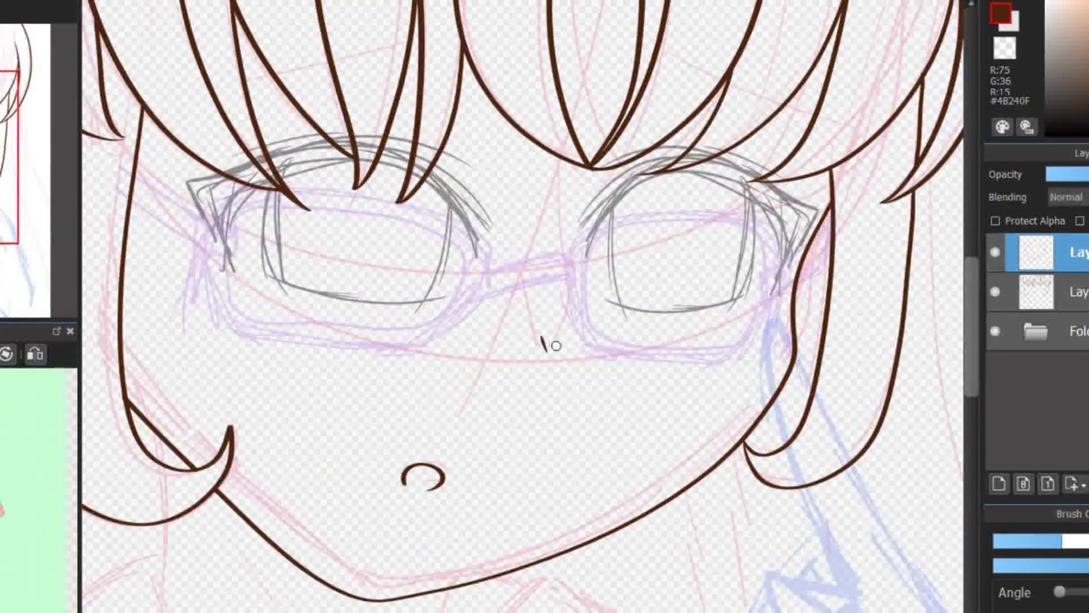
pyautogui.scroll(-2, 536, 394)
pyautogui.scroll(2, 607, 452)
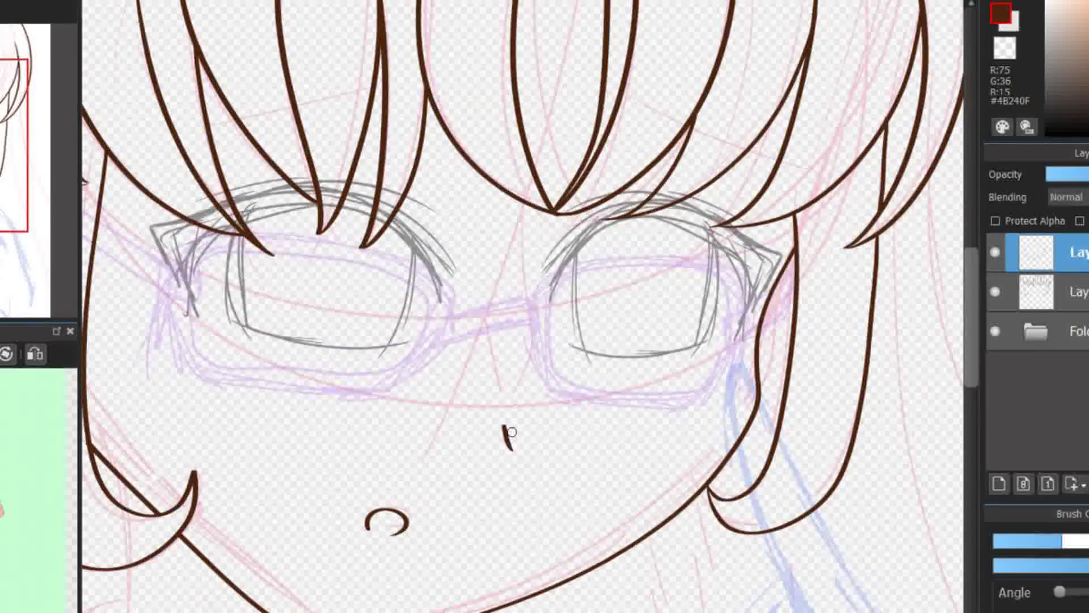
# Step: Ink the neck and collar lines and the outline of the large chest bow
pyautogui.scroll(-3, 599, 424)
pyautogui.scroll(-2, 602, 397)
pyautogui.moveTo(599, 365); pyautogui.dragTo(595, 445)
pyautogui.moveTo(587, 397); pyautogui.dragTo(610, 513)
pyautogui.scroll(-1, 590, 513)
pyautogui.moveTo(621, 607)
pyautogui.mouseDown()
pyautogui.moveTo(637, 476)
pyautogui.moveTo(617, 605)
pyautogui.mouseUp()
pyautogui.moveTo(594, 460); pyautogui.dragTo(652, 593)
pyautogui.scroll(-2, 580, 462)
pyautogui.hscroll(-3, 581, 462)
pyautogui.moveTo(650, 432); pyautogui.dragTo(457, 452)
# Step: Ink the long hair strands sweeping across the lower left on the hair layer, and the bow's fold lines
pyautogui.scroll(1, 581, 462)
pyautogui.hscroll(-1, 580, 462)
pyautogui.moveTo(214, 121)
pyautogui.mouseDown()
pyautogui.moveTo(365, 377)
pyautogui.moveTo(600, 610)
pyautogui.mouseUp()
pyautogui.moveTo(213, 425); pyautogui.dragTo(543, 610)
pyautogui.hscroll(2, 588, 537)
pyautogui.scroll(-1, 588, 537)
pyautogui.moveTo(511, 537); pyautogui.dragTo(568, 494)
pyautogui.hscroll(1, 607, 415)
pyautogui.scroll(1, 607, 416)
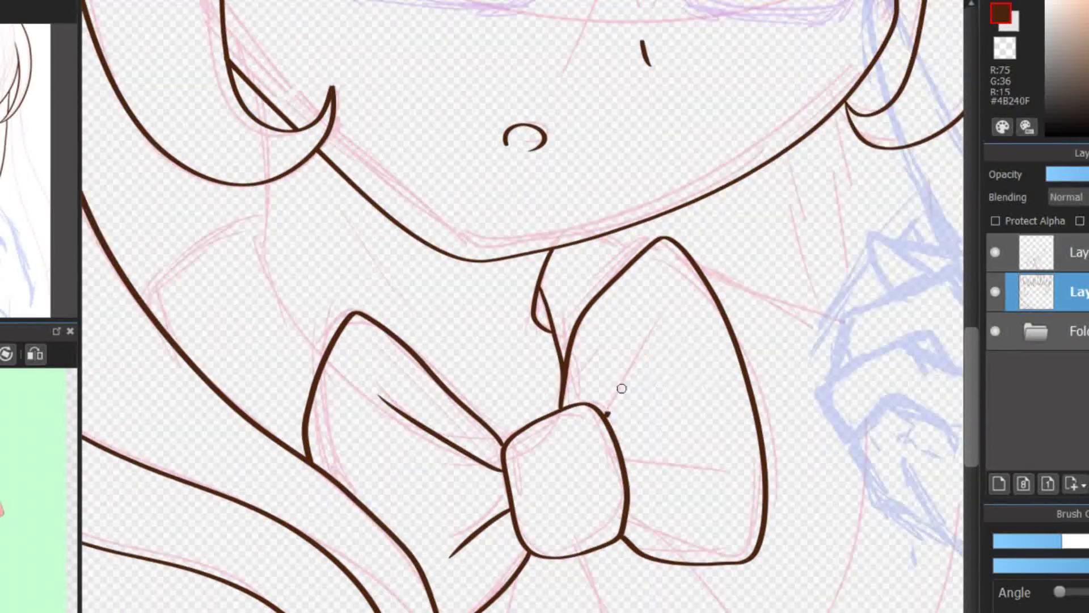
pyautogui.scroll(4, 366, 311)
pyautogui.hscroll(-2, 365, 311)
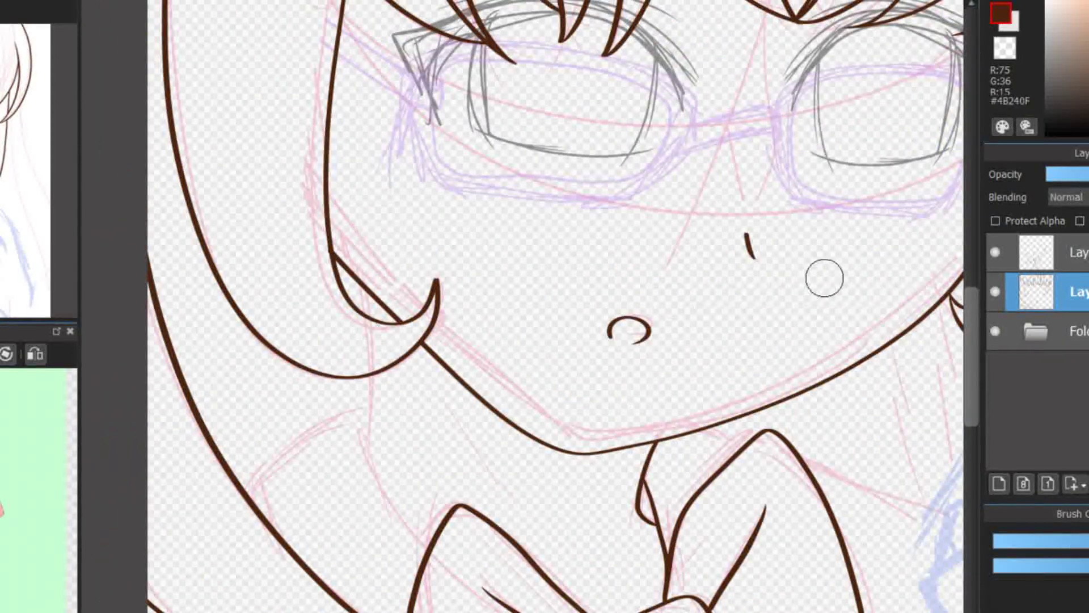
# Step: Ink the left neck and shoulder lines and the bow's hanging tails on the face layer
pyautogui.click(1066, 253)
pyautogui.moveTo(519, 320); pyautogui.dragTo(446, 466)
pyautogui.moveTo(457, 514); pyautogui.dragTo(497, 330)
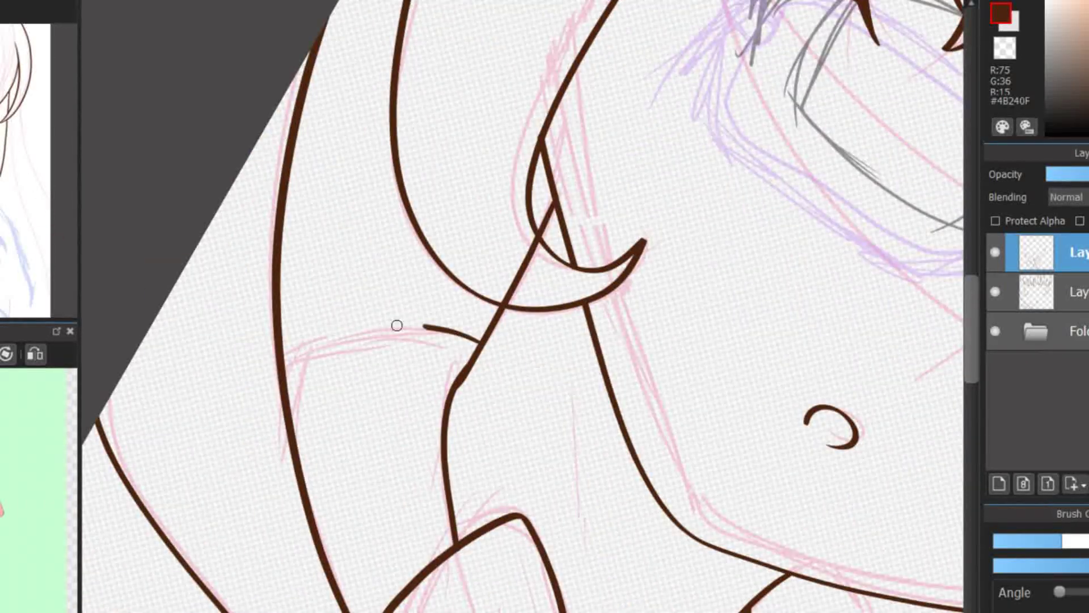
pyautogui.scroll(-10, 761, 239)
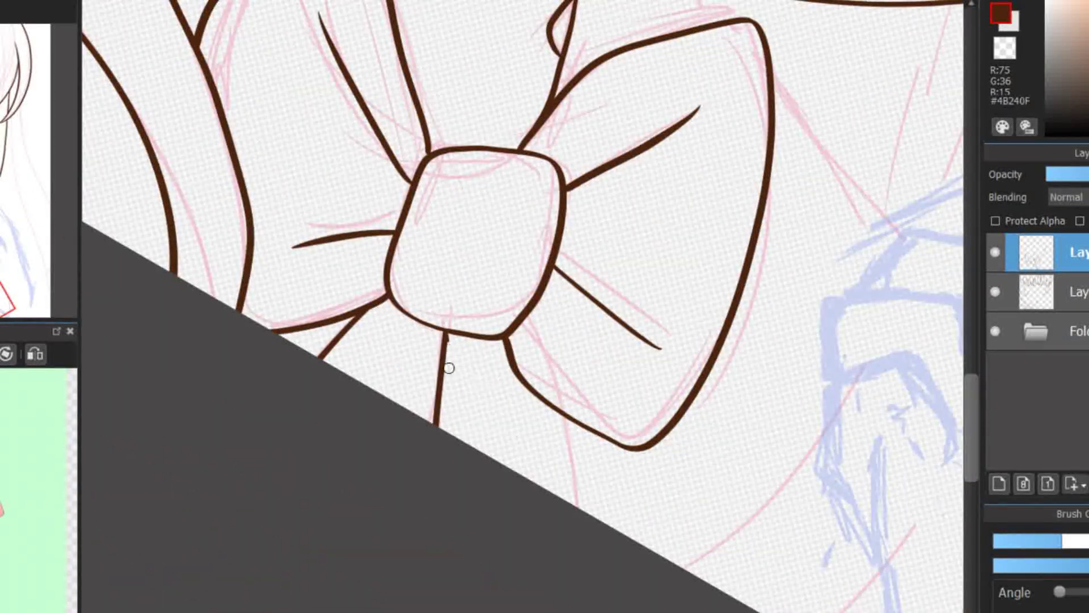
pyautogui.moveTo(445, 332); pyautogui.dragTo(459, 440)
pyautogui.moveTo(557, 404); pyautogui.dragTo(585, 510)
# Step: Ink the long hair strand running from under the right jaw down past the bow
pyautogui.scroll(5, 707, 380)
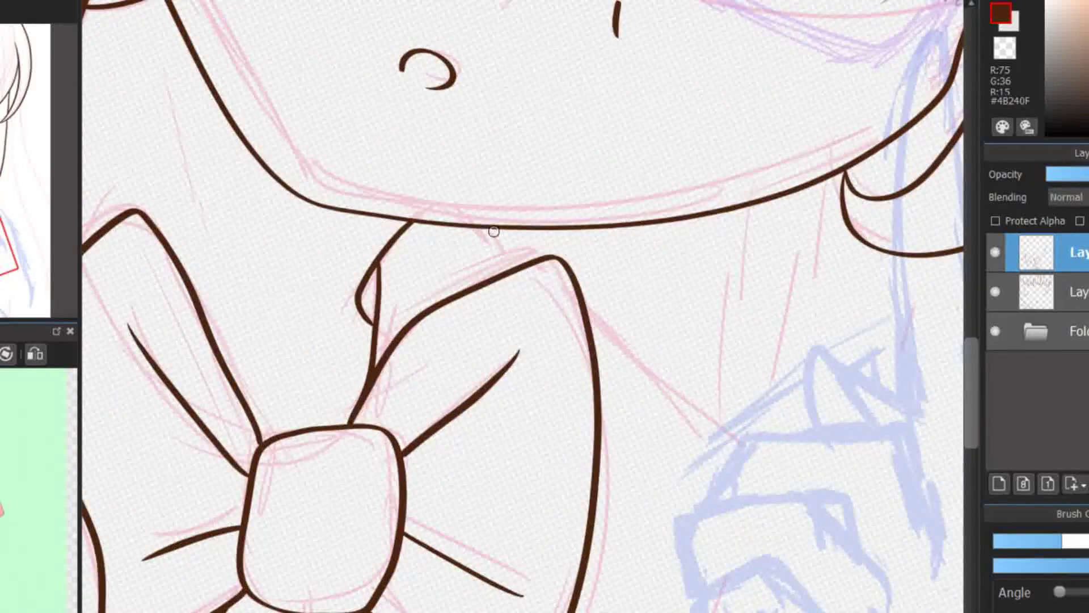
pyautogui.scroll(-5, 583, 319)
pyautogui.scroll(5, 681, 284)
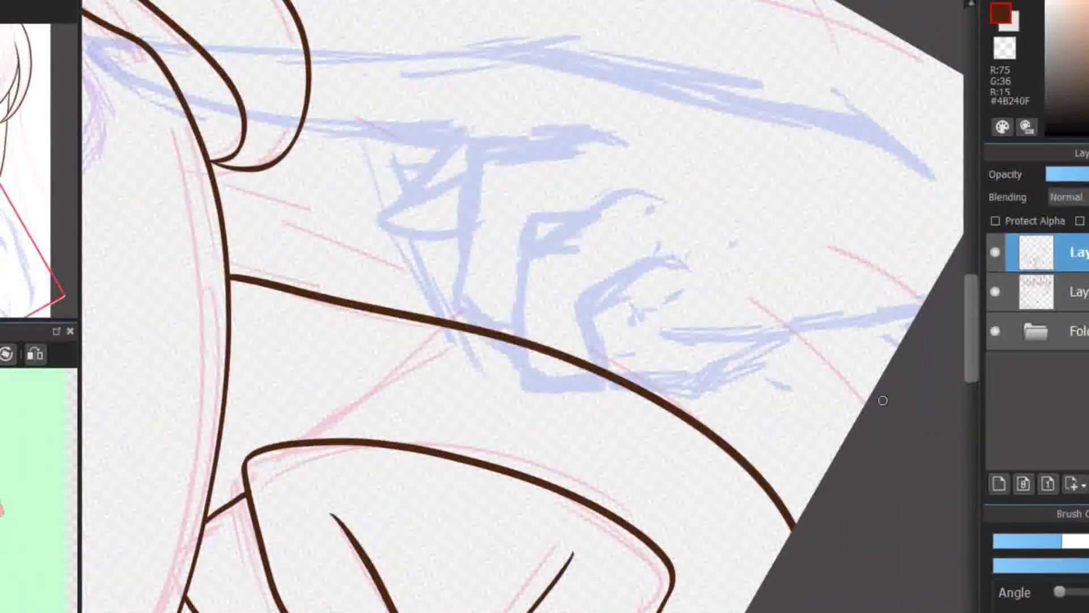
pyautogui.scroll(2, 182, 289)
pyautogui.scroll(-10, 814, 394)
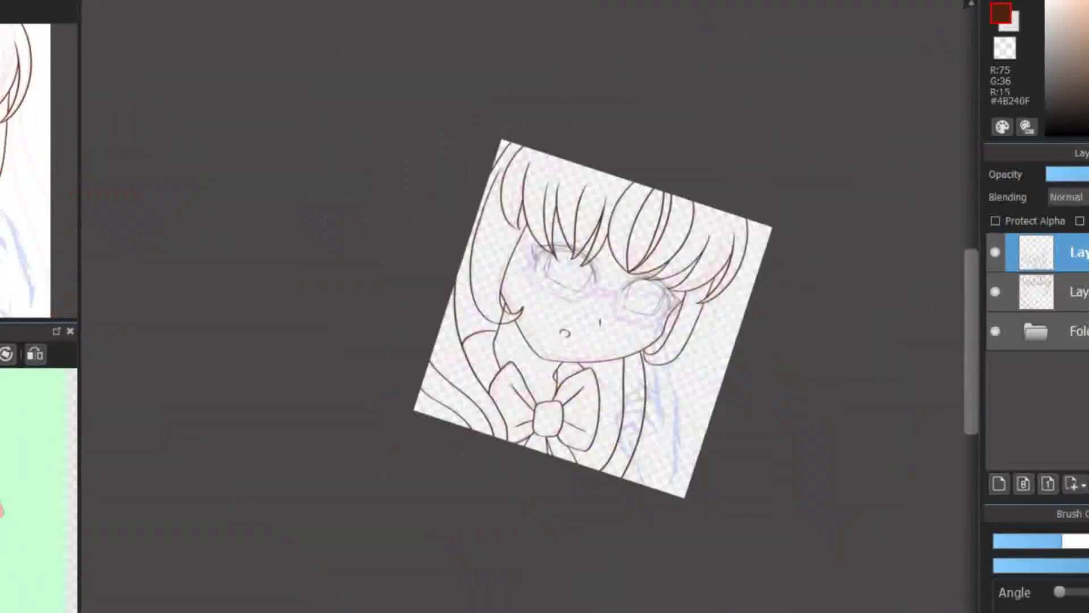
# Step: Ink the long outer hair strands on the right side and the shoulder line beside the bow
pyautogui.scroll(5, 680, 318)
pyautogui.moveTo(806, 182); pyautogui.dragTo(609, 553)
pyautogui.moveTo(703, 193); pyautogui.dragTo(615, 365)
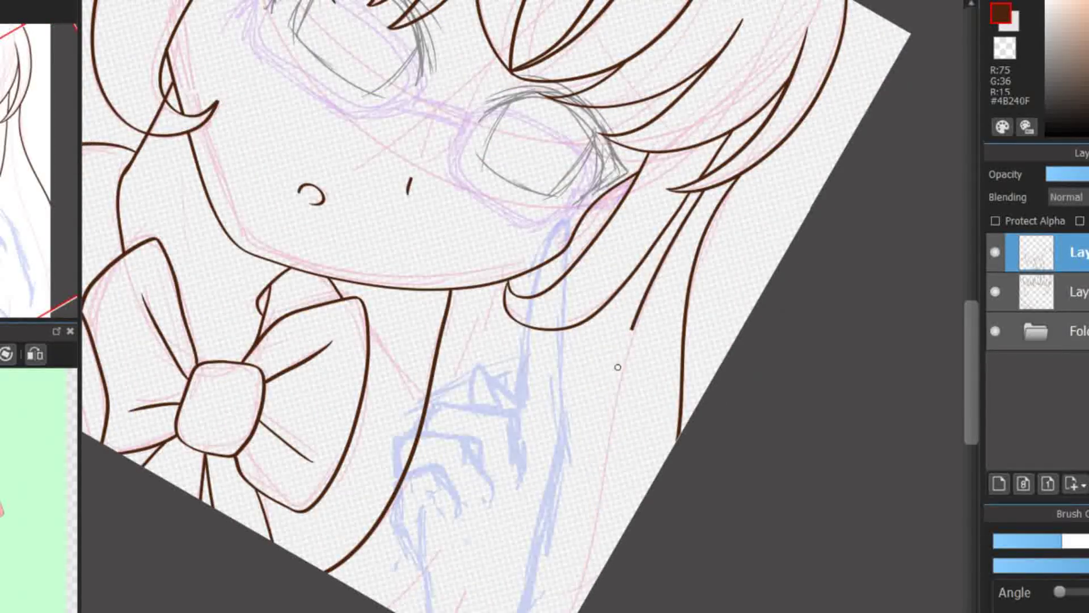
pyautogui.scroll(-3, 682, 482)
pyautogui.scroll(6, 462, 282)
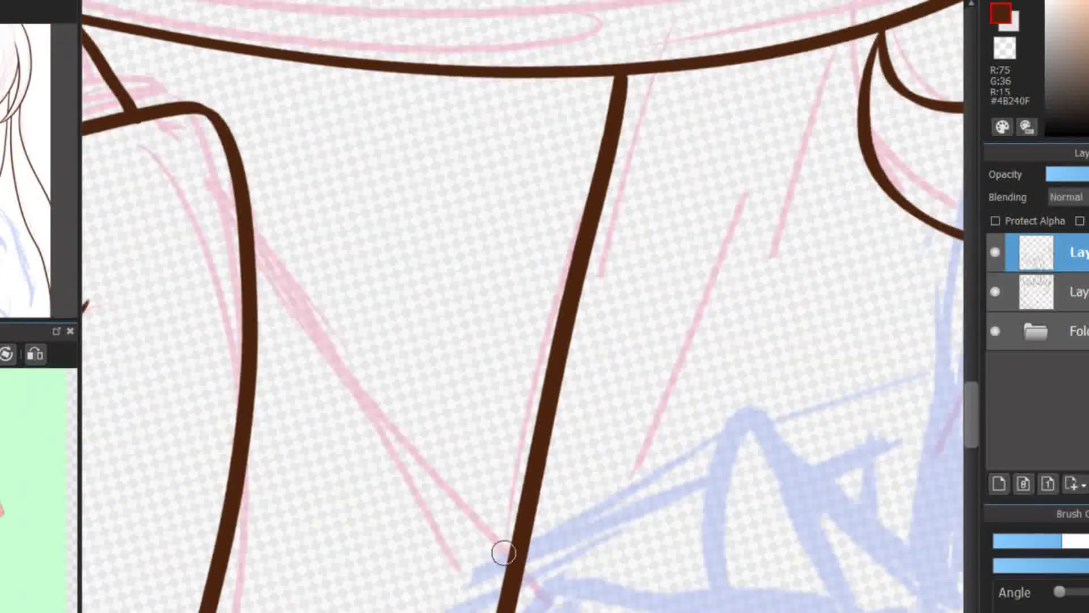
pyautogui.hotkey('ctrl', '0')
# Step: Add a new layer and ink the raised index finger, the outer hand edge and the first curled finger
pyautogui.hotkey('ctrl', 'shift', 'n')
pyautogui.scroll(-2, 471, 306)
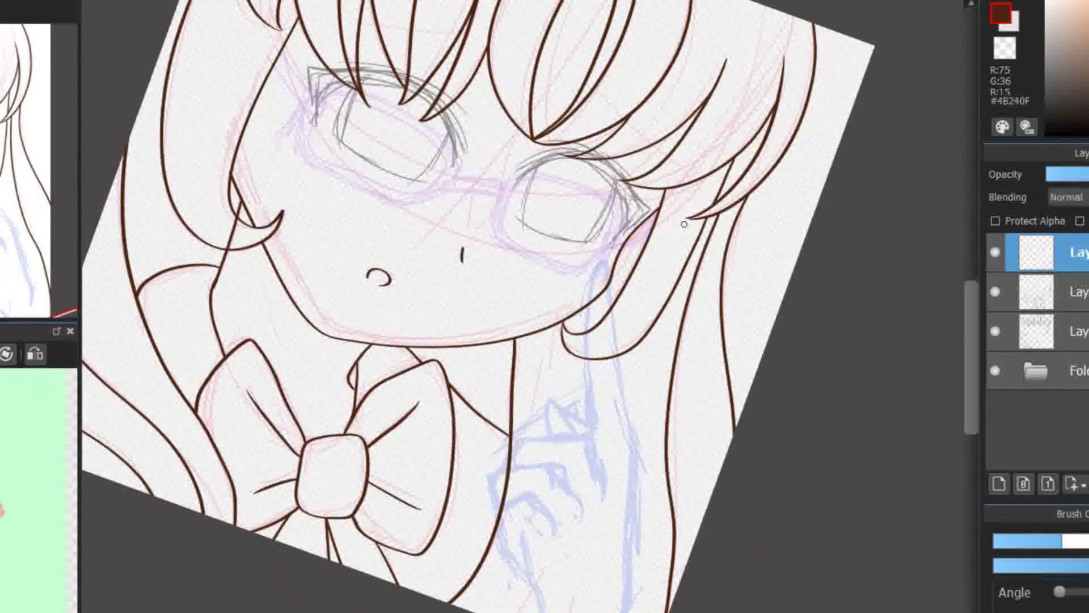
pyautogui.scroll(3, 637, 202)
pyautogui.moveTo(583, 604); pyautogui.dragTo(546, 165)
pyautogui.scroll(3, 544, 385)
pyautogui.moveTo(397, 610)
pyautogui.mouseDown()
pyautogui.moveTo(547, 382)
pyautogui.moveTo(517, 291)
pyautogui.mouseUp()
pyautogui.scroll(2, 516, 290)
pyautogui.moveTo(545, 349); pyautogui.dragTo(385, 323)
pyautogui.scroll(1, 594, 379)
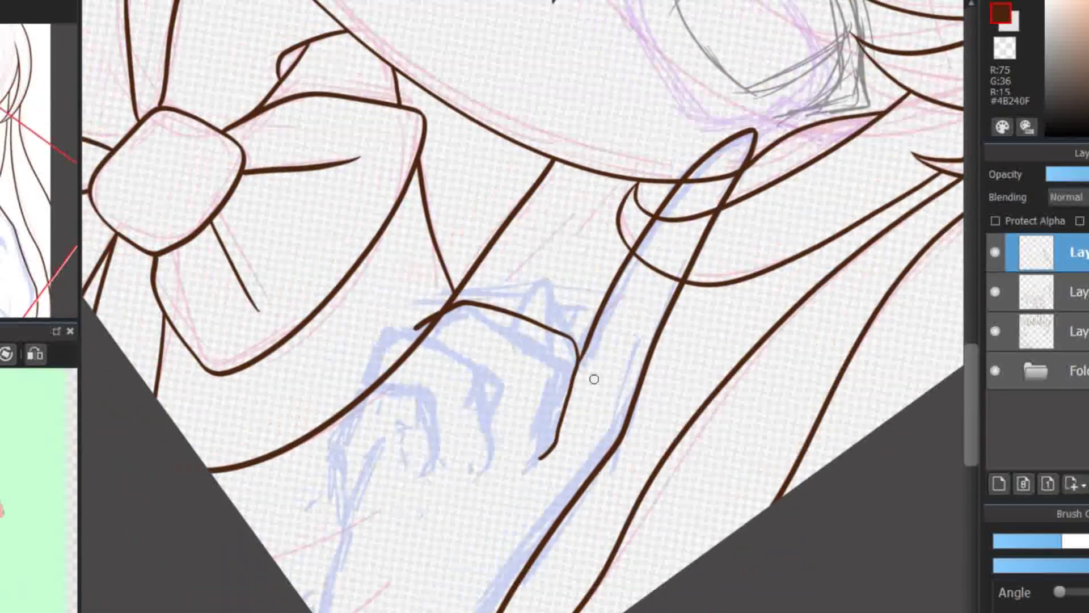
# Step: Ink the remaining curled fingers, the thumb and wrist line, and the index fingernail
pyautogui.moveTo(498, 391); pyautogui.dragTo(474, 482)
pyautogui.moveTo(368, 379)
pyautogui.mouseDown()
pyautogui.moveTo(468, 359)
pyautogui.moveTo(423, 475)
pyautogui.moveTo(350, 499)
pyautogui.mouseUp()
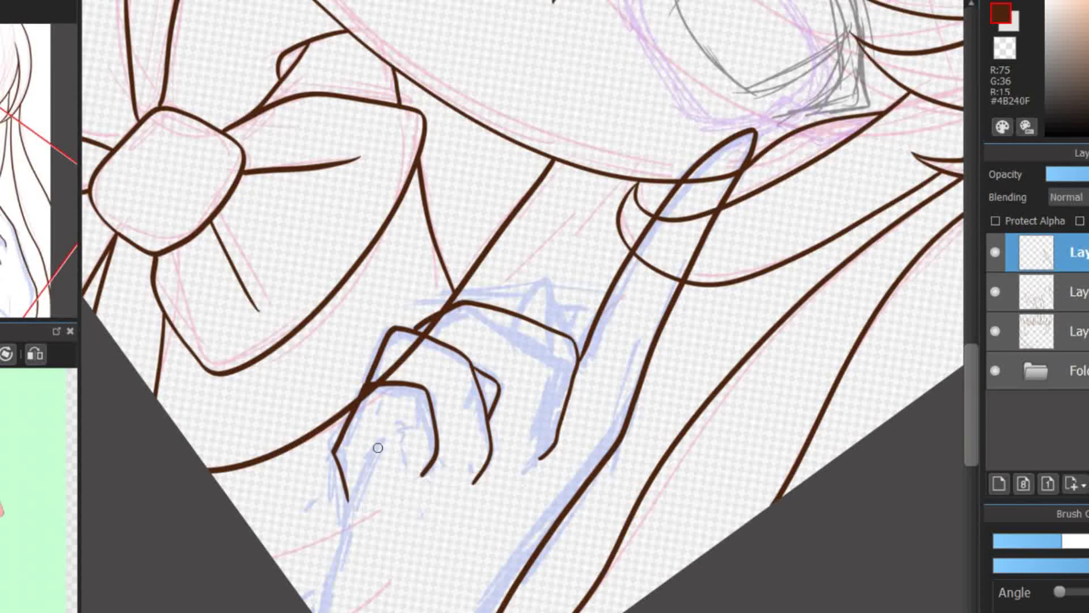
pyautogui.moveTo(390, 436); pyautogui.dragTo(326, 610)
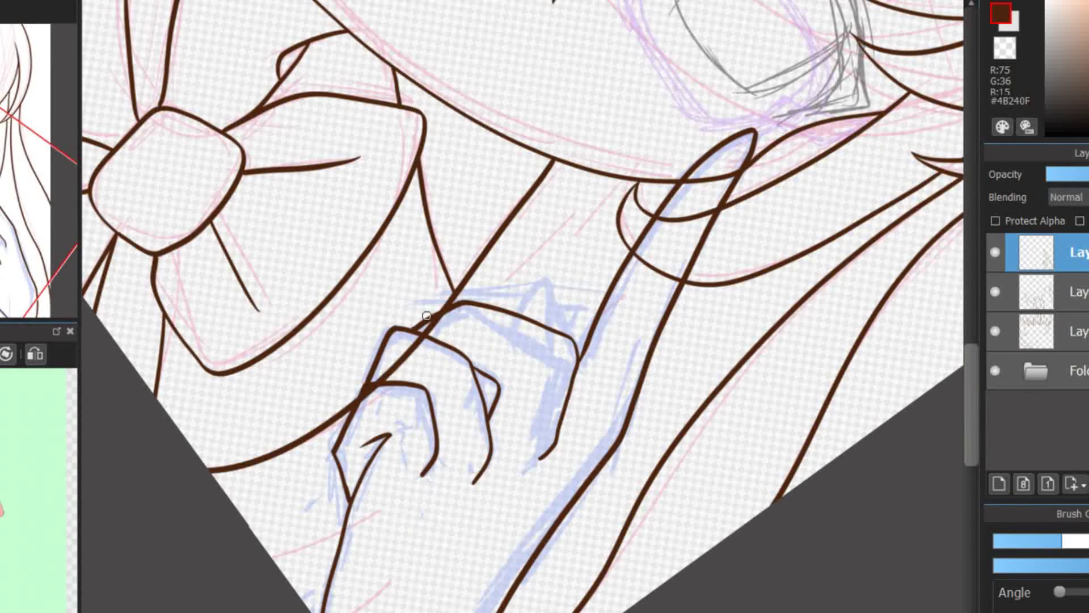
pyautogui.scroll(3, 578, 278)
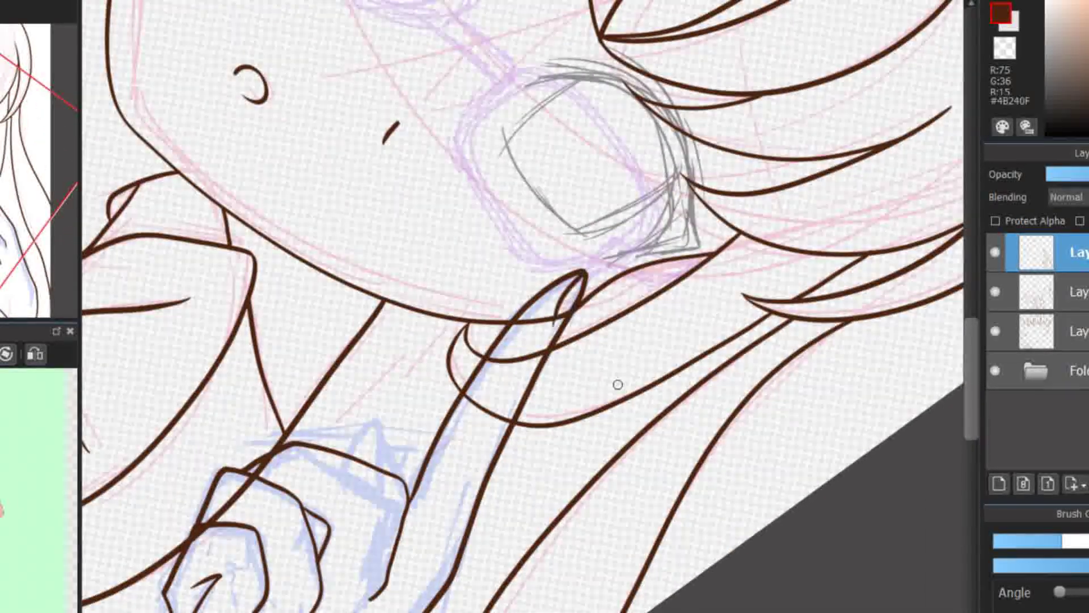
pyautogui.moveTo(571, 303); pyautogui.dragTo(614, 323)
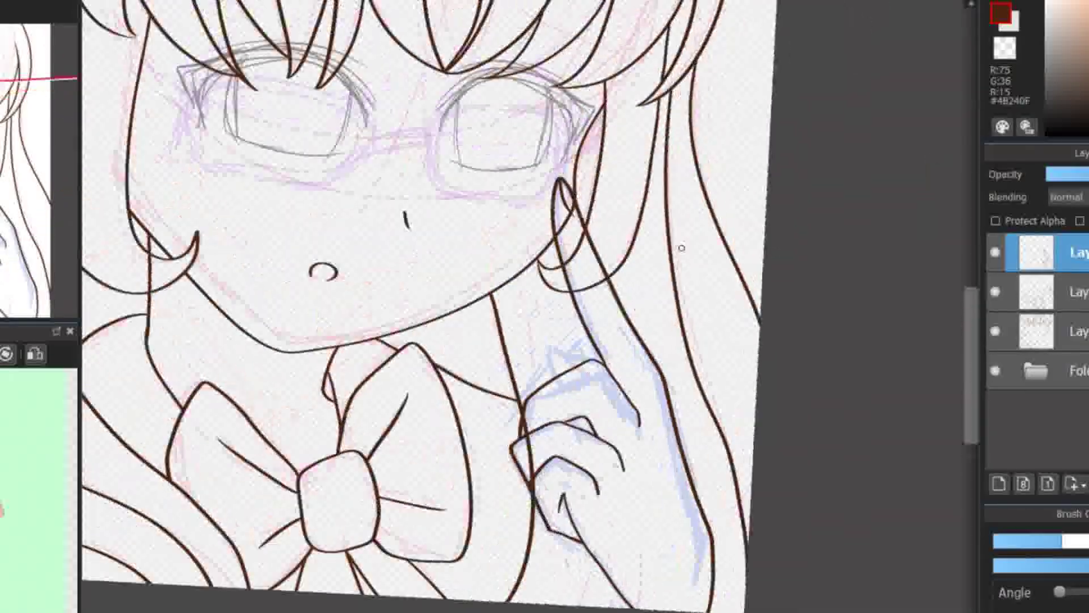
# Step: Merge the two layers below the hand and erase the face and hair lines that cross the hand
pyautogui.click(1055, 291)
pyautogui.scroll(-3, 587, 493)
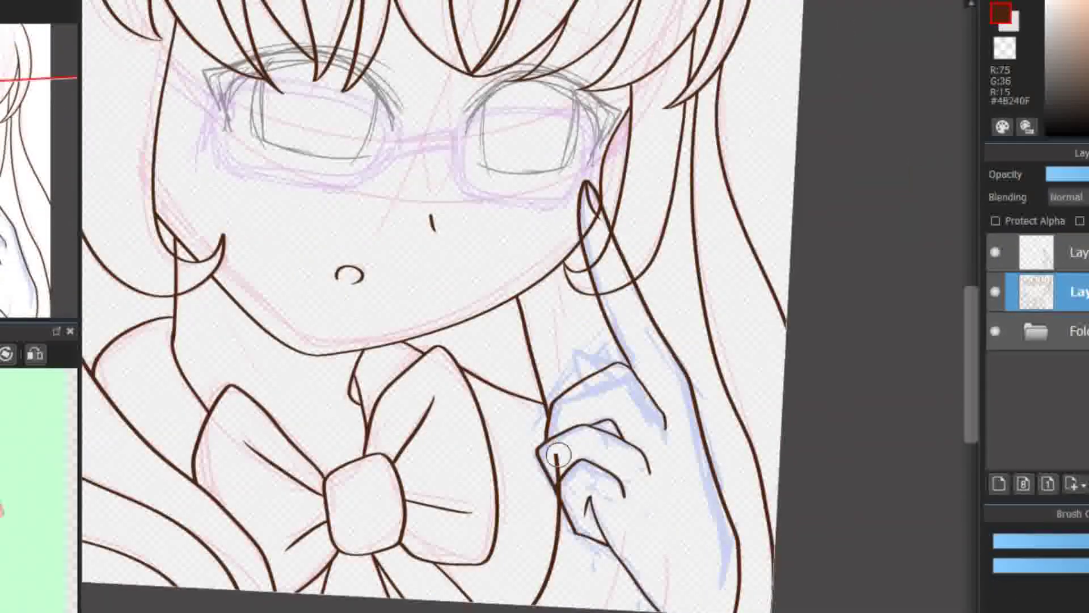
pyautogui.scroll(2, 658, 444)
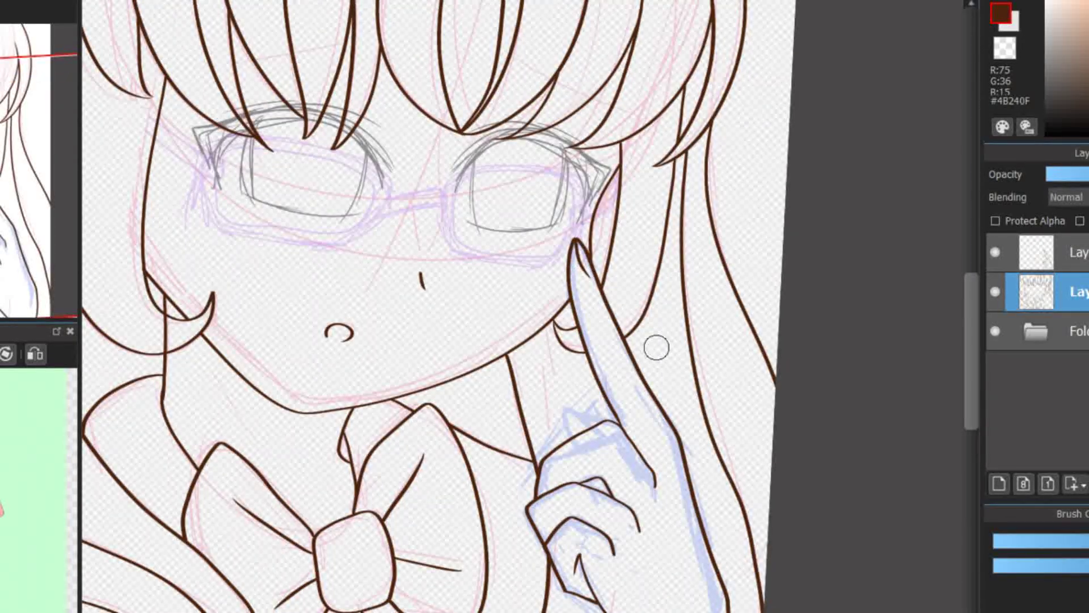
pyautogui.scroll(-2, 656, 347)
pyautogui.scroll(1, 746, 276)
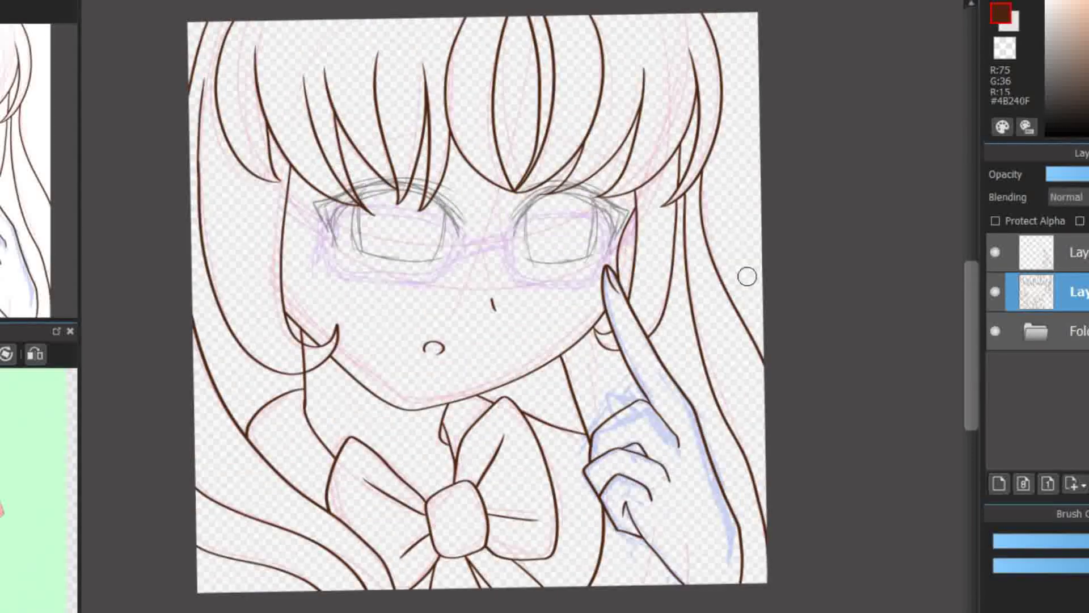
pyautogui.scroll(2, 601, 499)
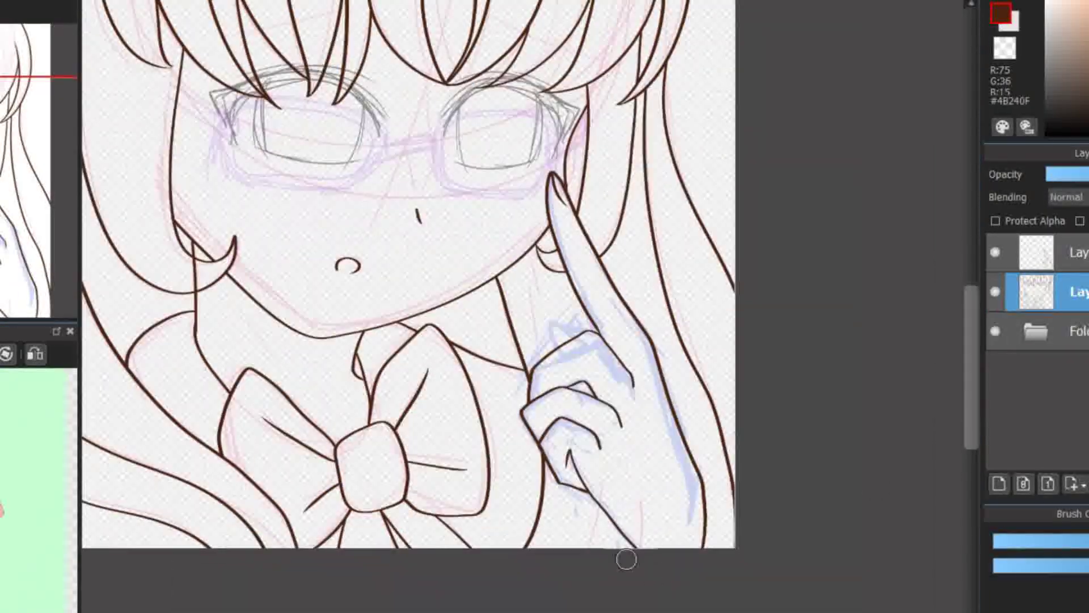
pyautogui.scroll(3, 585, 472)
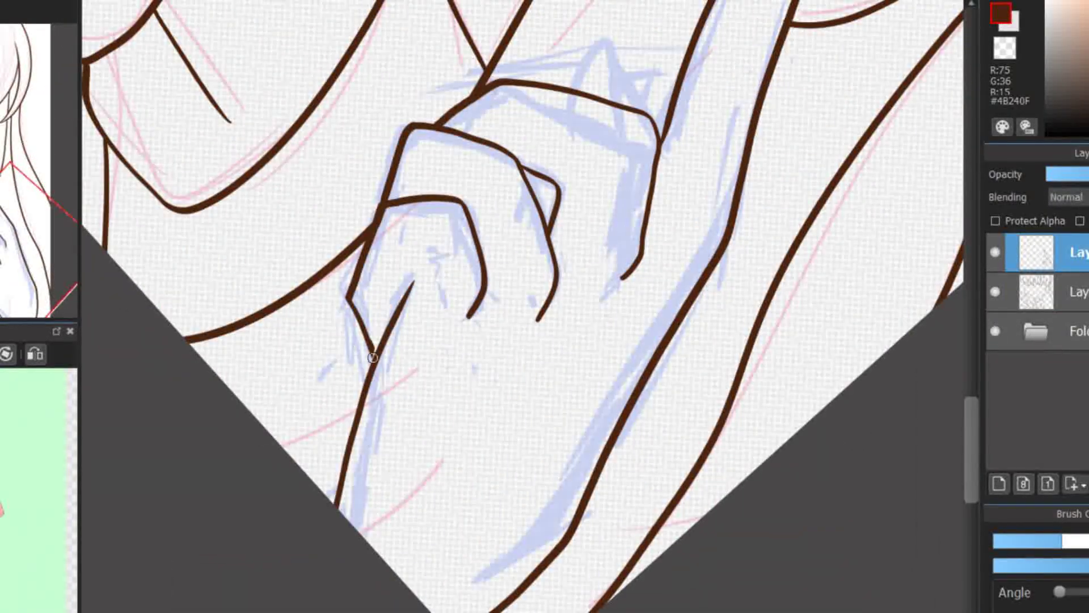
pyautogui.scroll(-3, 364, 326)
pyautogui.scroll(3, 537, 355)
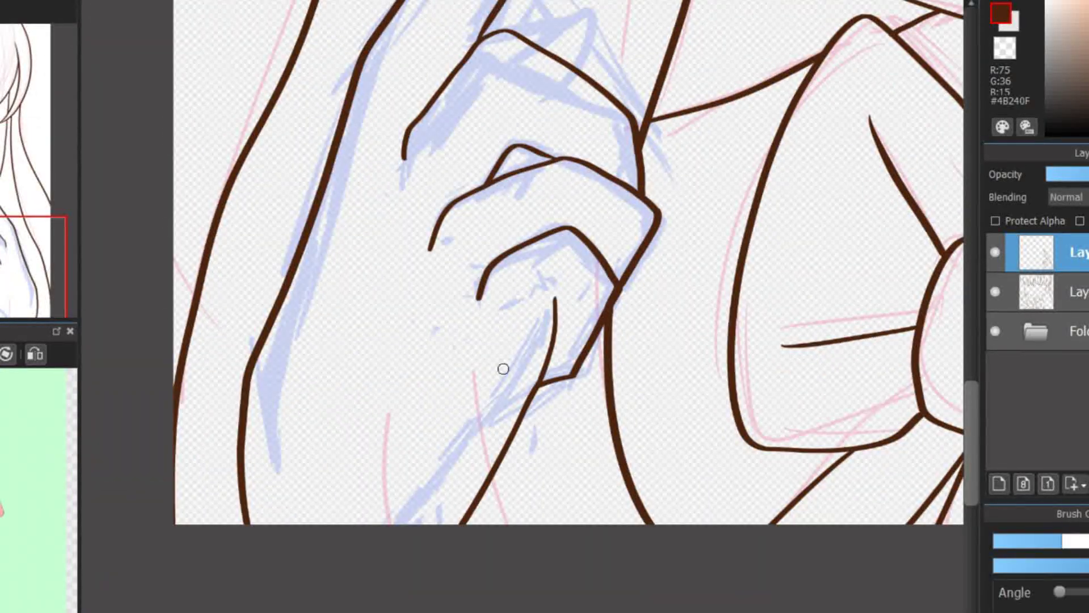
pyautogui.scroll(-3, 504, 370)
# Step: Add a new layer between the hand and main line art and ink both eyebrows
pyautogui.click(1036, 291)
pyautogui.click(998, 484)
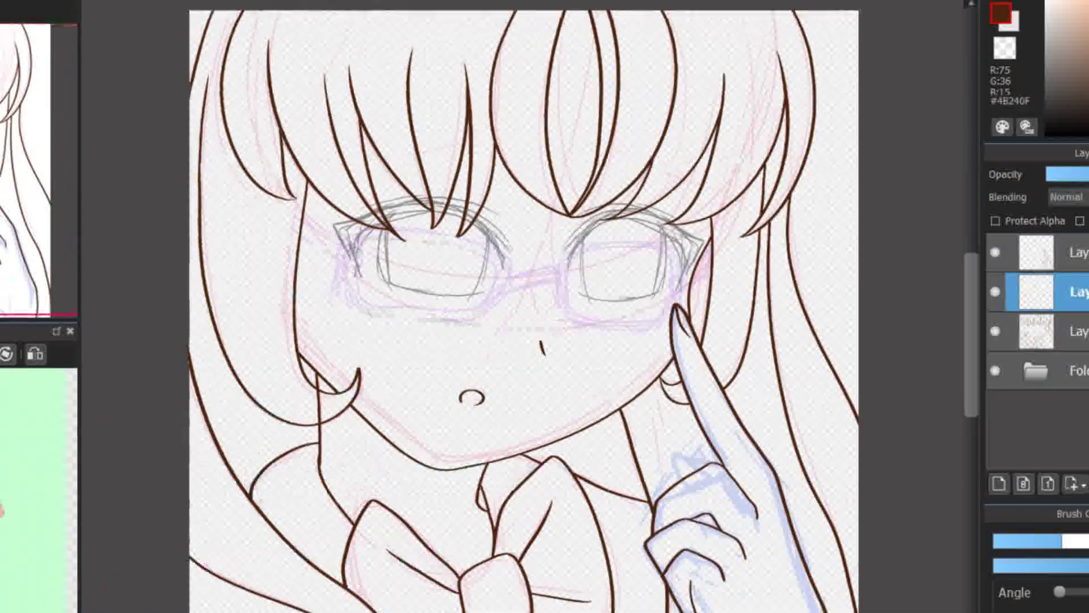
pyautogui.scroll(2, 545, 68)
pyautogui.moveTo(380, 201); pyautogui.dragTo(140, 240)
pyautogui.moveTo(718, 232); pyautogui.dragTo(897, 277)
pyautogui.scroll(-2, 624, 295)
# Step: Outline the left eye's thick upper lash with its pointed outer corner
pyautogui.scroll(3, 662, 308)
pyautogui.moveTo(635, 312); pyautogui.dragTo(249, 244)
pyautogui.hotkey('ctrl', 'z')
pyautogui.moveTo(650, 281)
pyautogui.mouseDown()
pyautogui.moveTo(249, 218)
pyautogui.moveTo(651, 280)
pyautogui.mouseUp()
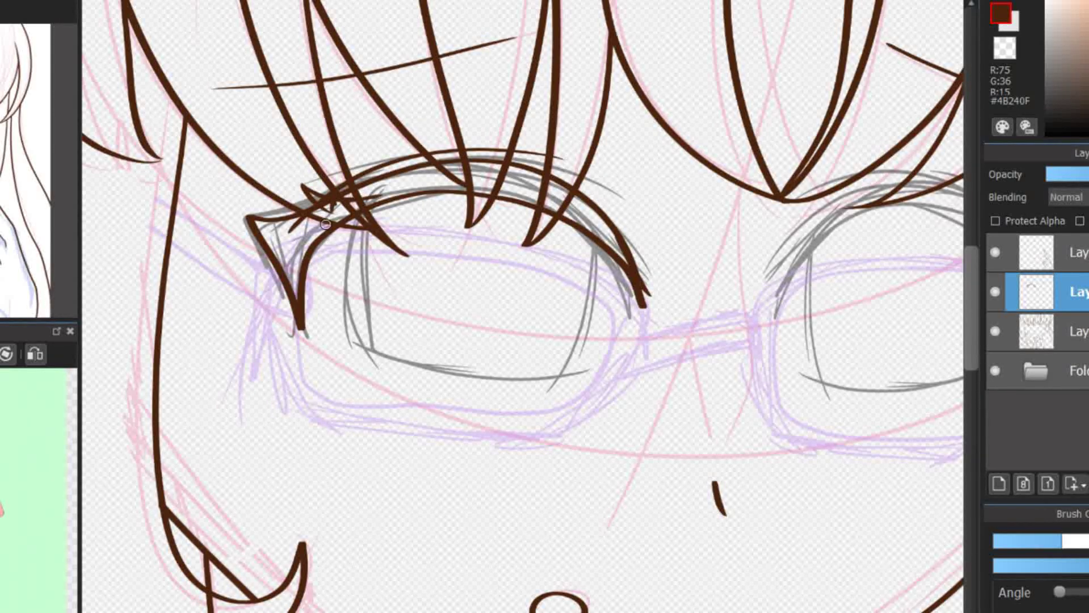
# Step: Fill the left upper lash solid brown with the main line art hidden, and outline the iris over the sketch
pyautogui.click(995, 331)
pyautogui.click(994, 371)
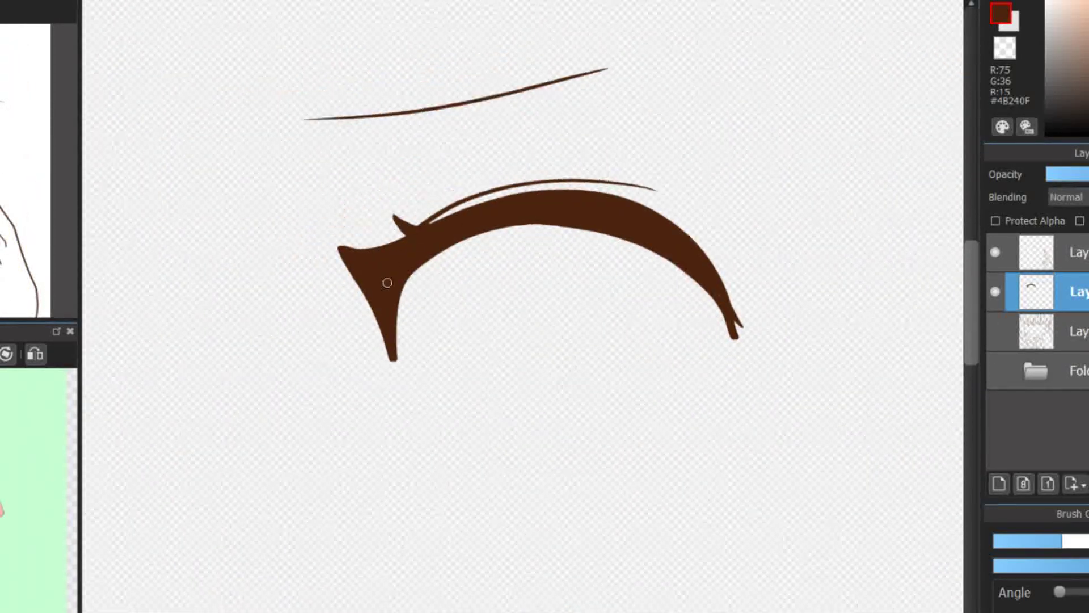
pyautogui.click(995, 370)
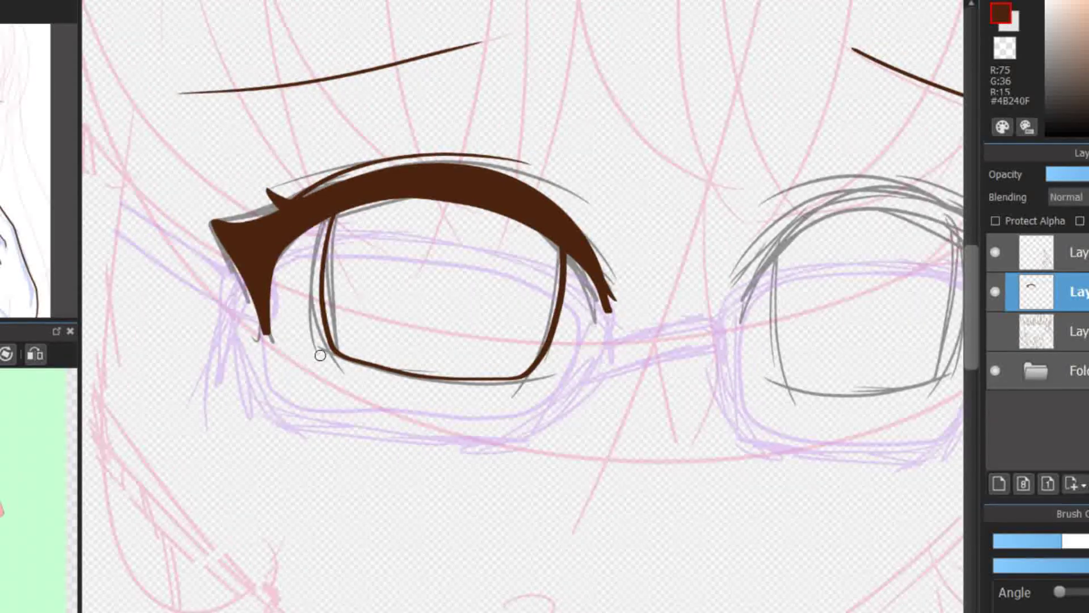
# Step: Ink two short lower lashes beneath the left eye's outer corner and add small spikes along its upper lash
pyautogui.moveTo(277, 359); pyautogui.dragTo(306, 351)
pyautogui.scroll(-2, 304, 354)
pyautogui.scroll(2, 453, 170)
pyautogui.moveTo(430, 142); pyautogui.dragTo(461, 165)
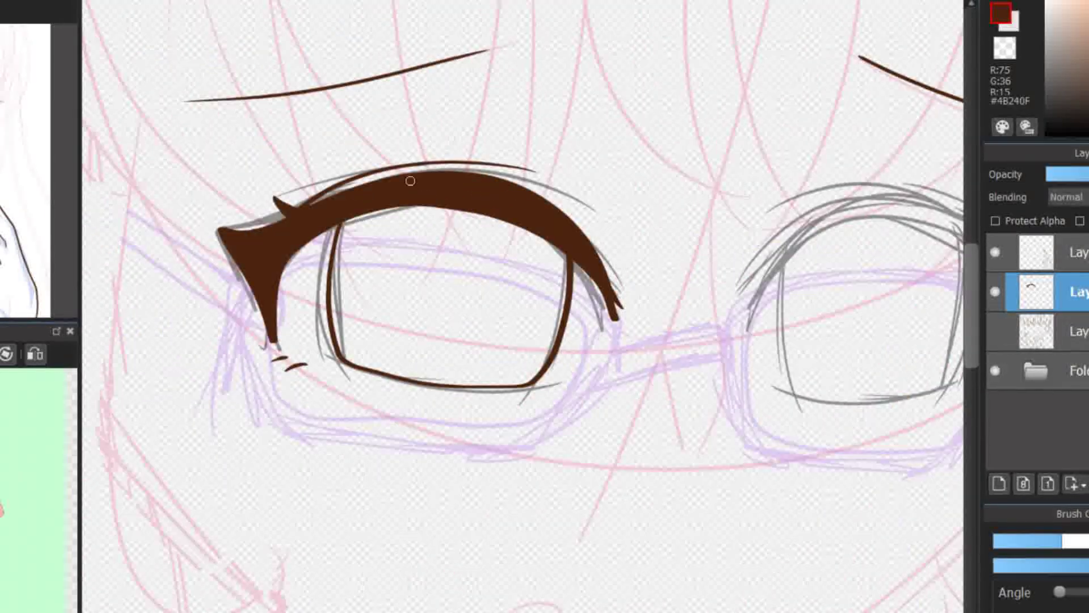
pyautogui.scroll(-1, 724, 304)
pyautogui.scroll(1, 380, 180)
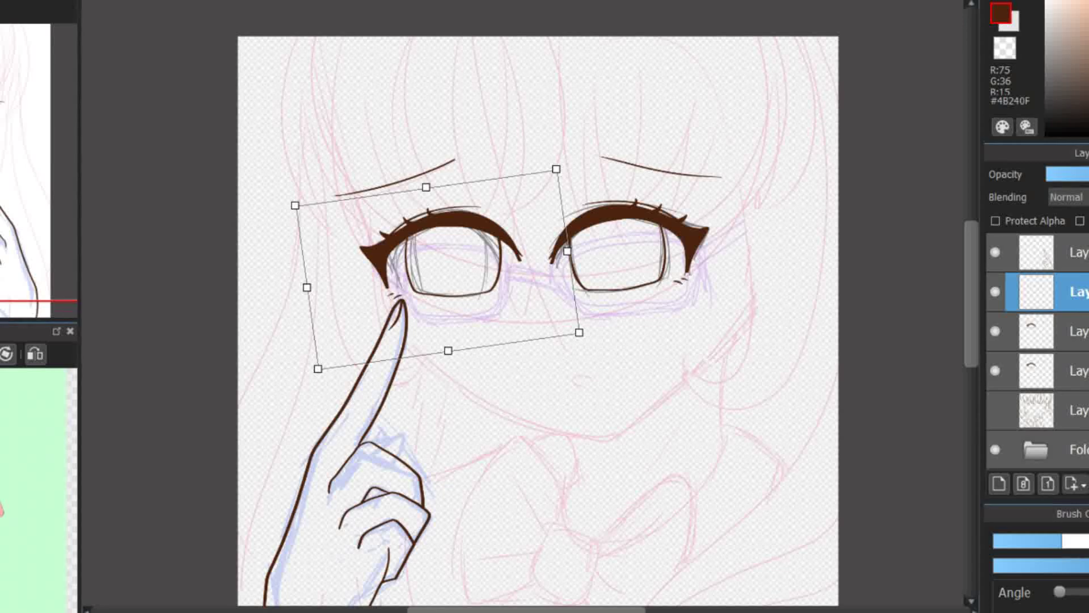
# Step: Deselect the eye, merge the two eye layers with the eyebrow layer, and show the main line art again
pyautogui.scroll(5, 400, 281)
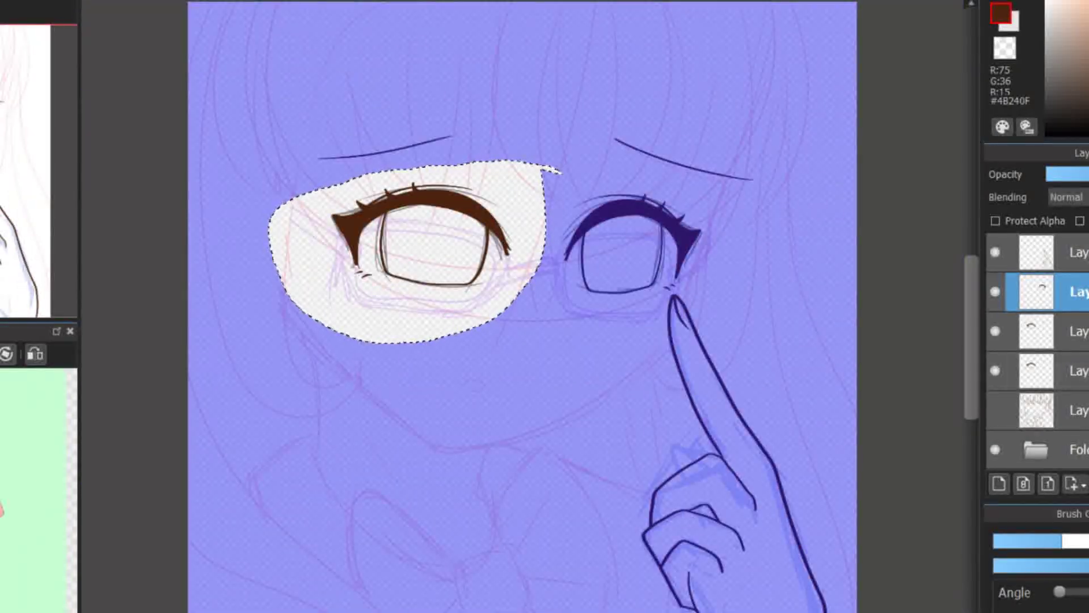
pyautogui.hotkey('ctrl', 'd')
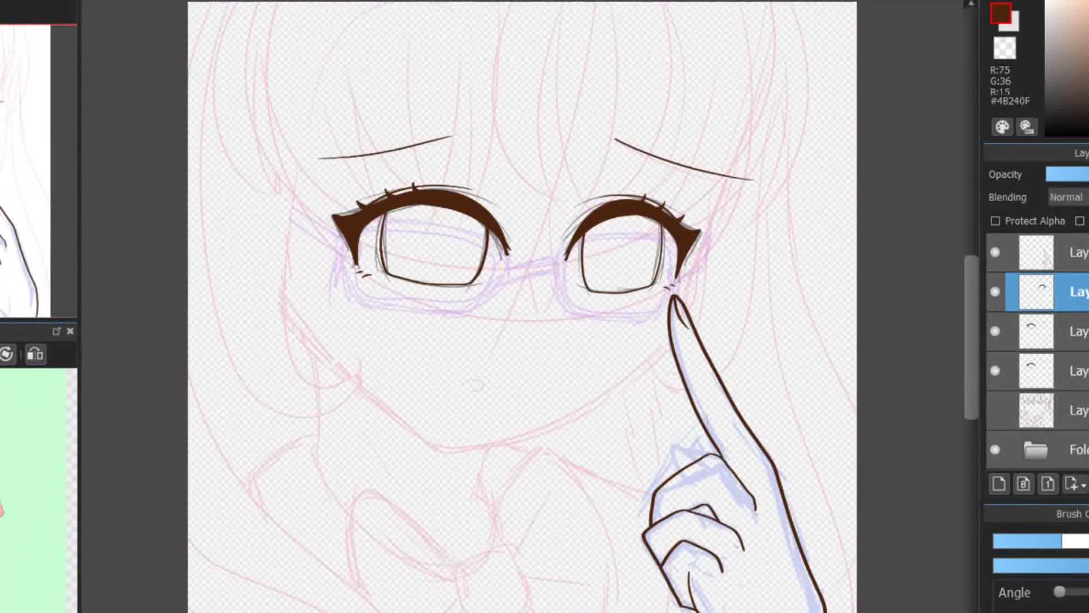
pyautogui.hotkey('ctrl', 'e')
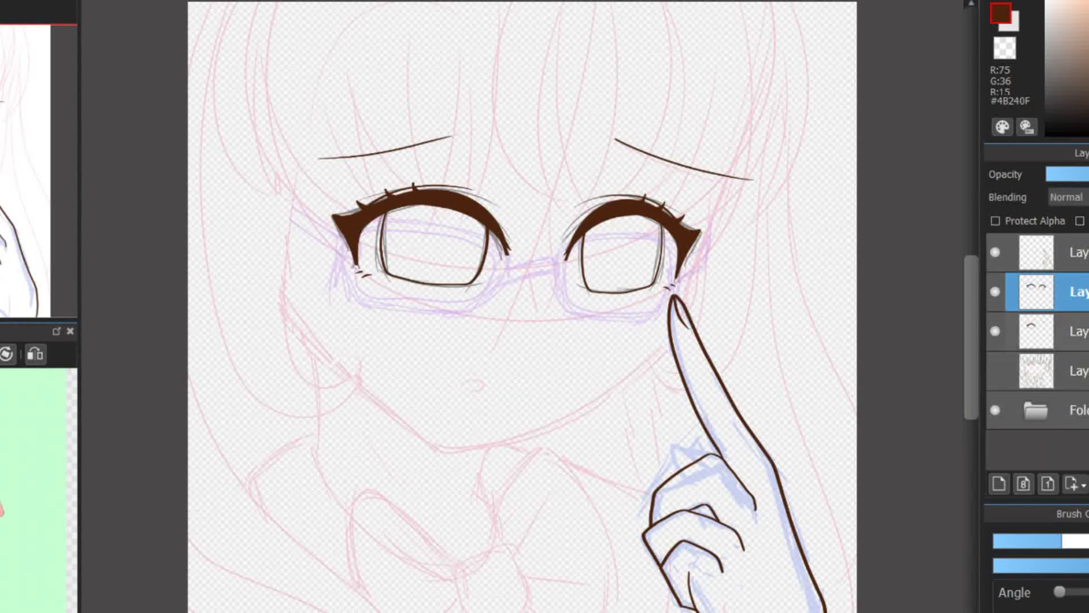
pyautogui.hotkey('ctrl', 'e')
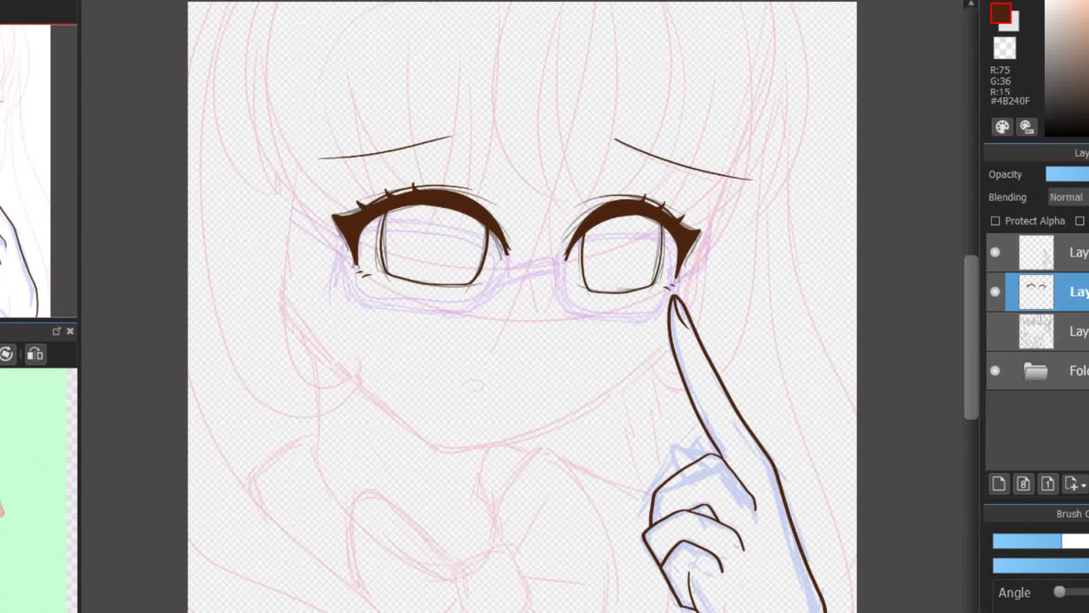
pyautogui.click(995, 331)
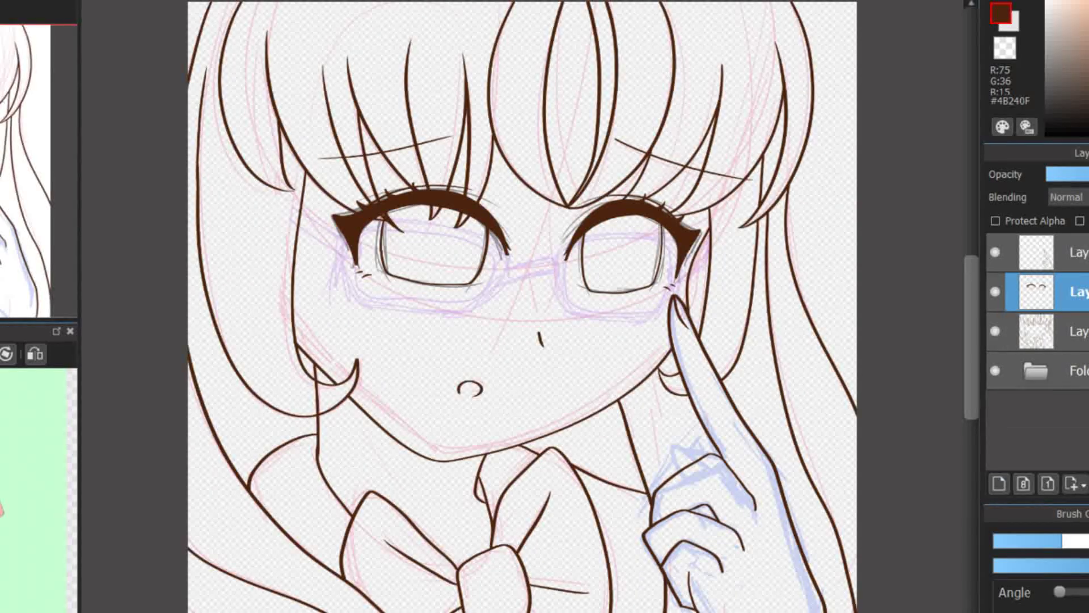
# Step: Paint thick green (#81CD99) glasses with both rims, the bridge and both temples on a new layer above the eyes
pyautogui.hotkey('ctrl', 'shift', 'n')
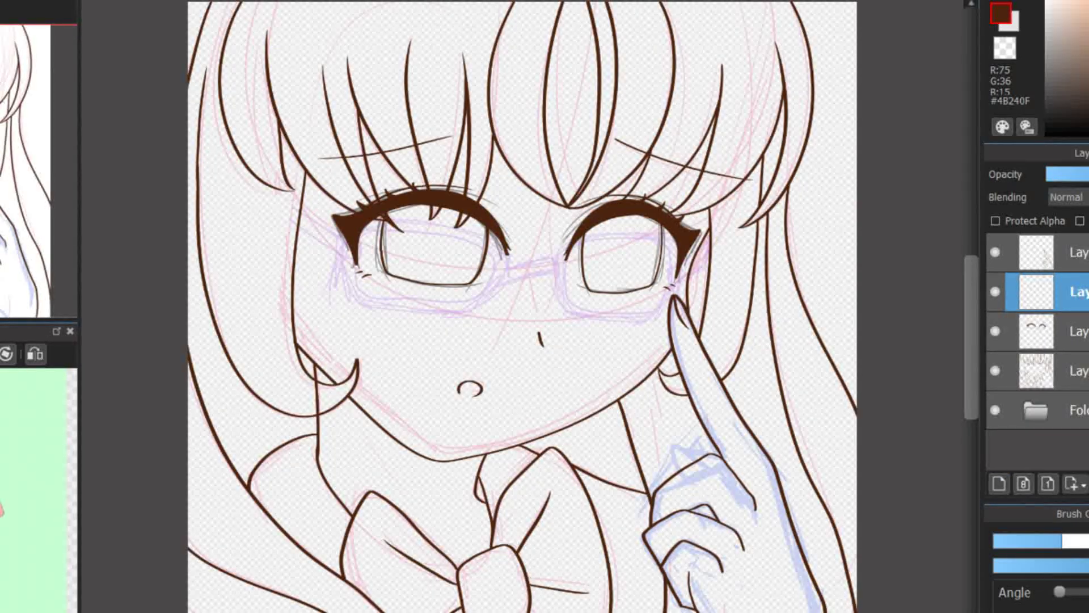
pyautogui.scroll(3, 497, 195)
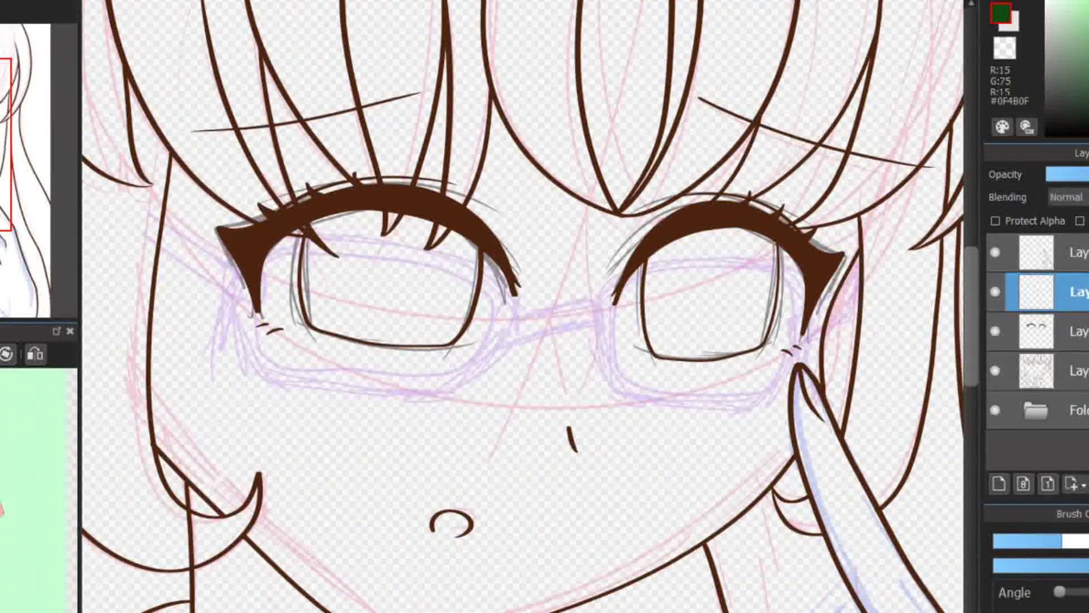
pyautogui.moveTo(255, 252)
pyautogui.mouseDown()
pyautogui.moveTo(507, 307)
pyautogui.moveTo(260, 365)
pyautogui.moveTo(253, 249)
pyautogui.moveTo(503, 316)
pyautogui.moveTo(250, 253)
pyautogui.moveTo(498, 295)
pyautogui.moveTo(267, 365)
pyautogui.moveTo(441, 250)
pyautogui.mouseUp()
pyautogui.hotkey('ctrl', 'z')
pyautogui.hotkey('ctrl', 'z')
pyautogui.moveTo(593, 309); pyautogui.dragTo(525, 326)
pyautogui.moveTo(680, 263)
pyautogui.mouseDown()
pyautogui.moveTo(613, 363)
pyautogui.moveTo(748, 261)
pyautogui.moveTo(615, 329)
pyautogui.mouseUp()
pyautogui.moveTo(800, 340); pyautogui.dragTo(854, 290)
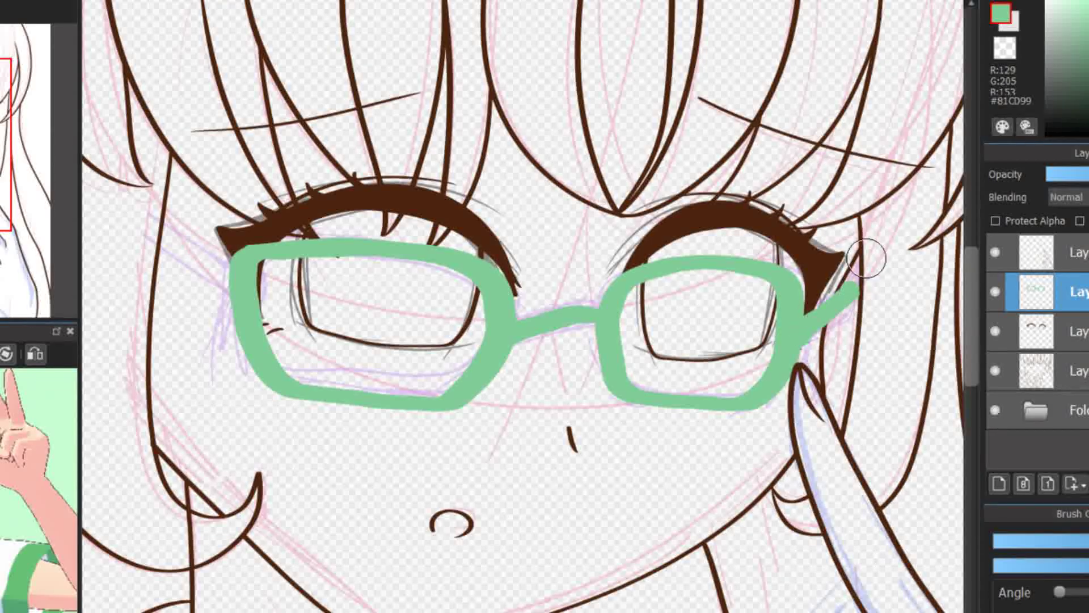
pyautogui.moveTo(230, 269); pyautogui.dragTo(149, 226)
# Step: Move the main line art above the glasses layer and erase the face line crossing the right temple
pyautogui.moveTo(1037, 371); pyautogui.dragTo(1037, 291)
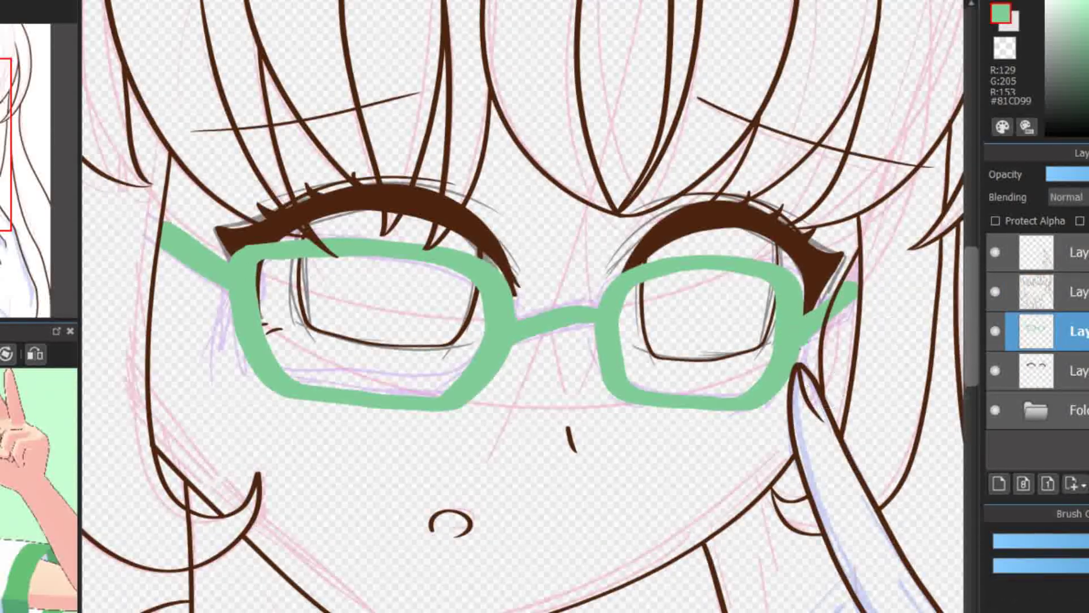
pyautogui.scroll(-2, 872, 284)
pyautogui.click(1036, 291)
pyautogui.scroll(3, 748, 334)
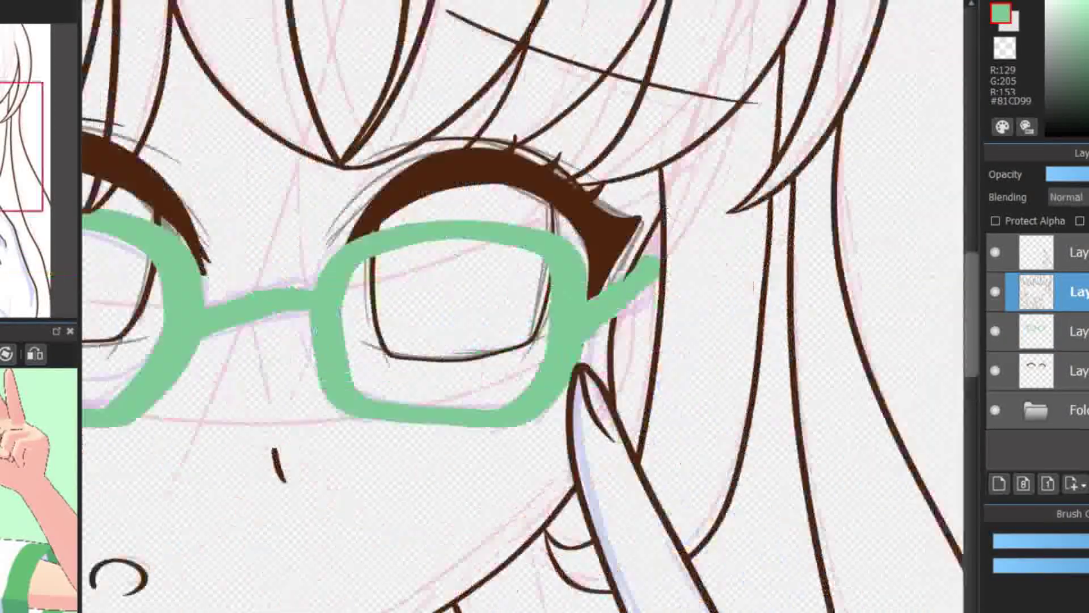
pyautogui.scroll(-3, 586, 286)
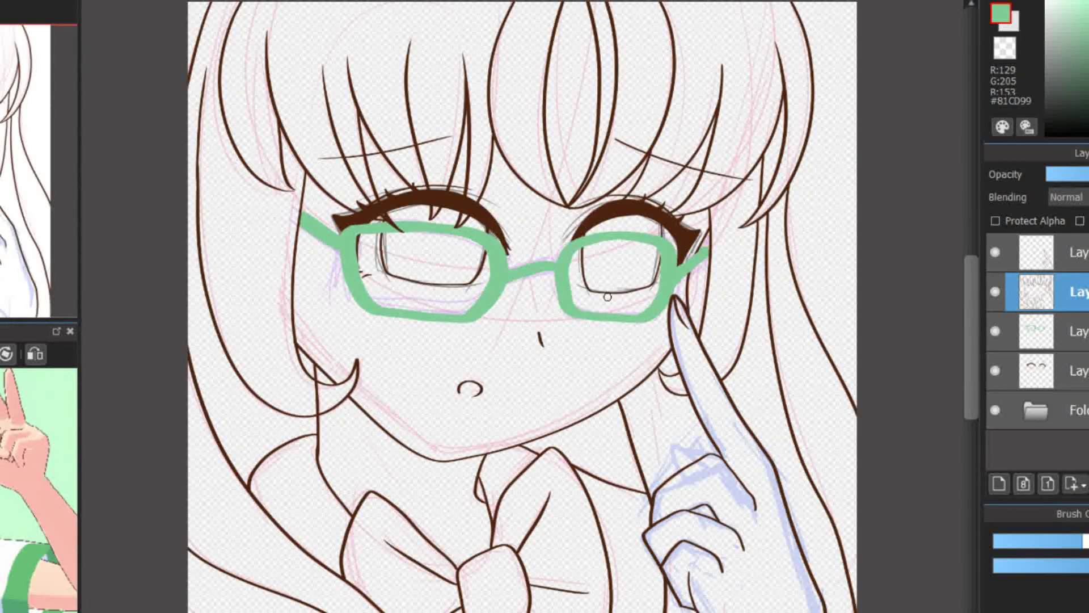
# Step: Ink the missing thumb tip behind the folded fingers on the hand layer, and hide the eye and glasses layers
pyautogui.moveTo(1081, 541); pyautogui.dragTo(1060, 542)
pyautogui.click(1038, 253)
pyautogui.scroll(5, 755, 510)
pyautogui.moveTo(272, 359); pyautogui.dragTo(391, 295)
pyautogui.scroll(-5, 400, 210)
pyautogui.click(995, 370)
pyautogui.click(995, 331)
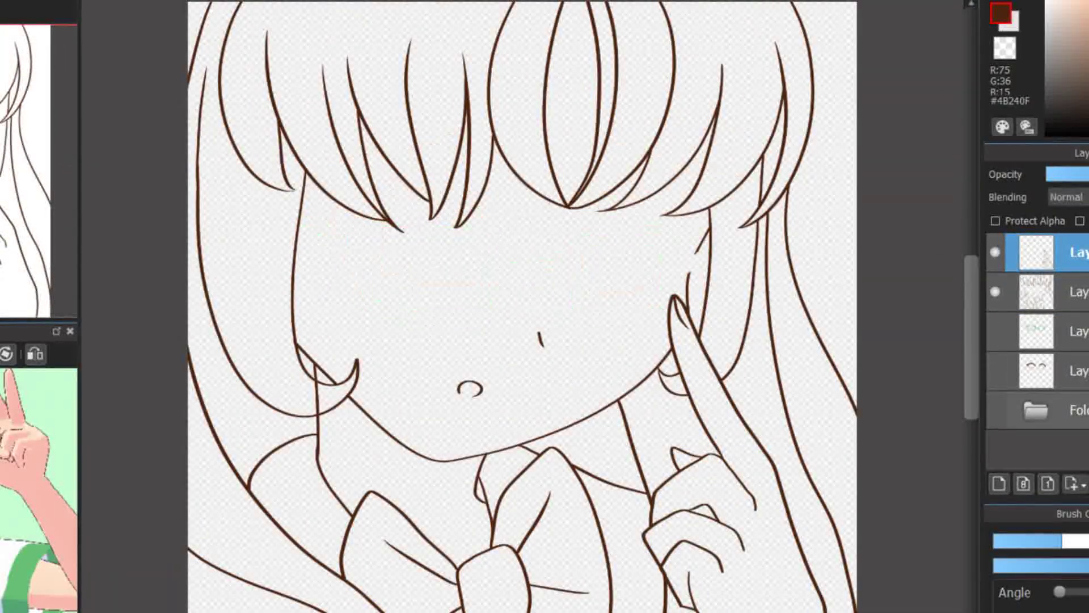
# Step: Add a colour layer beneath the line art and fill the face, neck and hand with skin tone #FFE2CD
pyautogui.click(1036, 410)
pyautogui.click(999, 483)
pyautogui.scroll(5, 528, 307)
pyautogui.moveTo(605, 340); pyautogui.dragTo(549, 418)
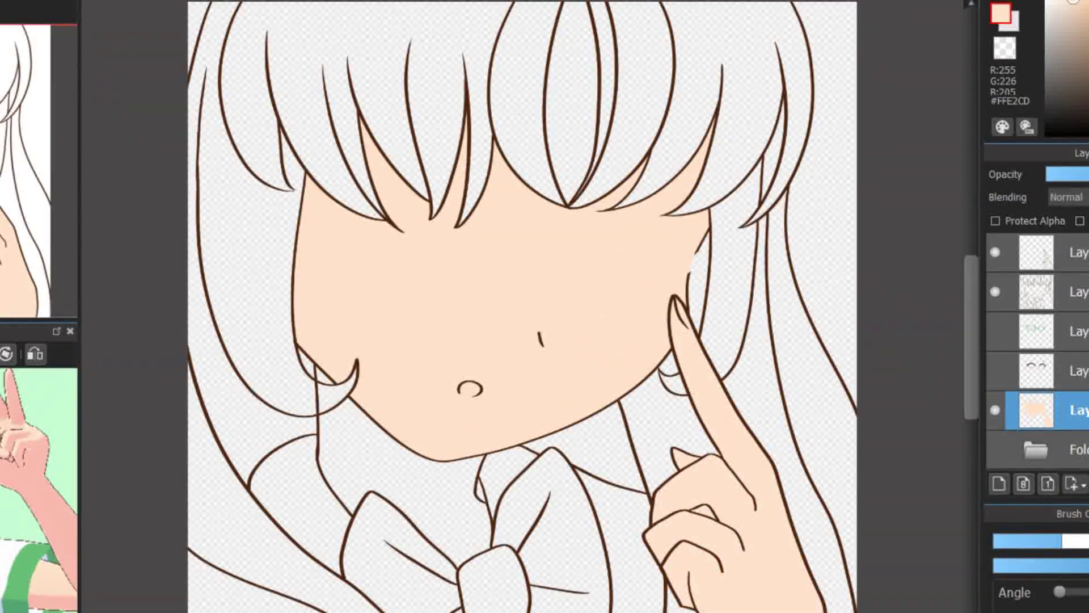
pyautogui.click(397, 482)
# Step: Erase the neck line inside the left hair curl and fill the hair #F7FCFF, the clothing green and the bow pink
pyautogui.click(1036, 291)
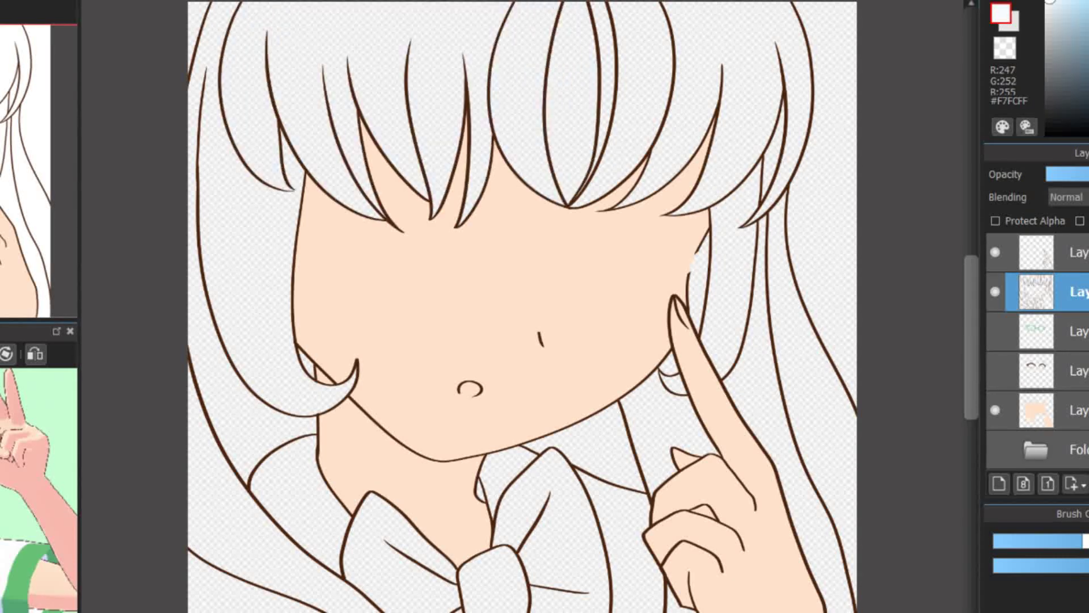
pyautogui.click(1036, 410)
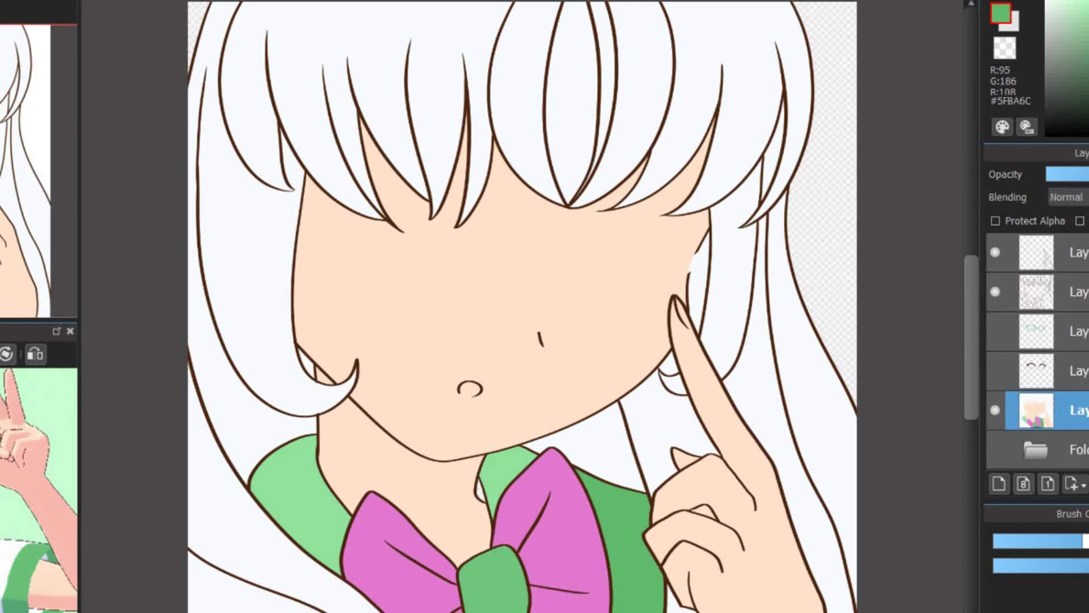
# Step: Shade the outer edges of both bow loops with dark purple #9F4D91
pyautogui.moveTo(376, 494); pyautogui.dragTo(379, 606)
pyautogui.moveTo(385, 503); pyautogui.dragTo(347, 607)
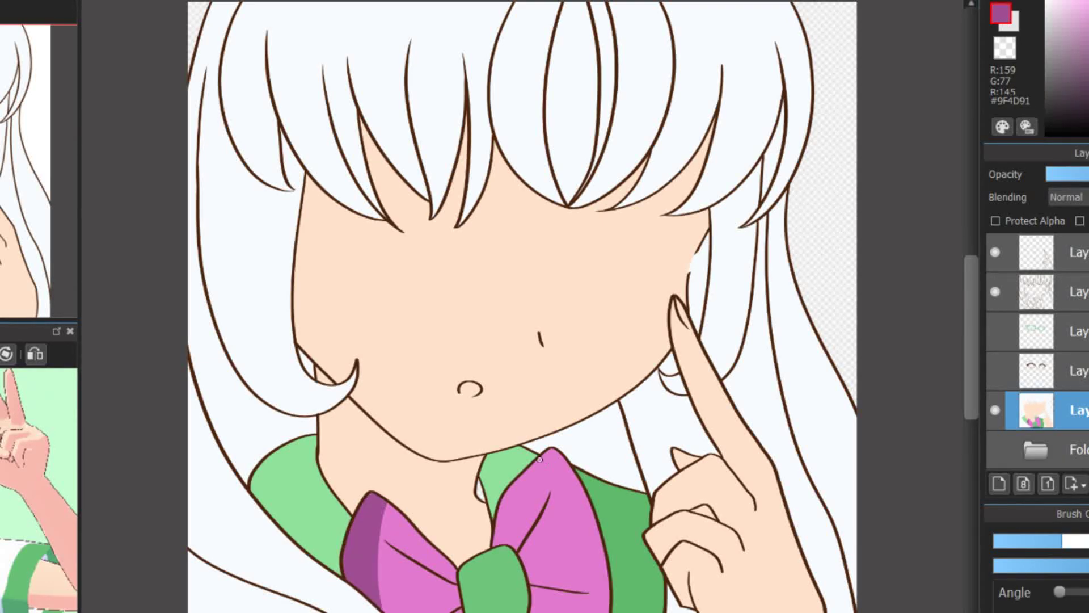
pyautogui.moveTo(553, 460); pyautogui.dragTo(579, 610)
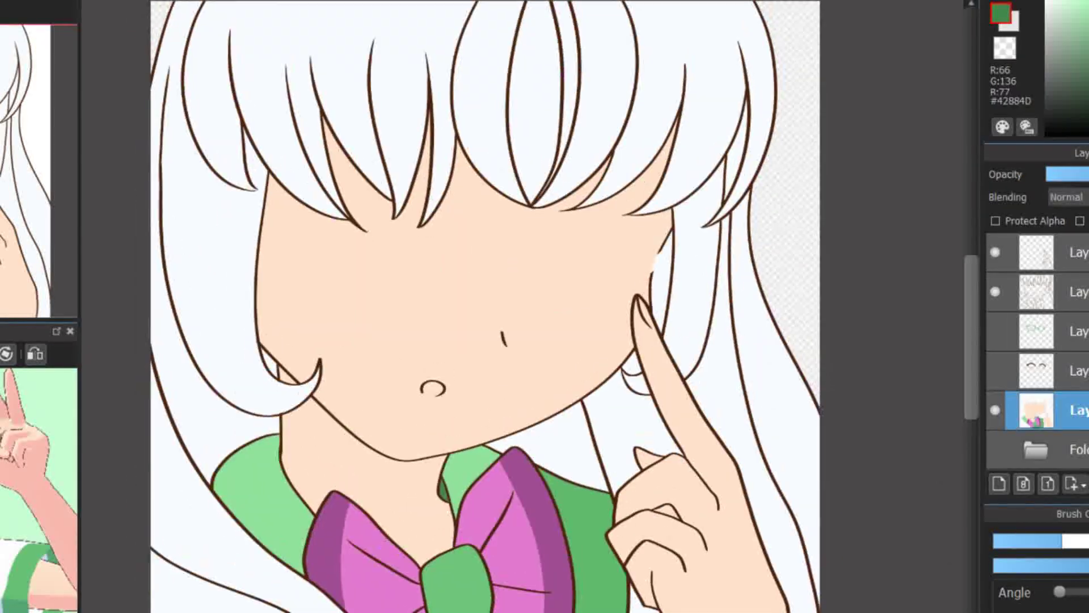
# Step: Show the glasses and eye layers again and paint the inside of the mouth pale lilac #F1E5FE
pyautogui.click(995, 331)
pyautogui.click(995, 371)
pyautogui.scroll(5, 433, 388)
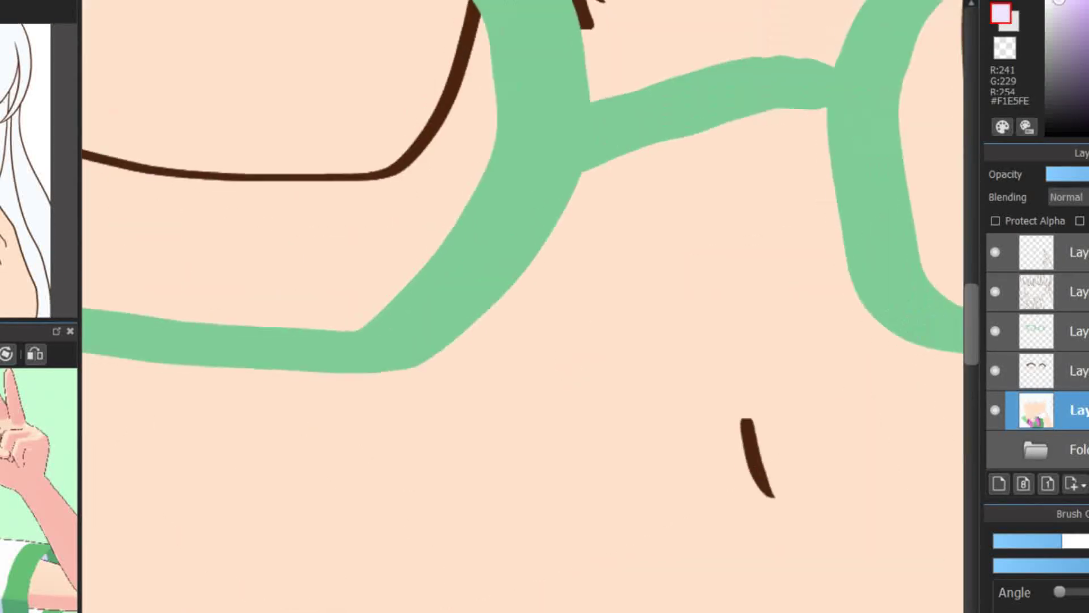
pyautogui.moveTo(377, 334); pyautogui.dragTo(344, 492)
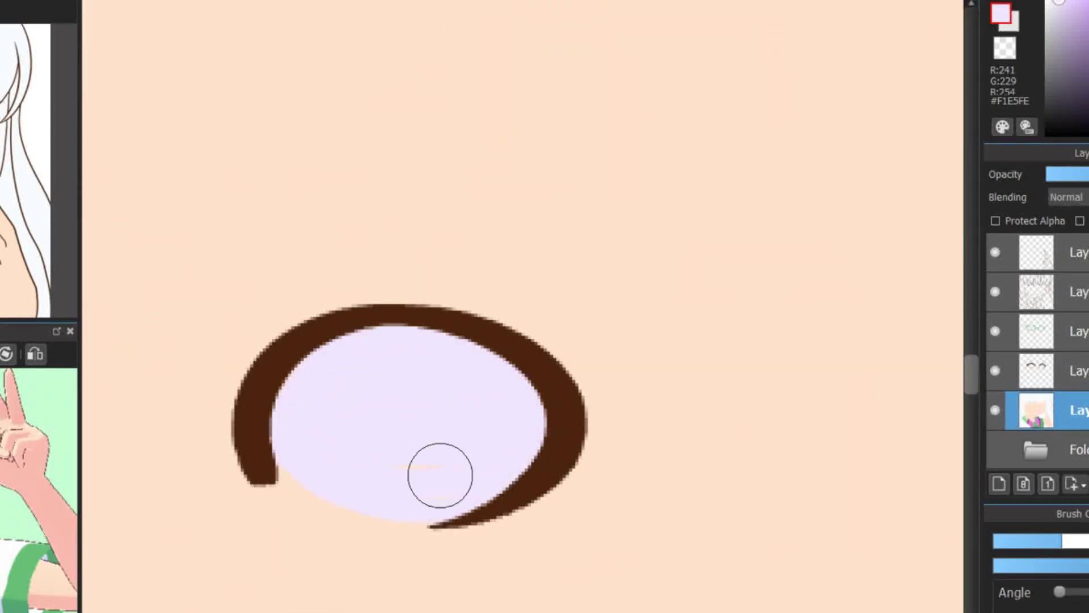
pyautogui.scroll(-5, 483, 392)
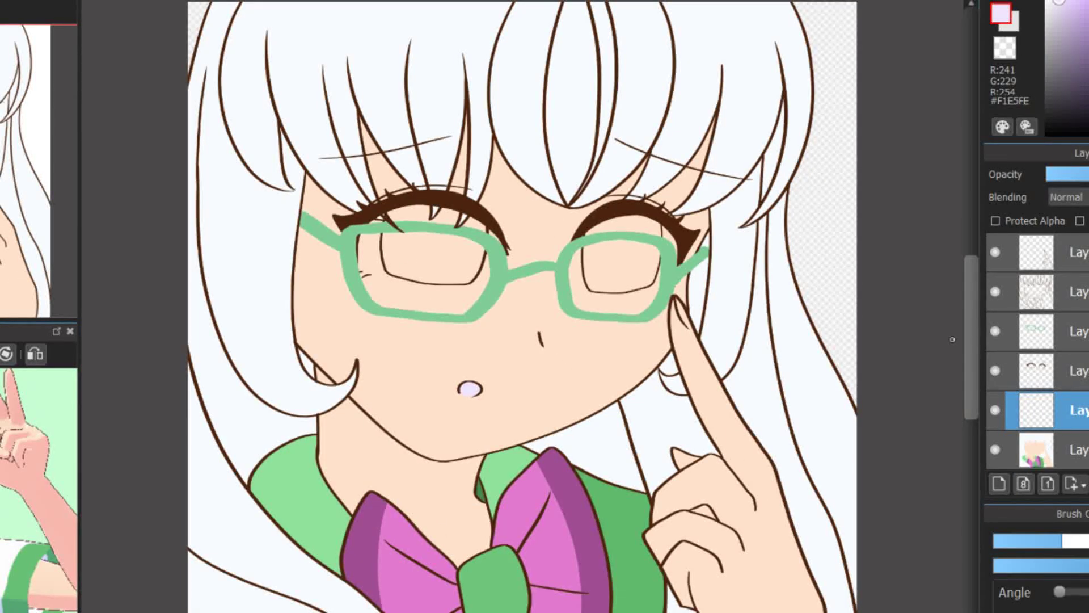
# Step: Hide the glasses, fill the left iris green #5FA98F on its own layer, and erase the hair tips crossing it
pyautogui.scroll(3, 952, 339)
pyautogui.click(994, 331)
pyautogui.scroll(2, 352, 252)
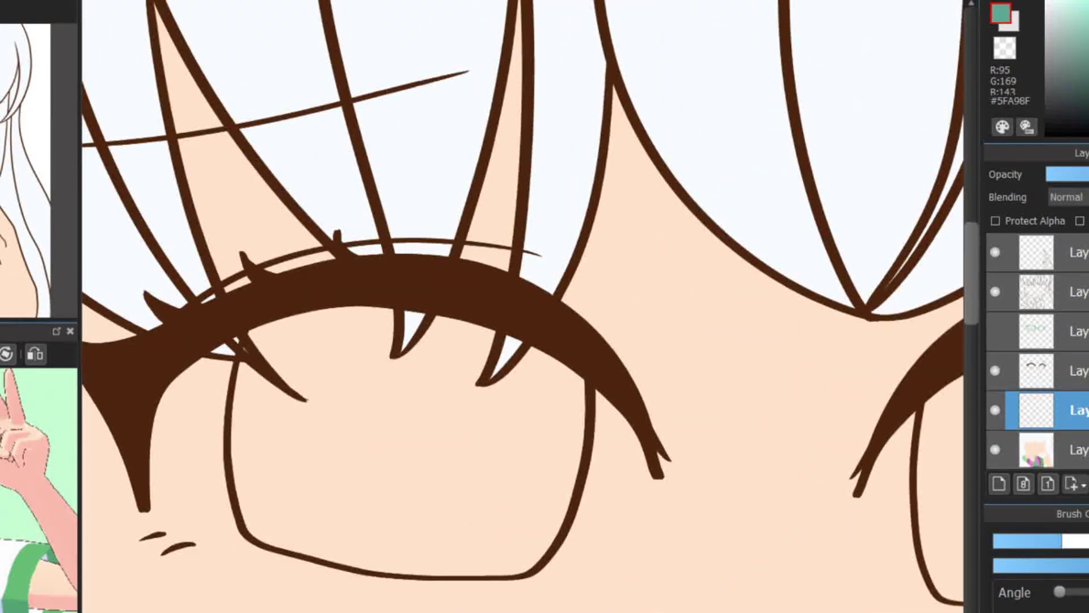
pyautogui.click(285, 390)
pyautogui.click(1044, 291)
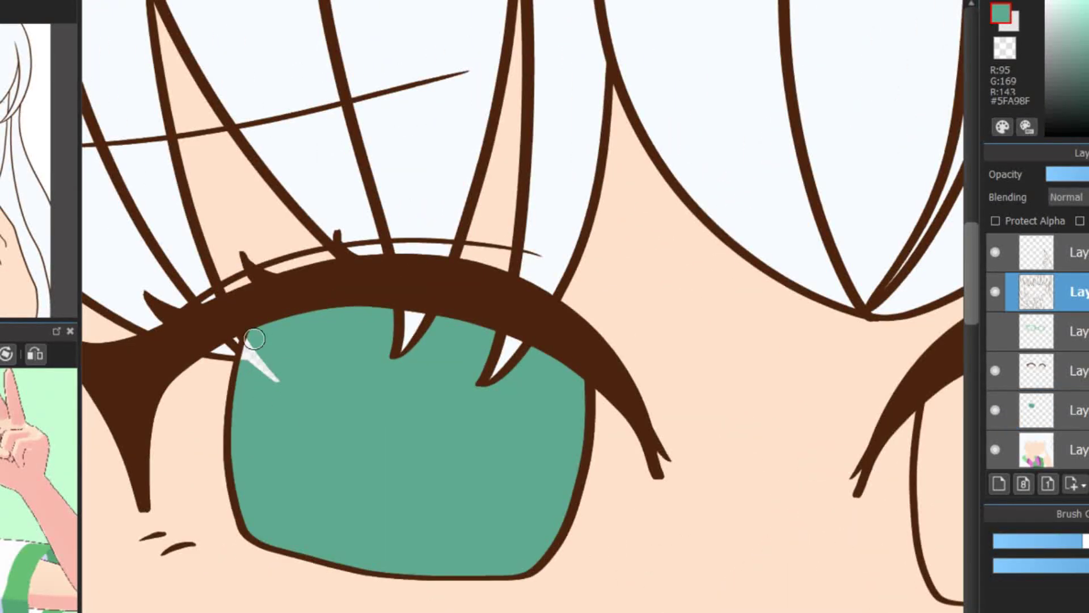
pyautogui.hotkey('ctrl', 'z')
pyautogui.hotkey('ctrl', 'z')
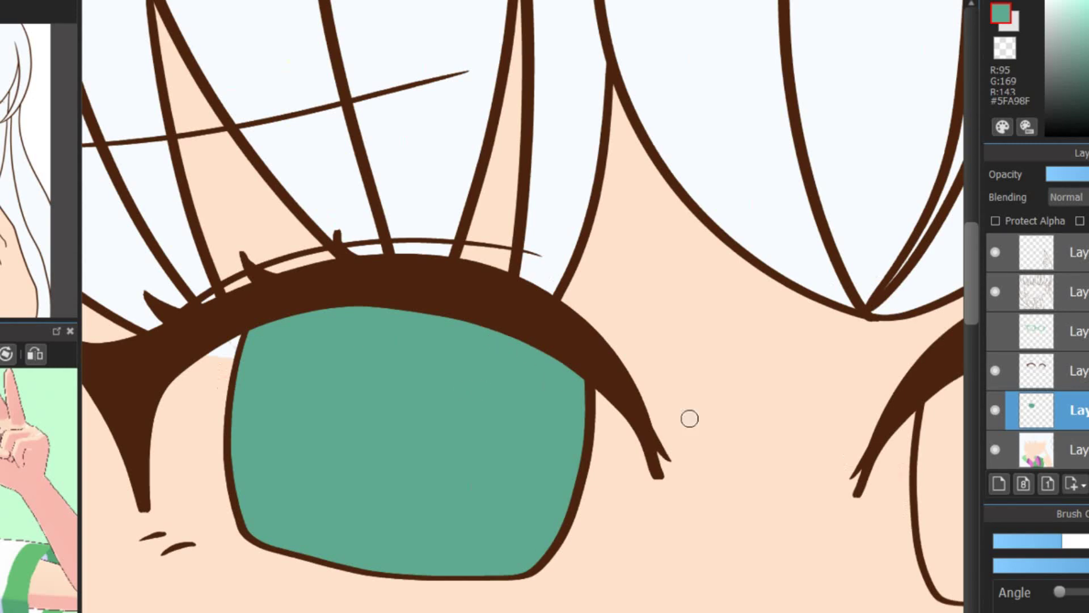
# Step: Fill the right iris with purple #A55789
pyautogui.scroll(-2, 466, 391)
pyautogui.click(765, 413)
pyautogui.scroll(2, 511, 369)
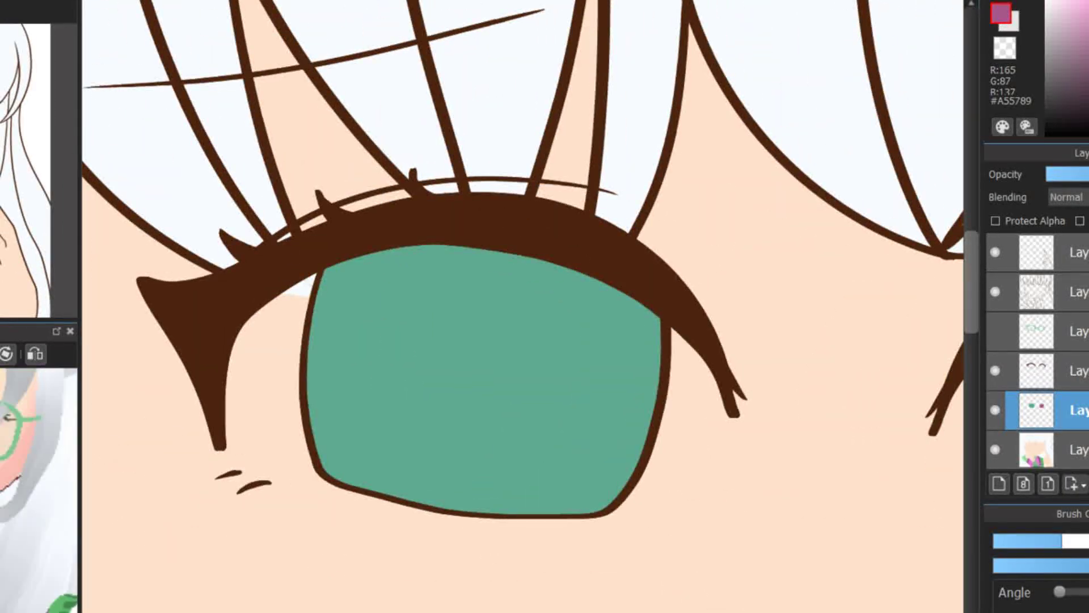
# Step: Paint the whites of both eyes light grey #EFEFEF on either side of the irises
pyautogui.moveTo(696, 335); pyautogui.dragTo(783, 335)
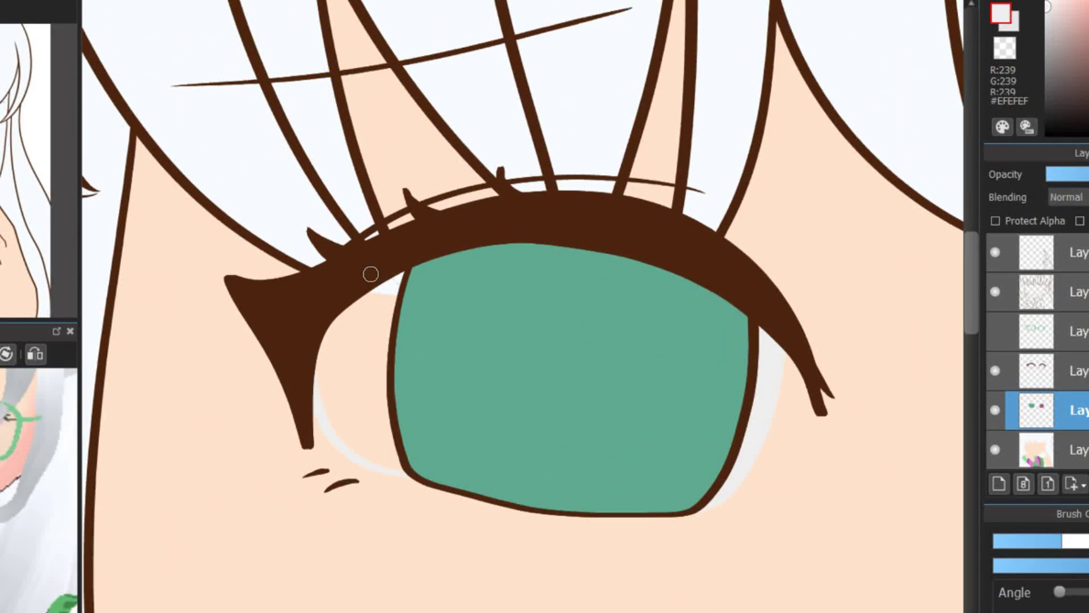
pyautogui.scroll(-2, 376, 297)
pyautogui.scroll(2, 400, 243)
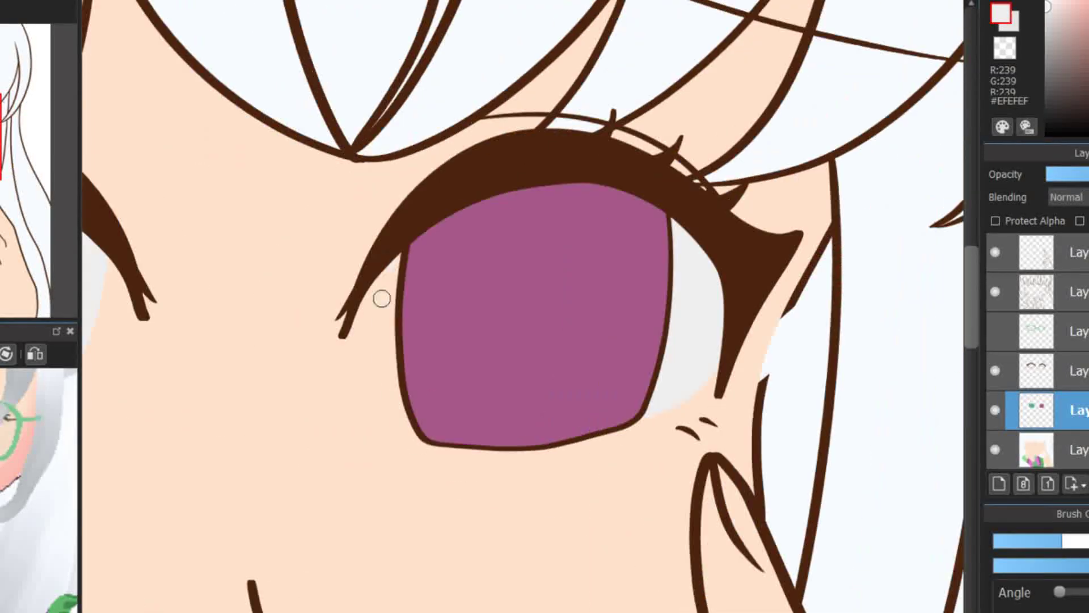
pyautogui.scroll(-2, 522, 307)
pyautogui.scroll(2, 542, 246)
# Step: Add a layer above the eye line art and place a round #F6ECF6 highlight on the left iris's upper outer edge
pyautogui.hotkey('ctrl', 'shift', 'n')
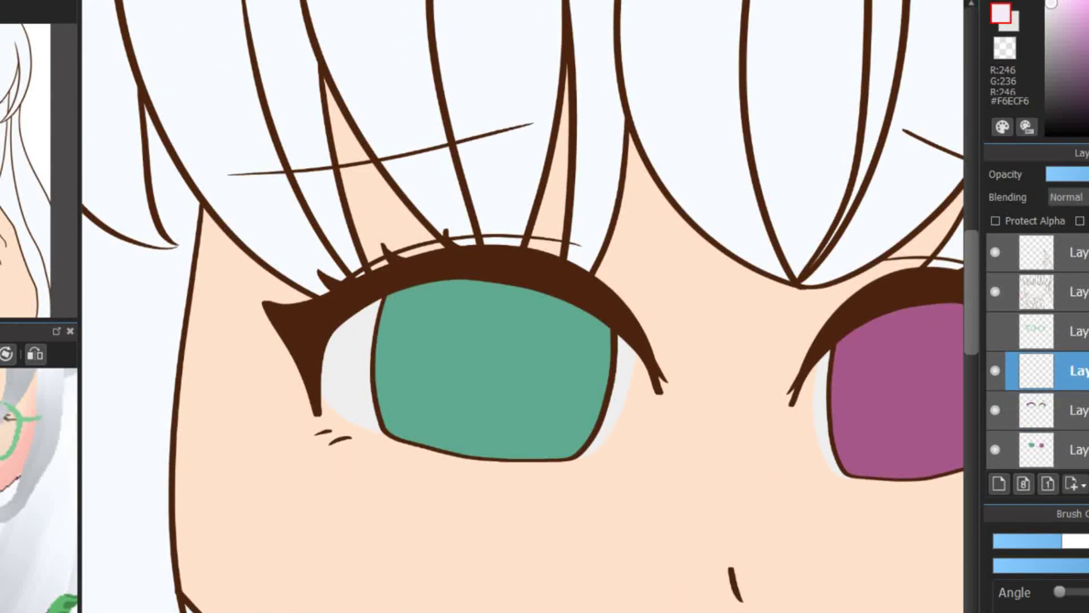
pyautogui.click(405, 317)
pyautogui.hotkey('ctrl', 't')
pyautogui.moveTo(392, 283); pyautogui.dragTo(405, 296)
pyautogui.press('Return')
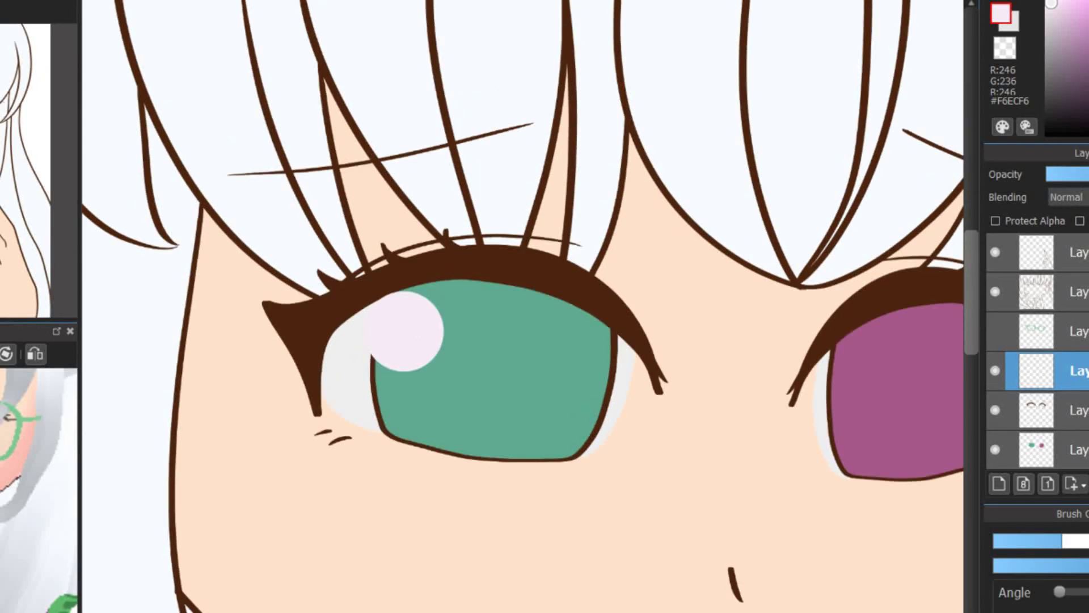
# Step: Duplicate the round highlight and place the copy on the right iris's upper inner edge
pyautogui.hotkey('ctrl', 'c')
pyautogui.hotkey('ctrl', 'v')
pyautogui.scroll(-2, 522, 306)
pyautogui.moveTo(102, 279); pyautogui.dragTo(508, 338)
pyautogui.press('Return')
pyautogui.scroll(2, 613, 340)
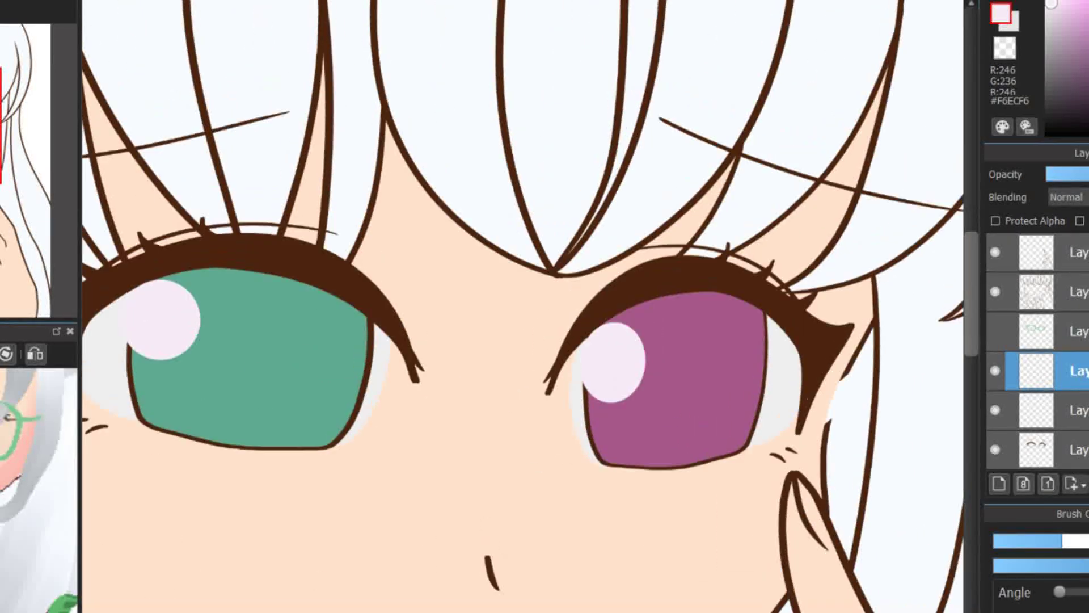
# Step: Dab four small highlight dots in a diamond pattern on the left iris's lower inner corner
pyautogui.scroll(-2, 522, 307)
pyautogui.scroll(2, 507, 376)
pyautogui.click(508, 376)
pyautogui.click(492, 392)
pyautogui.click(527, 391)
pyautogui.click(510, 408)
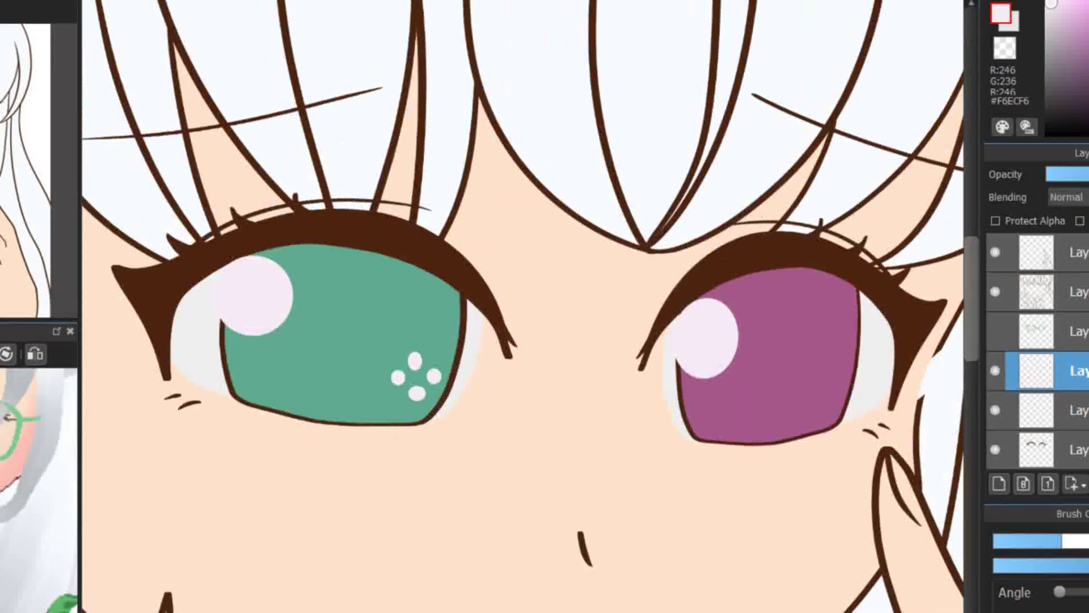
# Step: Copy the four highlight dots and place the copy on the right iris's lower outer corner
pyautogui.hotkey('ctrl', 'c')
pyautogui.hotkey('ctrl', 'v')
pyautogui.scroll(-2, 522, 306)
pyautogui.moveTo(389, 316); pyautogui.dragTo(790, 328)
pyautogui.press('Return')
pyautogui.scroll(2, 522, 306)
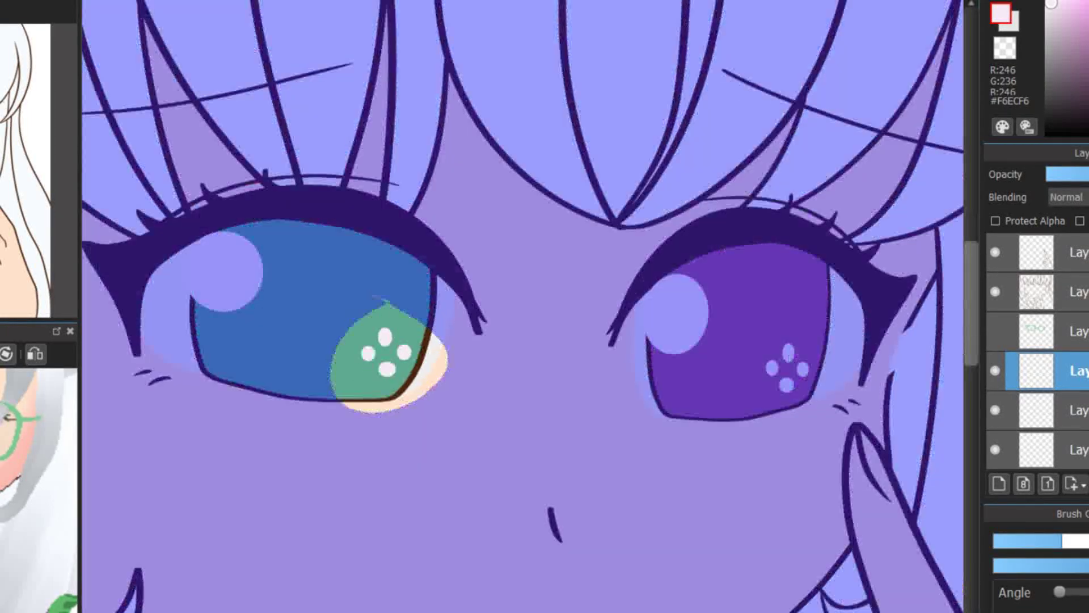
# Step: Paint a dark upper shadow and rounded pupil in each iris on a clipped layer, using #3D4742 for the left eye
pyautogui.click(1052, 292)
pyautogui.click(1052, 370)
pyautogui.moveTo(641, 386); pyautogui.dragTo(872, 345)
pyautogui.click(832, 321)
pyautogui.moveTo(730, 392); pyautogui.dragTo(797, 397)
pyautogui.click(419, 301)
pyautogui.moveTo(355, 344); pyautogui.dragTo(434, 355)
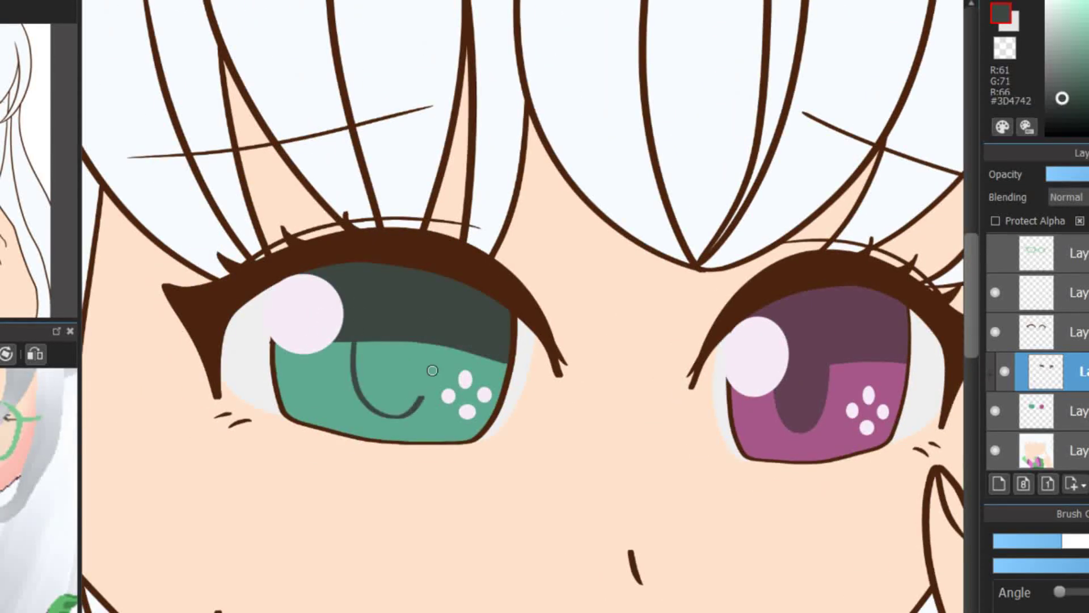
pyautogui.moveTo(369, 363); pyautogui.dragTo(420, 391)
# Step: Shade the upper part of both eyes on a new clipped Multiply layer, using #BCCFC0 for the green eye and #CFBCCF for the purple one
pyautogui.click(1058, 24)
pyautogui.click(999, 483)
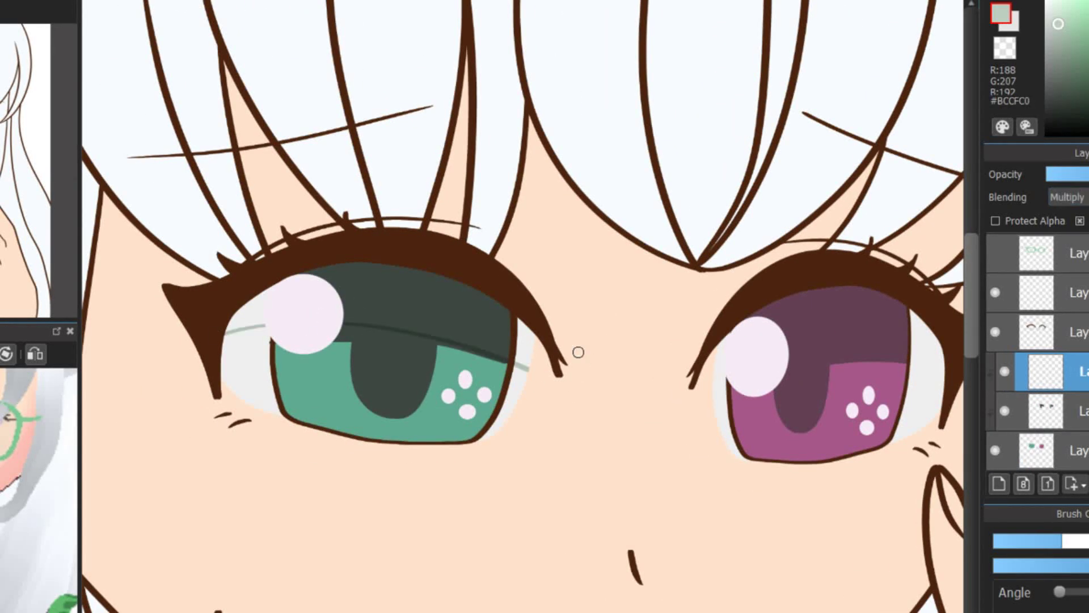
pyautogui.scroll(-2, 578, 352)
pyautogui.scroll(3, 578, 353)
pyautogui.scroll(-2, 500, 322)
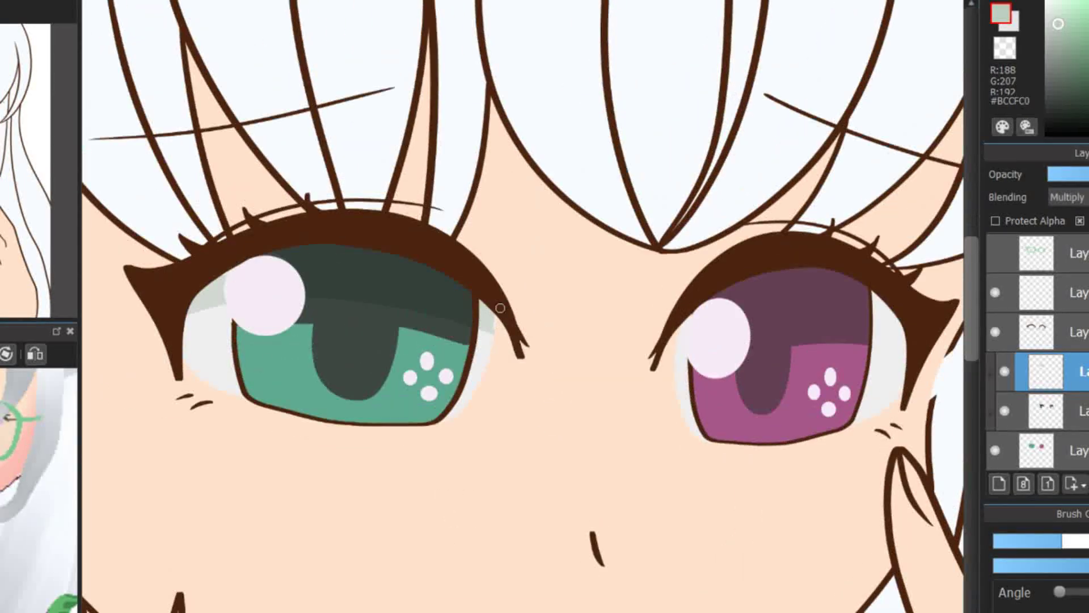
pyautogui.scroll(-2, 219, 275)
pyautogui.scroll(2, 420, 377)
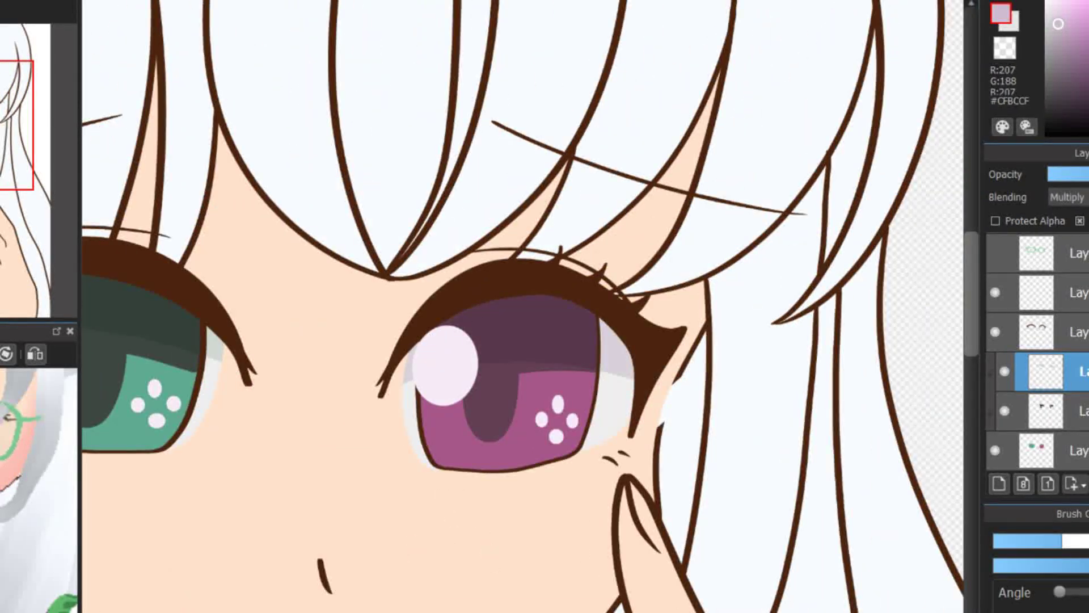
# Step: Spatter #F5B3A9 freckles across the nose and cheeks on a new layer, and clear any that fall outside the face
pyautogui.scroll(-4, 429, 396)
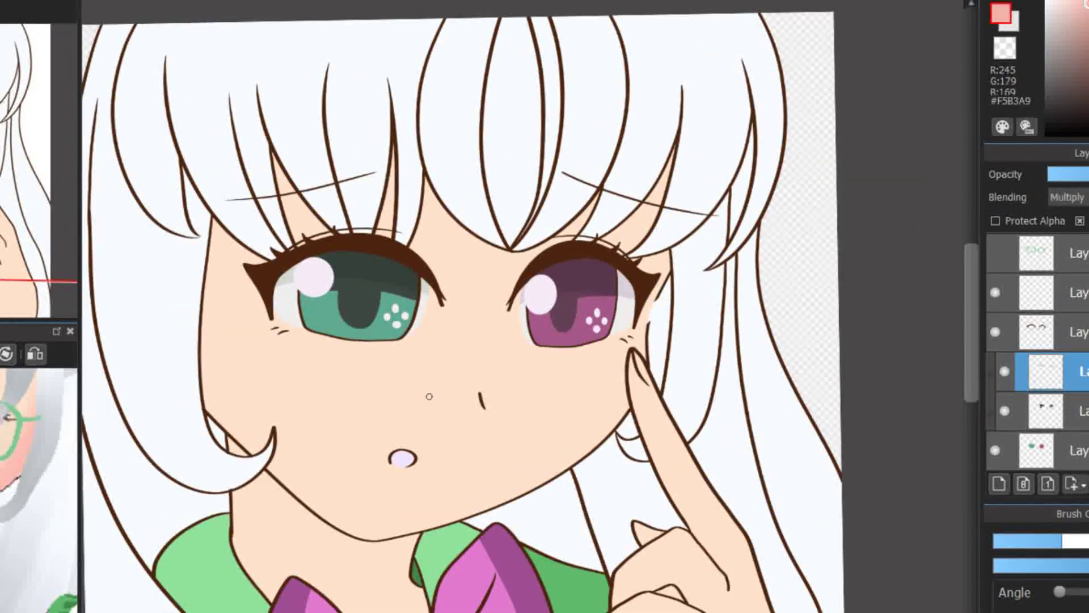
pyautogui.scroll(3, 393, 417)
pyautogui.scroll(-3, 394, 417)
pyautogui.moveTo(646, 318)
pyautogui.mouseDown()
pyautogui.moveTo(583, 461)
pyautogui.moveTo(511, 279)
pyautogui.moveTo(486, 340)
pyautogui.mouseUp()
pyautogui.scroll(-3, 486, 341)
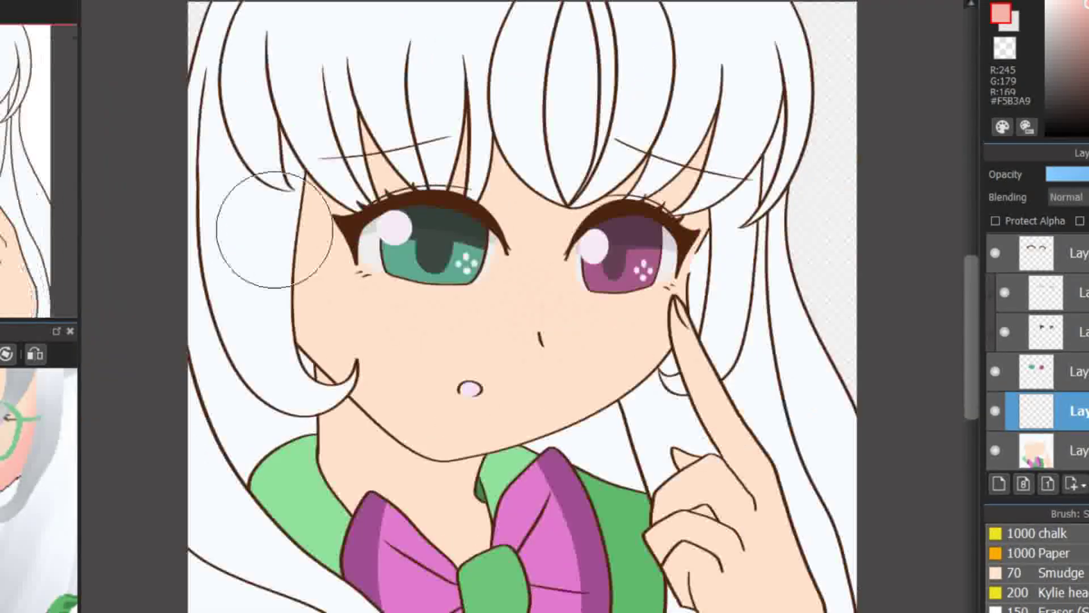
pyautogui.scroll(3, 486, 340)
pyautogui.click(396, 349)
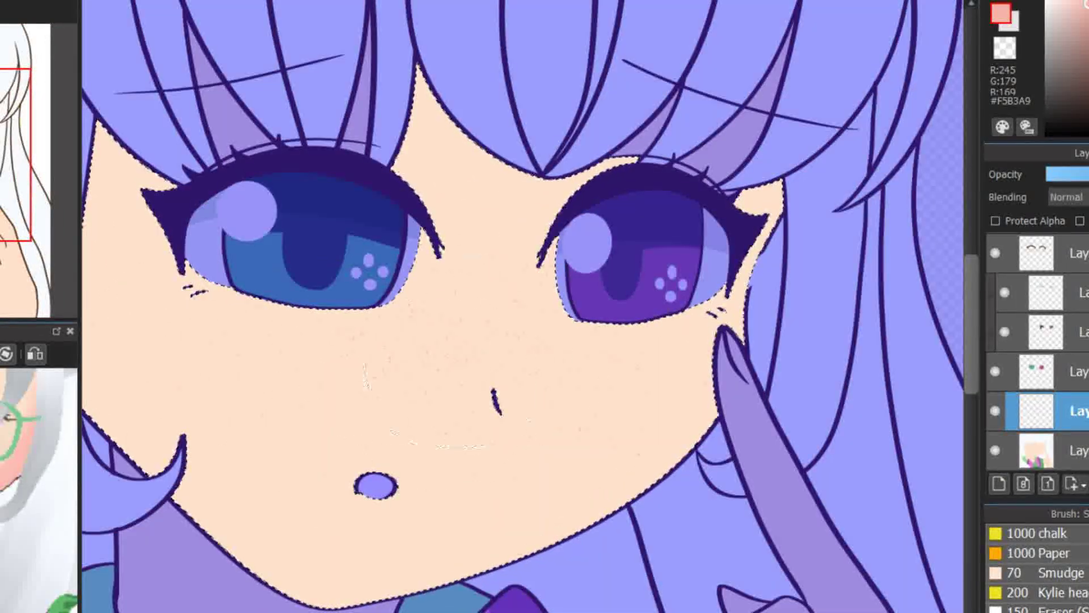
pyautogui.hotkey('ctrl', 'd')
# Step: Paint a #F5B4AA shadow across the neck under the chin on a layer clipped to the base colours
pyautogui.scroll(-3, 396, 348)
pyautogui.click(1079, 221)
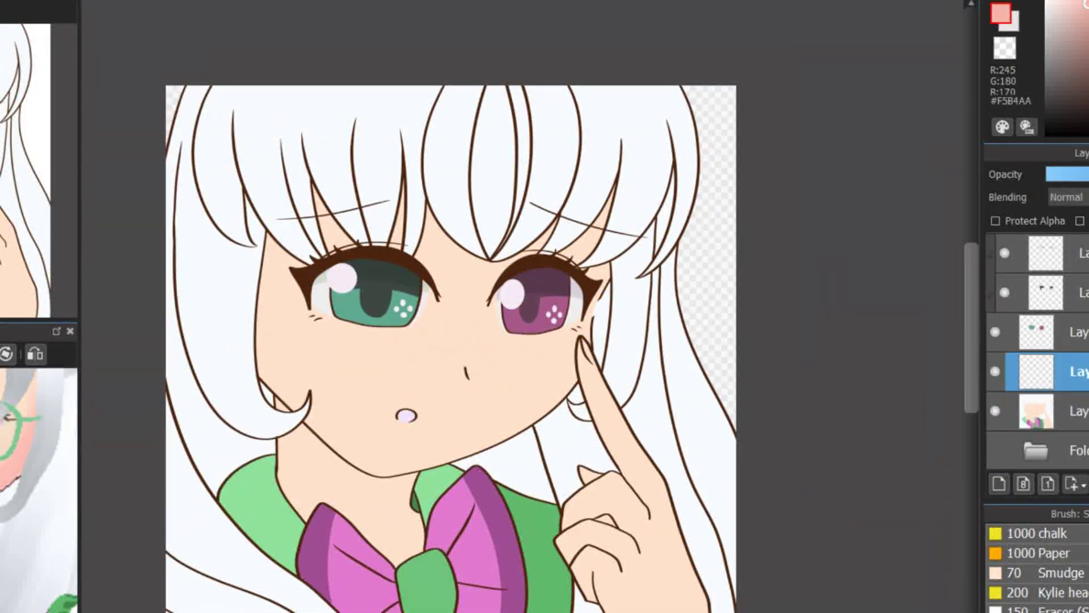
pyautogui.scroll(3, 372, 516)
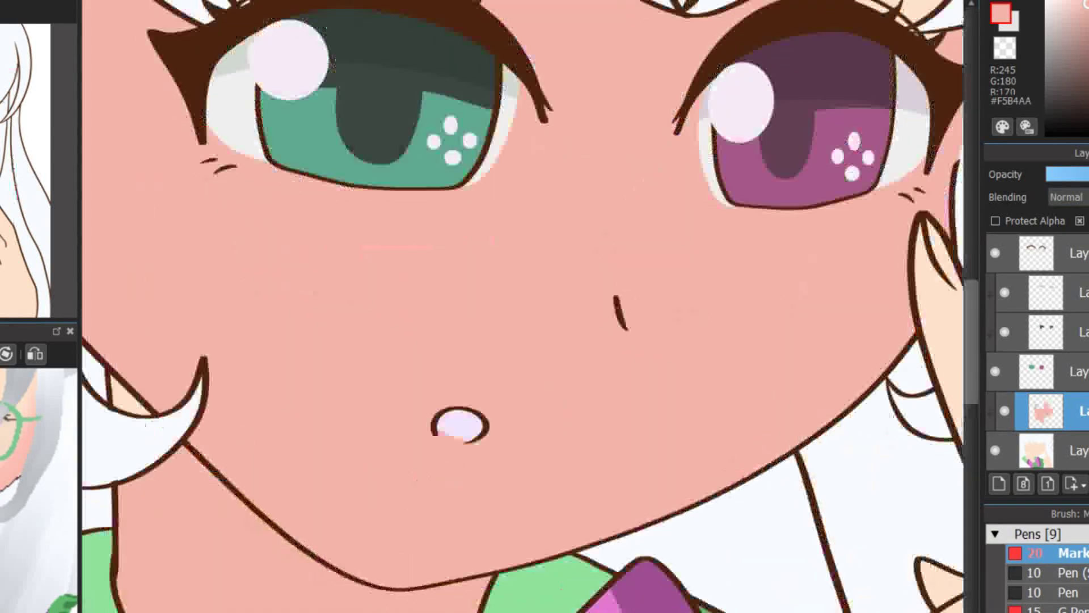
pyautogui.moveTo(251, 365); pyautogui.dragTo(529, 506)
pyautogui.scroll(-1, 530, 307)
pyautogui.hotkey('ctrl', 'z')
pyautogui.scroll(3, 512, 524)
pyautogui.hotkey('ctrl', 'y')
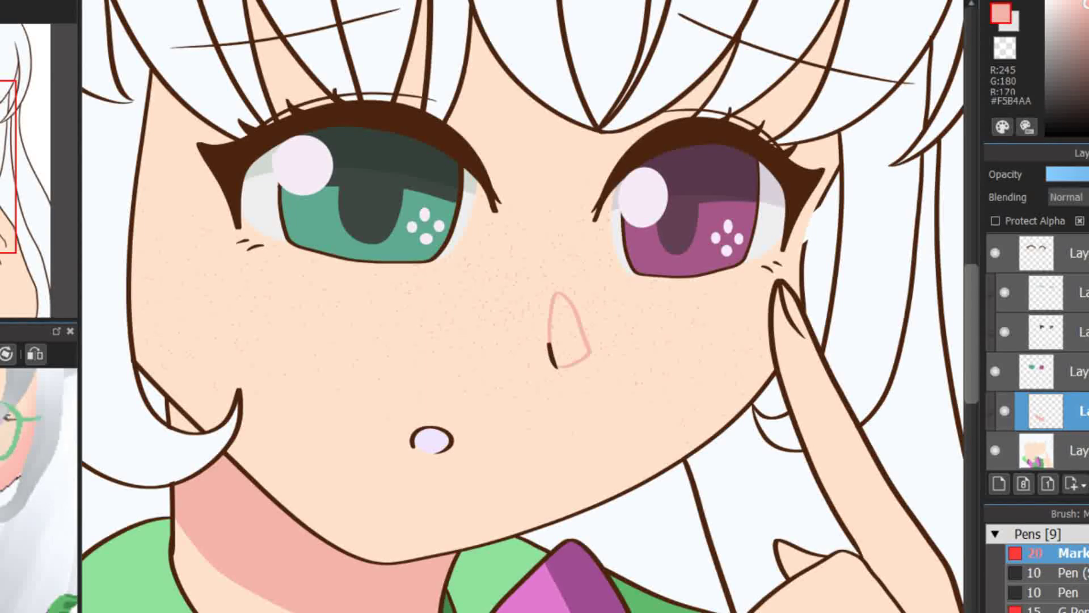
# Step: Try outlining a narrow tapered shadow beside the nose line, and undo the attempts
pyautogui.scroll(3, 547, 284)
pyautogui.scroll(-2, 414, 530)
pyautogui.click(414, 529)
pyautogui.hotkey('ctrl', 'z')
pyautogui.scroll(-3, 540, 413)
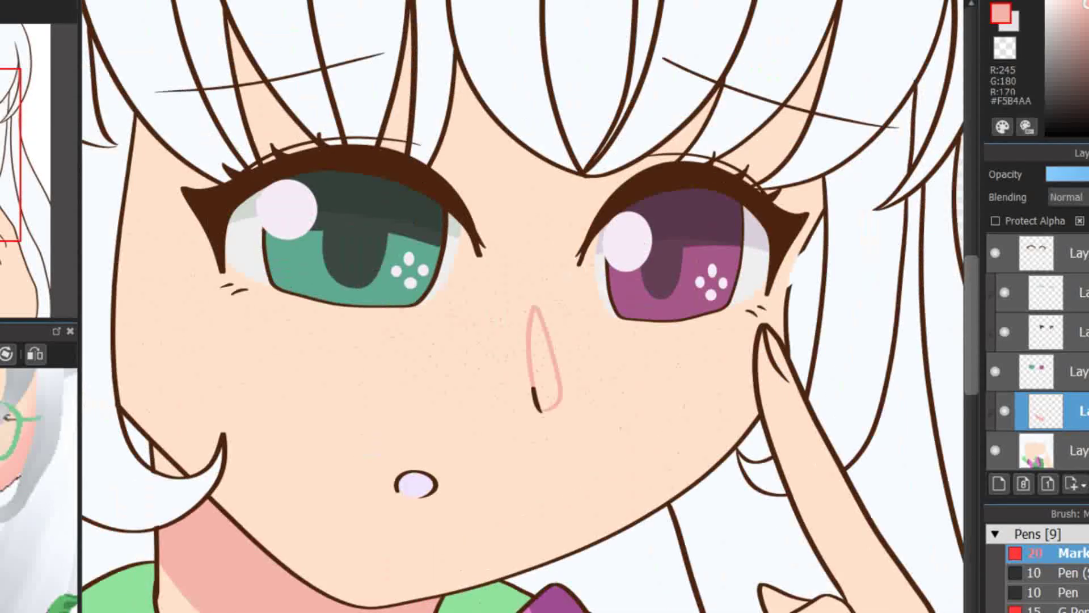
pyautogui.hotkey('ctrl', 'z')
pyautogui.hotkey('ctrl', 'z')
pyautogui.hotkey('ctrl', 'z')
pyautogui.hotkey('ctrl', 'z')
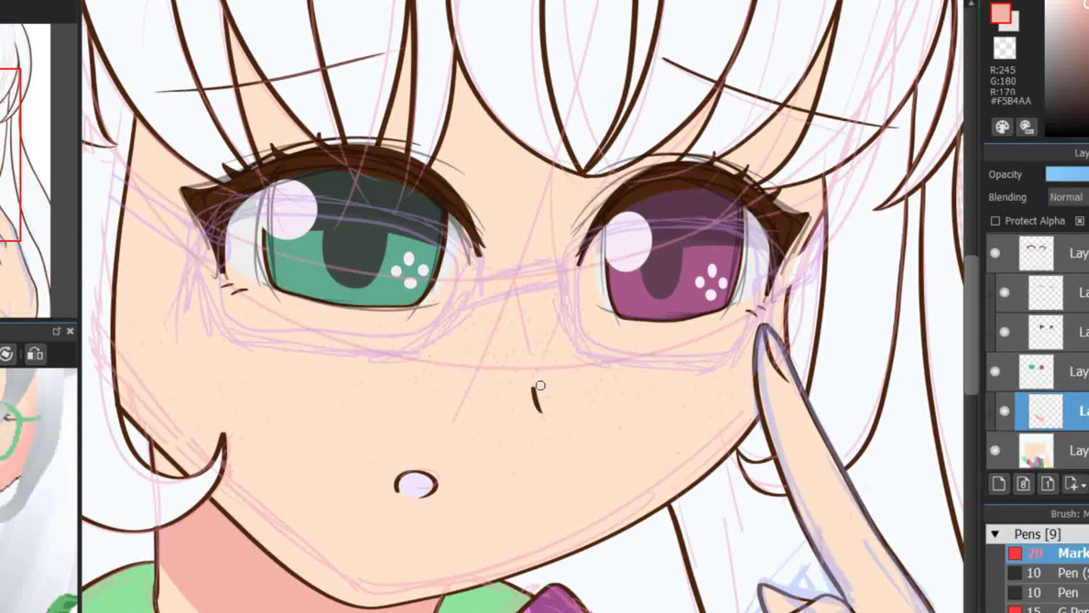
# Step: Try a long diamond-shaped shadow running down the bridge of the nose, and undo it
pyautogui.hotkey('ctrl', 'y')
pyautogui.hotkey('ctrl', 'y')
pyautogui.hotkey('ctrl', 'y')
pyautogui.hotkey('ctrl', 'z')
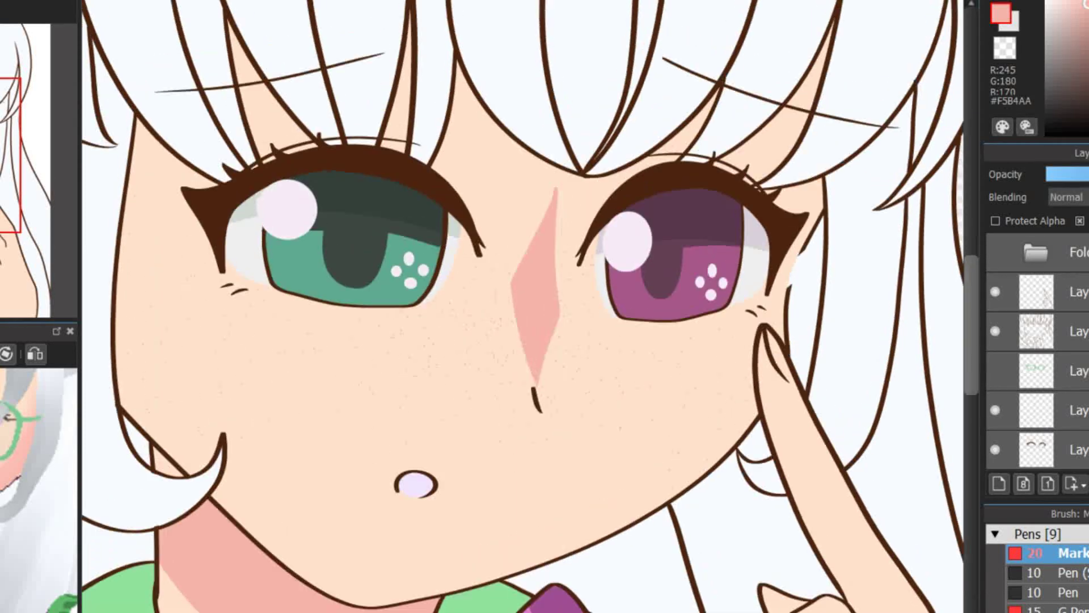
pyautogui.hotkey('ctrl', 'z')
# Step: Shade the nose with a small tapered #F5B4AA shape beside its line and adjust it with a transform
pyautogui.hotkey('ctrl', 't')
pyautogui.scroll(-1, 544, 306)
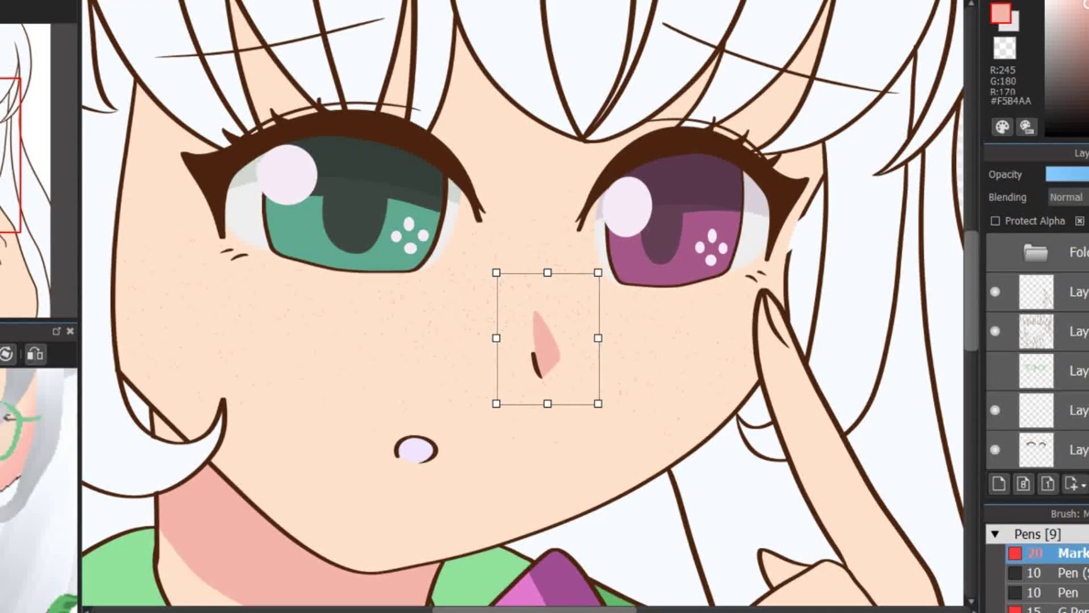
pyautogui.press('Return')
pyautogui.scroll(1, 523, 307)
pyautogui.scroll(-3, 545, 306)
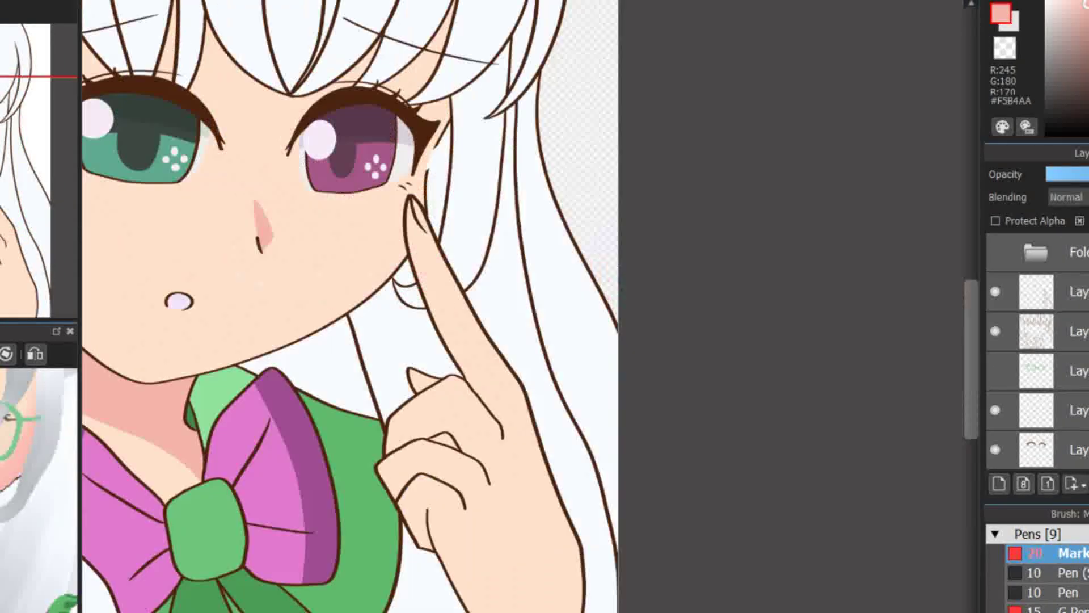
# Step: Shade the hand in #F5B4AA, covering the thumb, the gap between the knuckles and the edges along the finger creases
pyautogui.scroll(4, 478, 287)
pyautogui.scroll(2, 292, 318)
pyautogui.moveTo(292, 318); pyautogui.dragTo(489, 439)
pyautogui.scroll(-2, 403, 201)
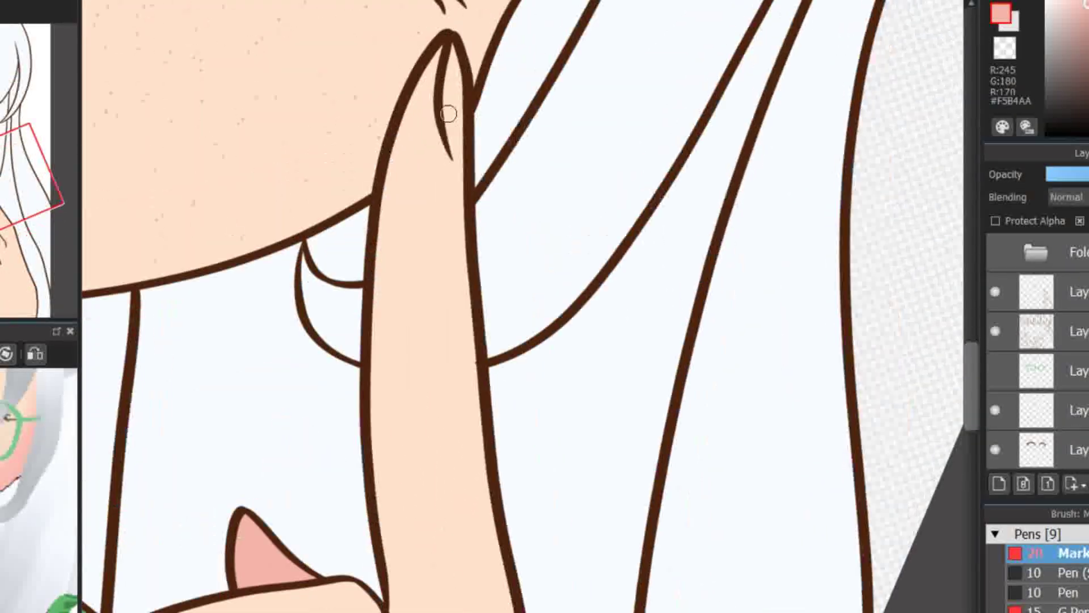
pyautogui.scroll(-1, 402, 201)
pyautogui.scroll(3, 402, 201)
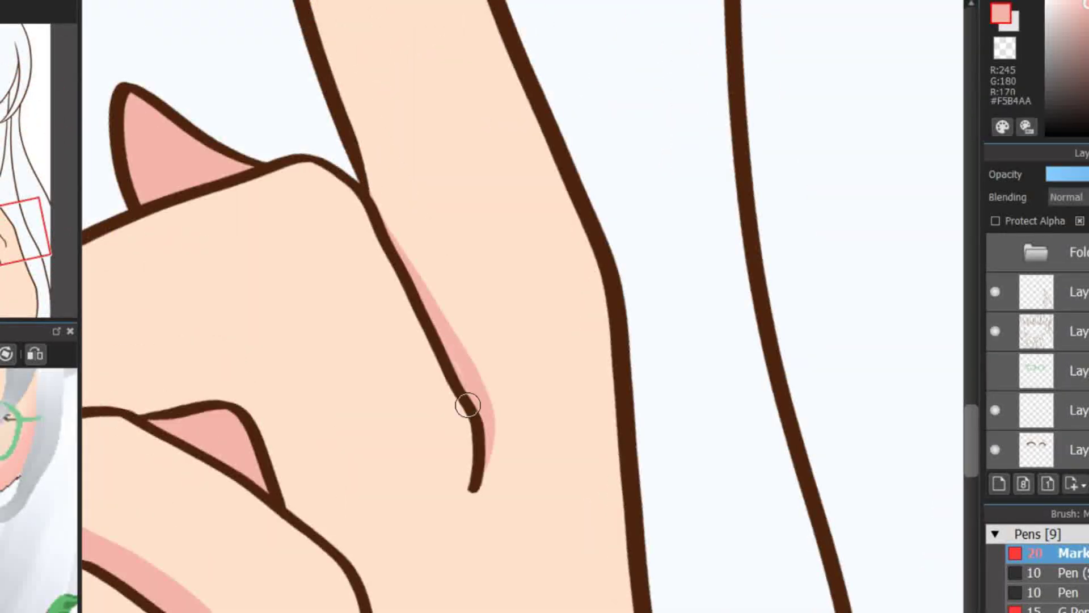
pyautogui.scroll(-2, 446, 350)
pyautogui.scroll(2, 569, 211)
pyautogui.moveTo(425, 400)
pyautogui.mouseDown()
pyautogui.moveTo(359, 450)
pyautogui.moveTo(393, 436)
pyautogui.mouseUp()
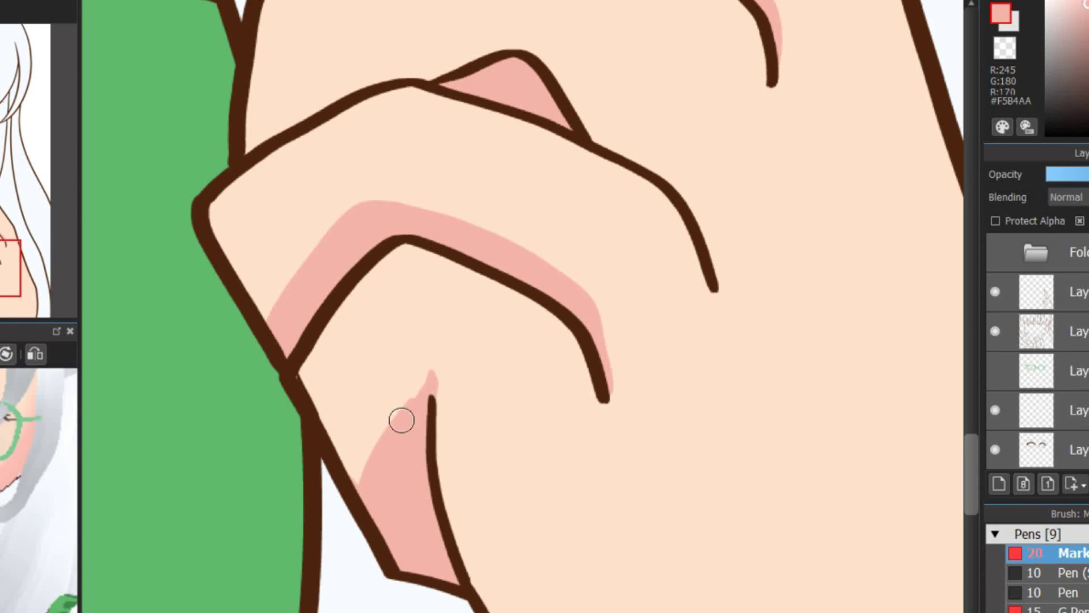
# Step: Shade the pointing finger's nail and the skin showing between the hair strands above the purple eye
pyautogui.scroll(-2, 437, 333)
pyautogui.scroll(4, 397, 295)
pyautogui.moveTo(330, 227); pyautogui.dragTo(319, 511)
pyautogui.scroll(-2, 337, 502)
pyautogui.scroll(2, 737, 340)
pyautogui.moveTo(522, 270); pyautogui.dragTo(508, 309)
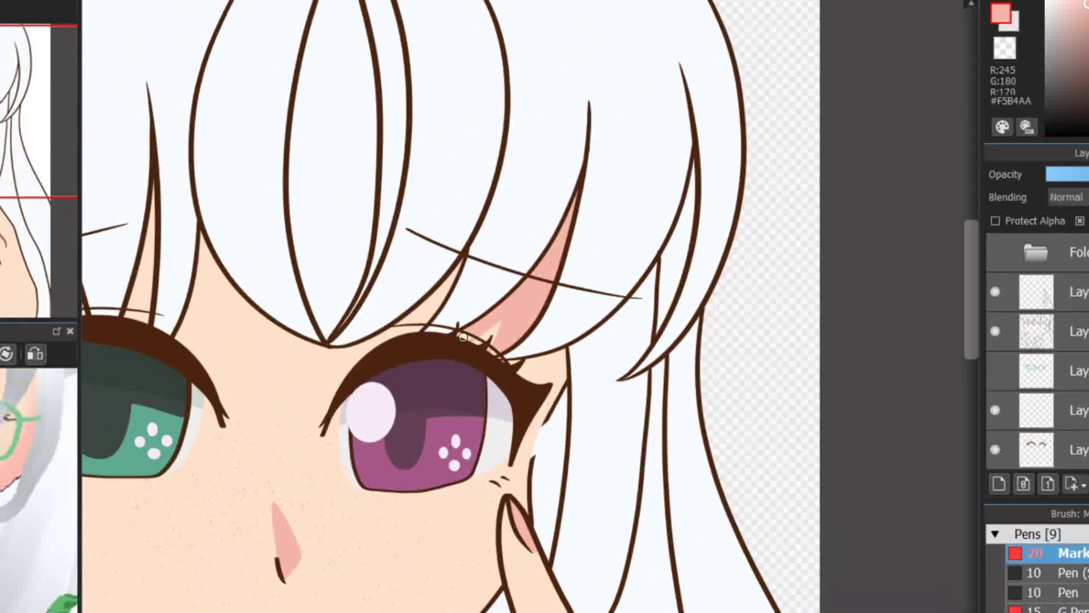
# Step: Shade the remaining skin beneath the fringe and along the sides of the face, and show the green glasses layer
pyautogui.scroll(-2, 510, 295)
pyautogui.scroll(2, 511, 340)
pyautogui.scroll(-2, 522, 307)
pyautogui.scroll(2, 522, 306)
pyautogui.click(533, 562)
pyautogui.scroll(-2, 510, 306)
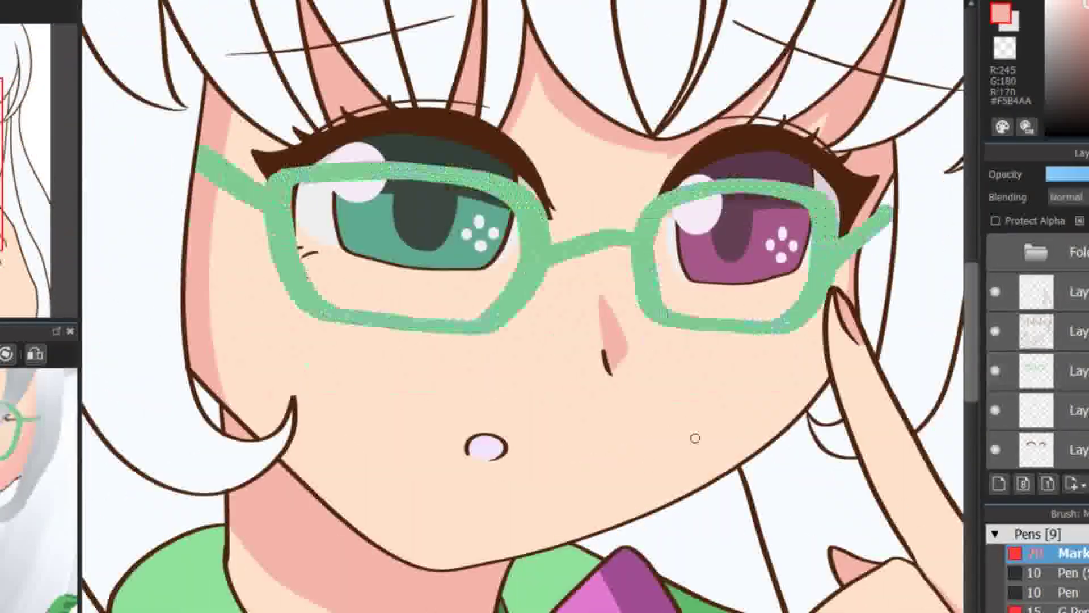
# Step: Paint #F5B4AA shadows on the skin along the lower rims inside both lenses of the glasses
pyautogui.scroll(3, 695, 438)
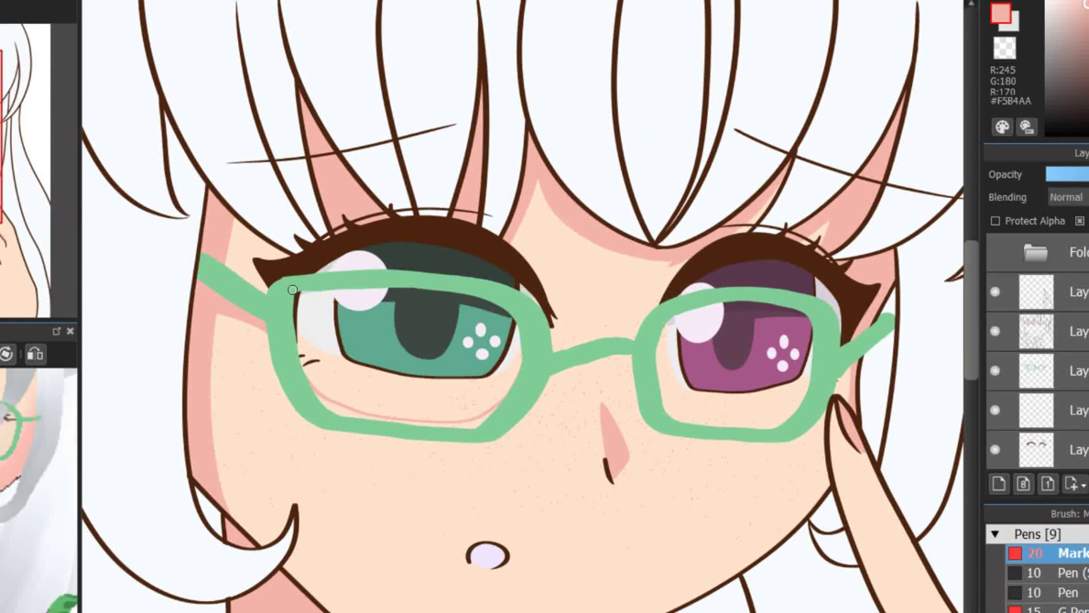
pyautogui.moveTo(293, 290); pyautogui.dragTo(188, 315)
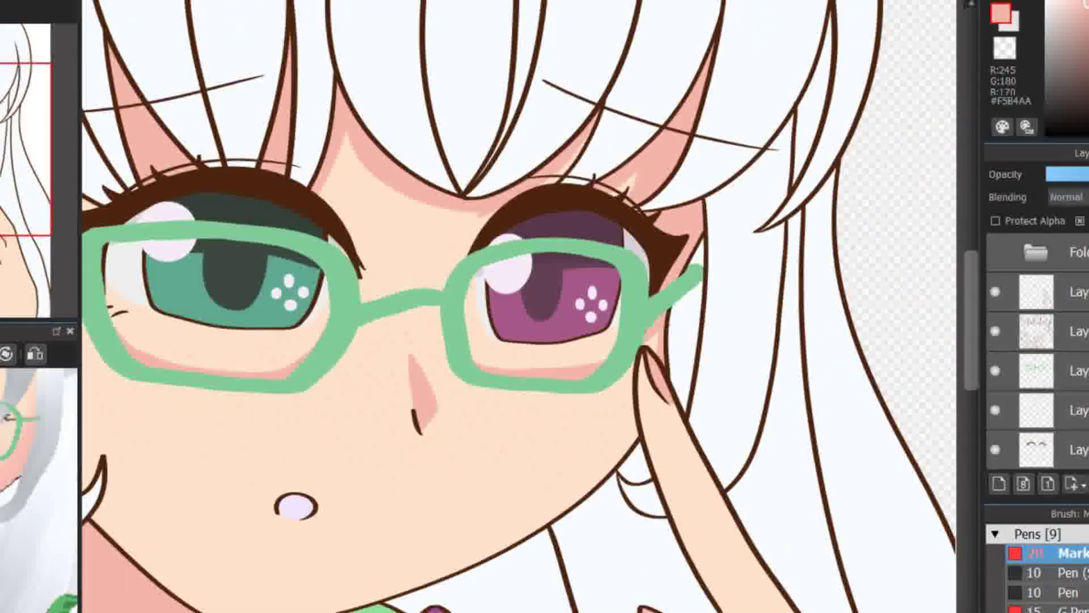
pyautogui.moveTo(510, 340); pyautogui.dragTo(715, 307)
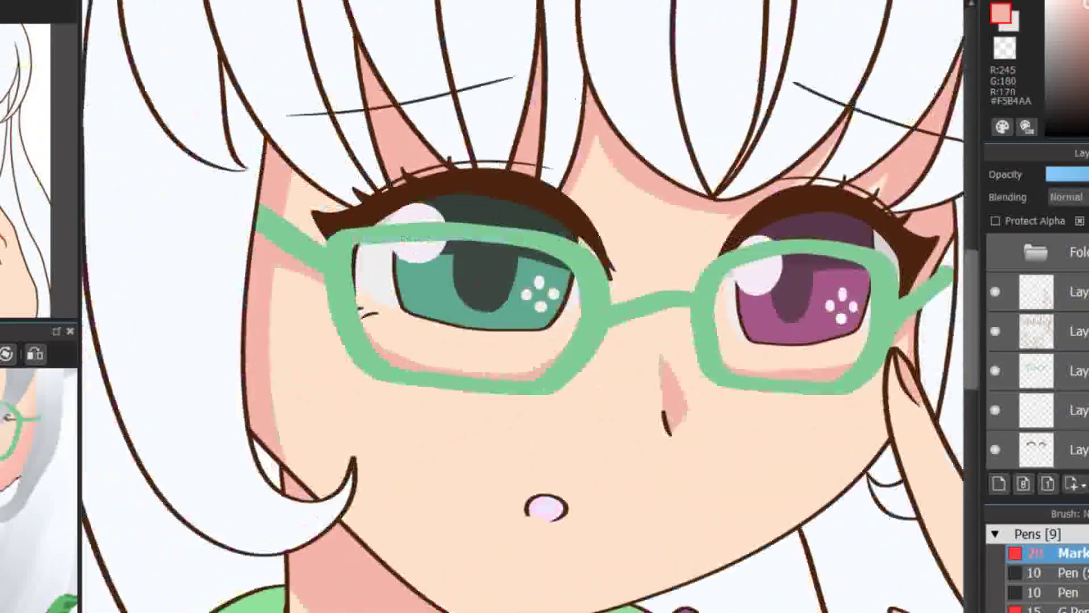
pyautogui.scroll(2, 672, 413)
pyautogui.scroll(-2, 672, 412)
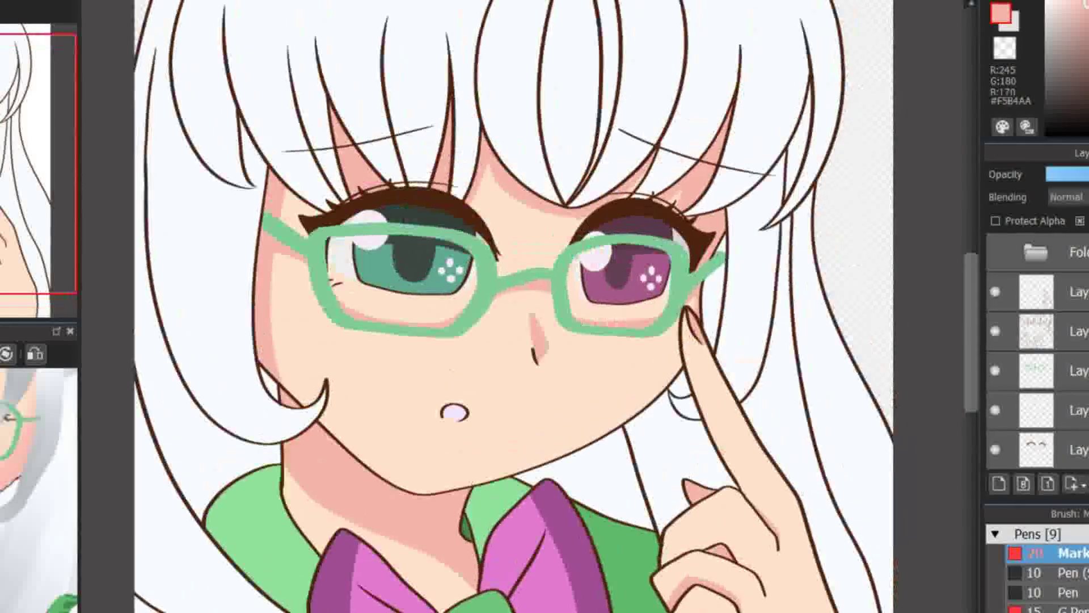
# Step: Outline the glasses arm and lower outer rim by the green eye in #4B240F on a new layer clipped to the glasses
pyautogui.moveTo(510, 341); pyautogui.dragTo(545, 278)
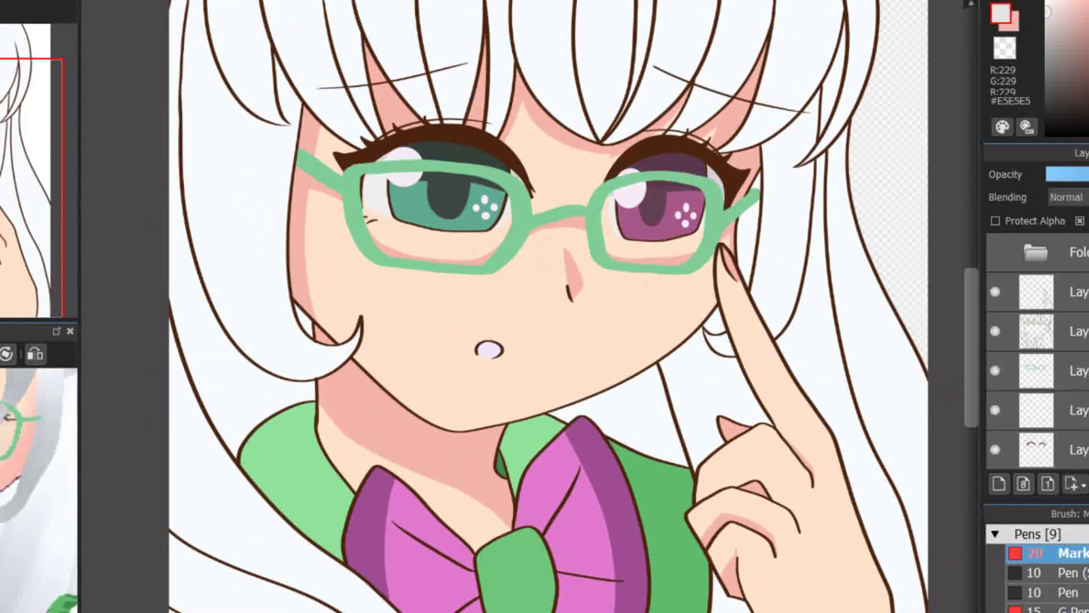
pyautogui.scroll(2, 530, 307)
pyautogui.scroll(3, 207, 186)
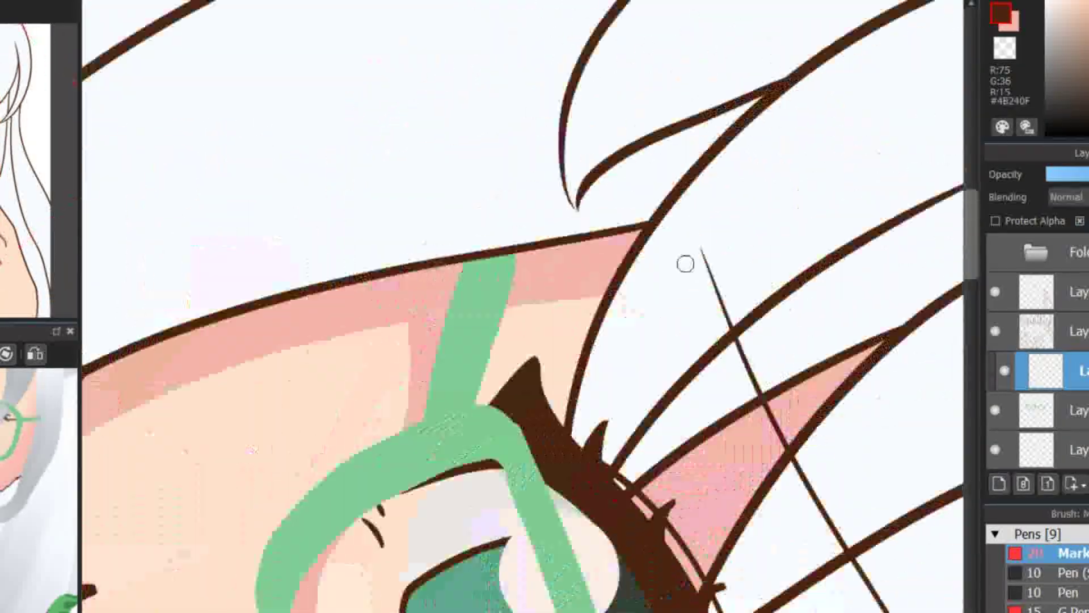
pyautogui.moveTo(469, 267); pyautogui.dragTo(396, 394)
pyautogui.scroll(-2, 336, 348)
pyautogui.moveTo(624, 192)
pyautogui.mouseDown()
pyautogui.moveTo(352, 408)
pyautogui.moveTo(358, 601)
pyautogui.mouseUp()
pyautogui.scroll(3, 357, 602)
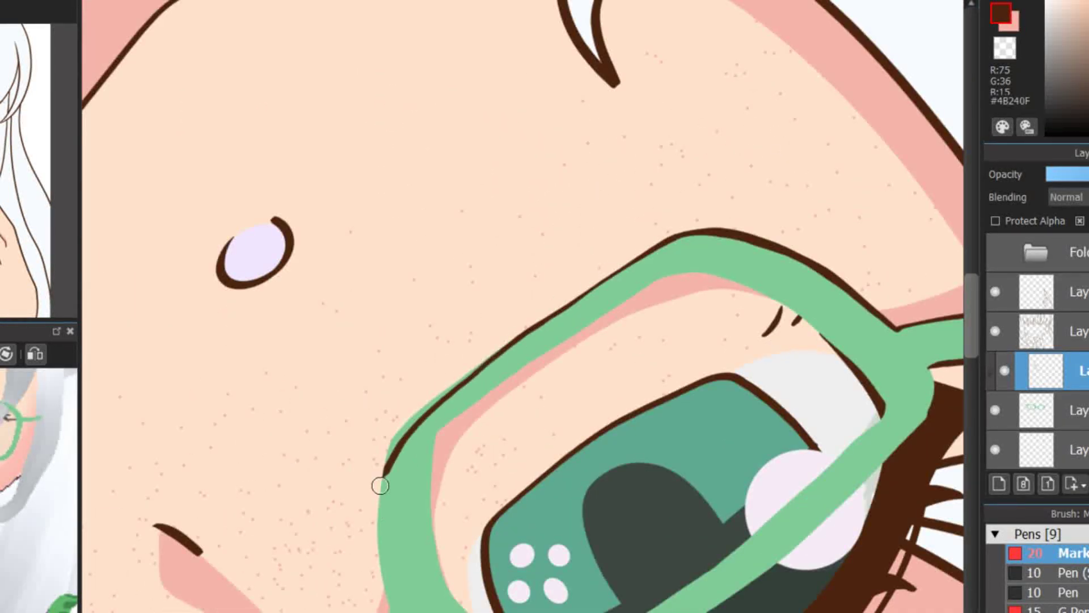
# Step: Outline the inner rim by the green eye and the underside of the glasses bridge in #4B240F
pyautogui.scroll(2, 492, 357)
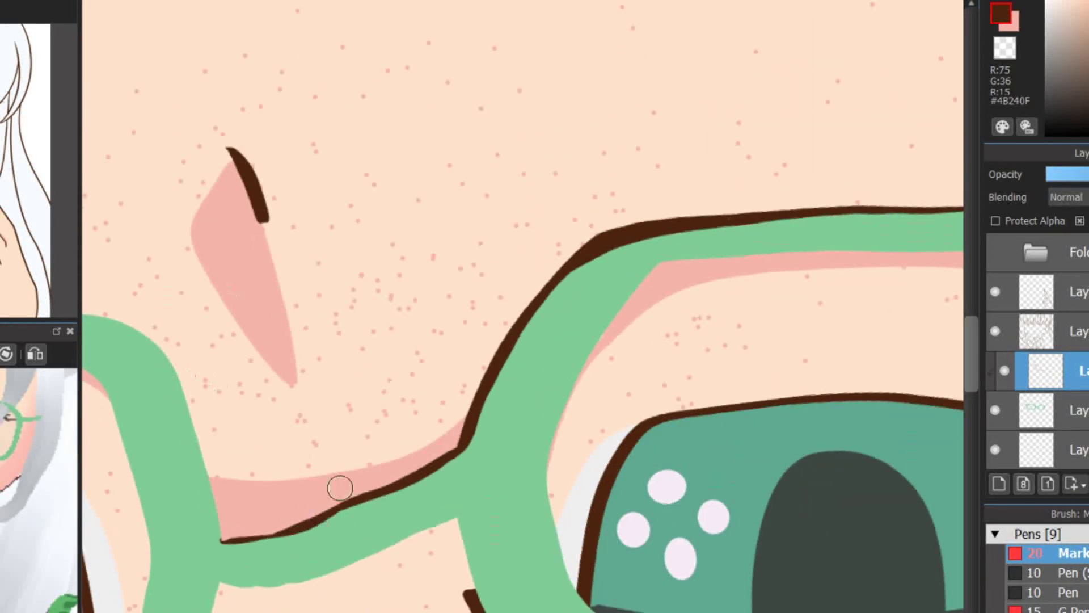
pyautogui.scroll(-2, 340, 488)
pyautogui.moveTo(500, 488); pyautogui.dragTo(282, 251)
pyautogui.scroll(2, 282, 250)
pyautogui.moveTo(876, 346)
pyautogui.mouseDown()
pyautogui.moveTo(625, 324)
pyautogui.moveTo(304, 547)
pyautogui.mouseUp()
# Step: Outline the lower rim and both edges of the glasses arm by the purple eye in #4B240F
pyautogui.scroll(2, 304, 547)
pyautogui.moveTo(317, 495); pyautogui.dragTo(370, 434)
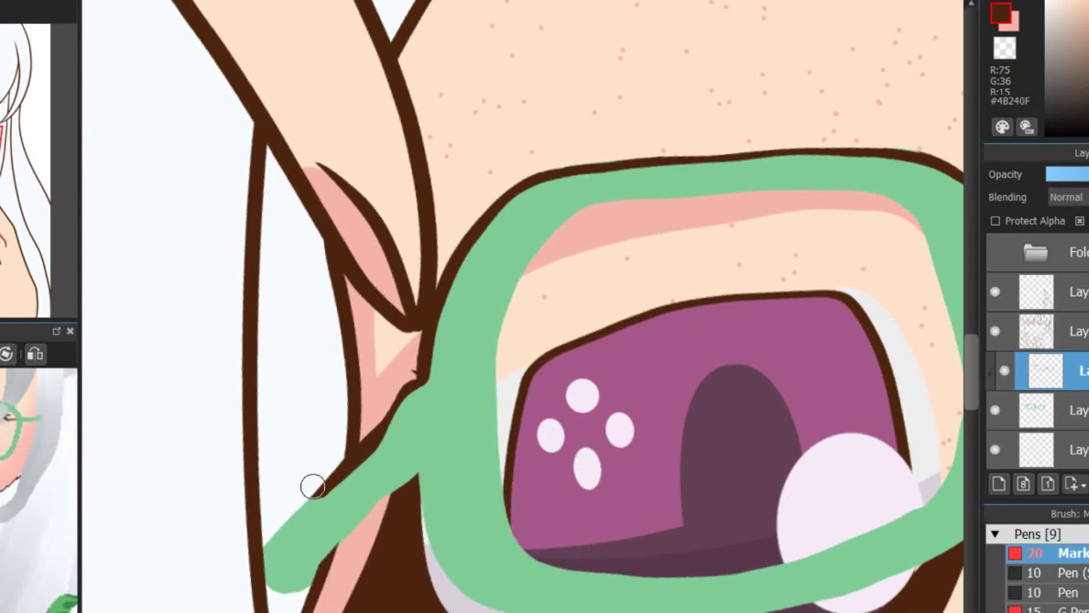
pyautogui.moveTo(292, 589); pyautogui.dragTo(422, 468)
pyautogui.scroll(-2, 423, 468)
pyautogui.scroll(2, 484, 308)
pyautogui.moveTo(533, 268)
pyautogui.mouseDown()
pyautogui.moveTo(484, 309)
pyautogui.moveTo(528, 610)
pyautogui.mouseUp()
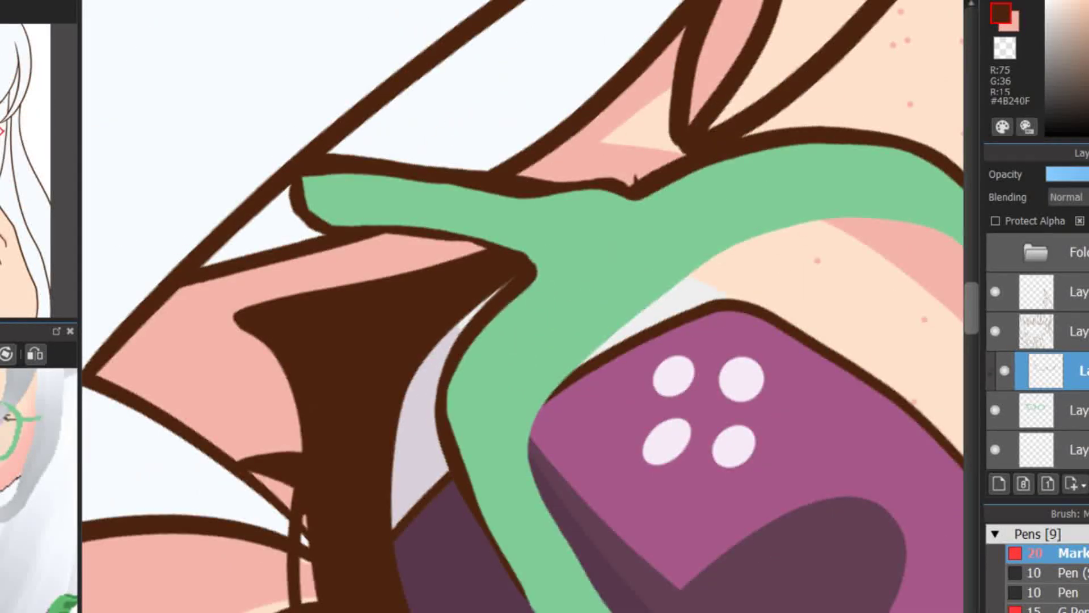
# Step: Outline the upper rim by the purple eye, and carry the outline on to the inner upper rim by the green eye
pyautogui.scroll(-2, 457, 200)
pyautogui.scroll(1, 457, 200)
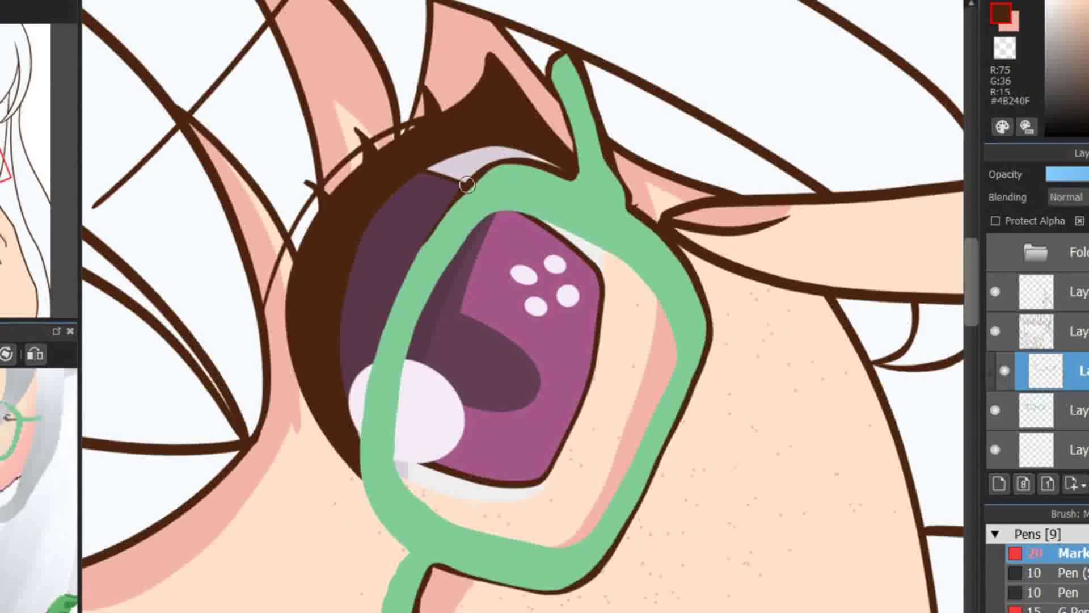
pyautogui.scroll(2, 756, 241)
pyautogui.moveTo(645, 329); pyautogui.dragTo(415, 545)
pyautogui.scroll(2, 539, 311)
pyautogui.moveTo(539, 311); pyautogui.dragTo(259, 459)
pyautogui.scroll(-1, 730, 223)
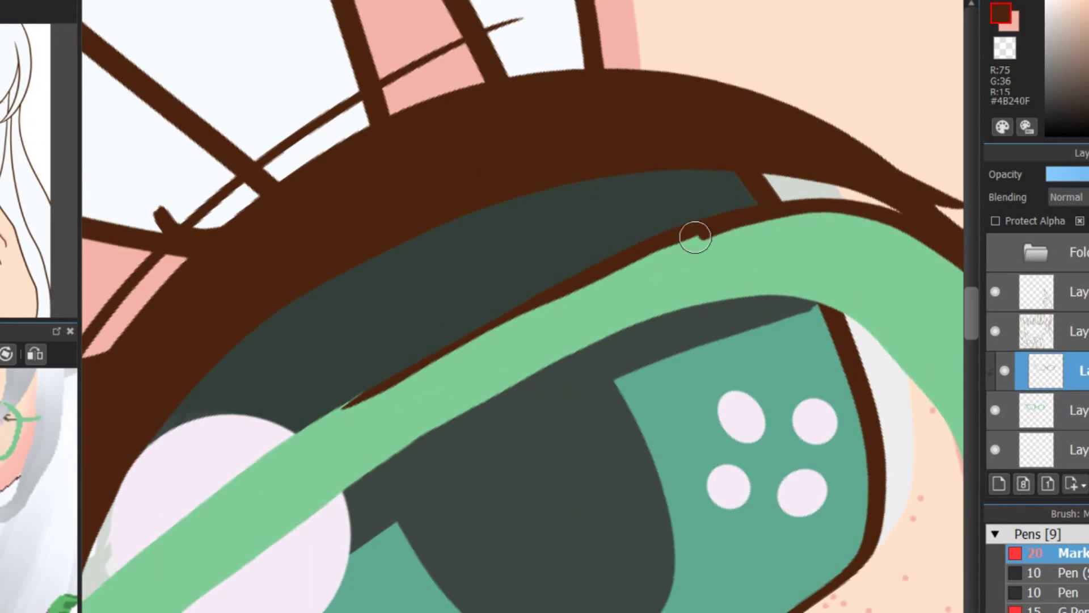
# Step: Finish outlining the upper rim and arm by the green eye, and return to the skin shadow layer with #F5B4AA
pyautogui.scroll(2, 802, 128)
pyautogui.moveTo(401, 389); pyautogui.dragTo(343, 436)
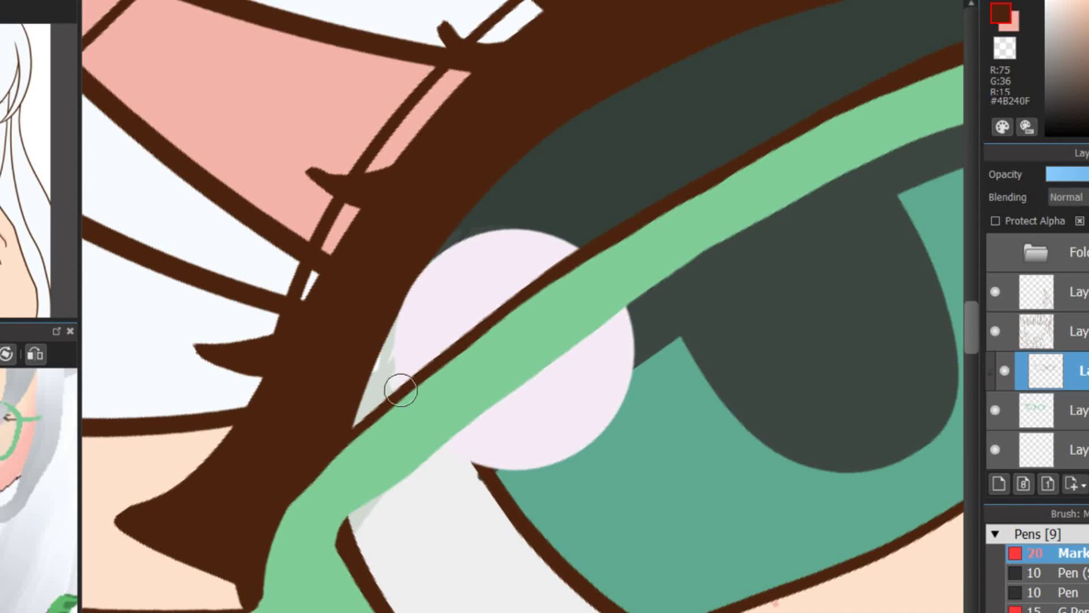
pyautogui.scroll(2, 391, 397)
pyautogui.moveTo(610, 394); pyautogui.dragTo(503, 403)
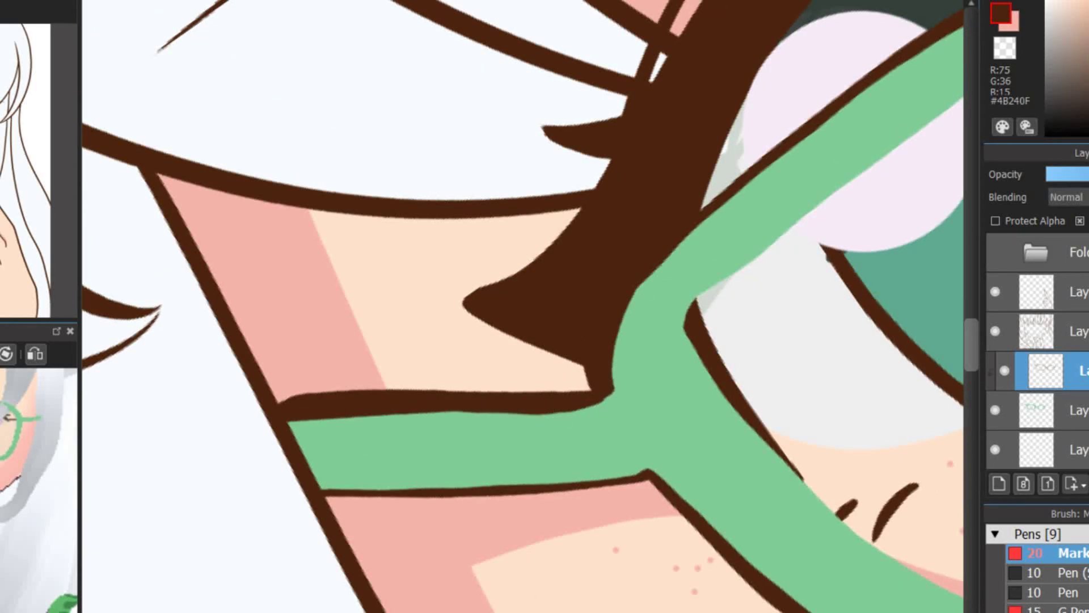
pyautogui.scroll(-3, 531, 306)
pyautogui.scroll(1, 531, 306)
pyautogui.scroll(-3, 694, 492)
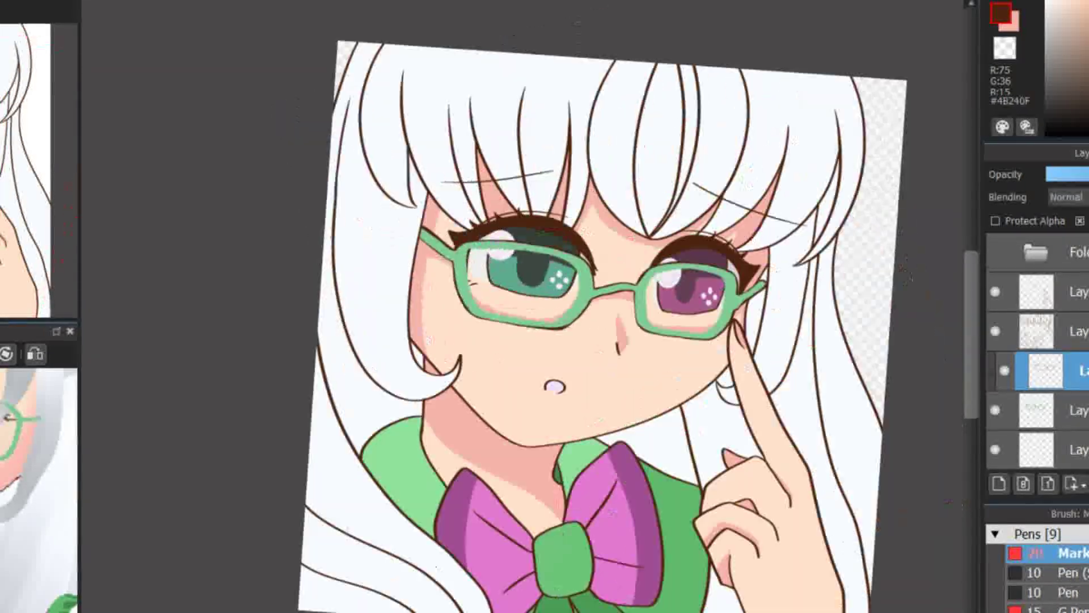
pyautogui.scroll(-2, 1038, 352)
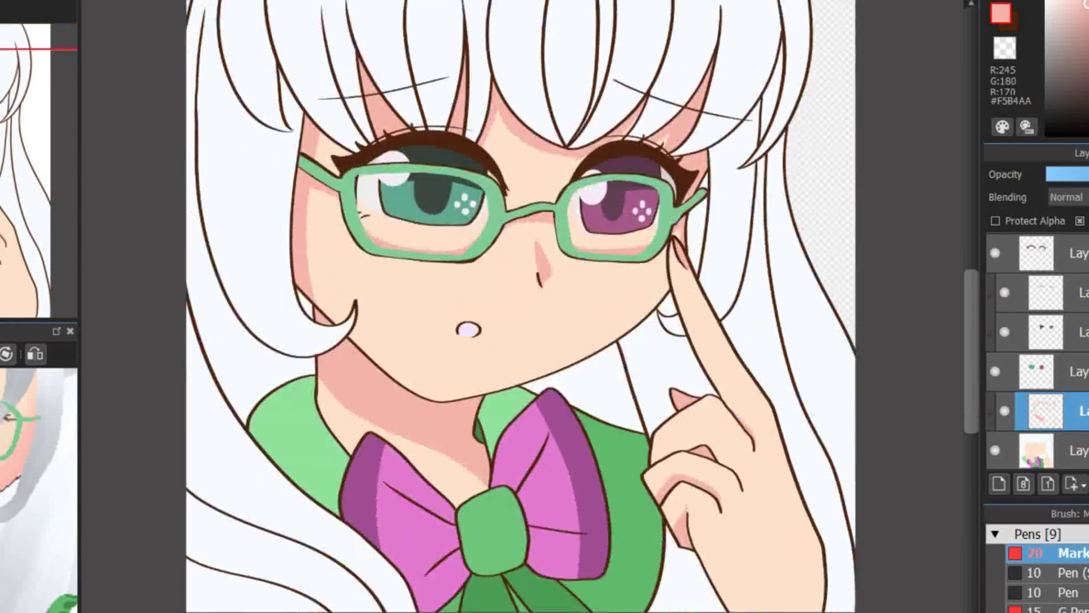
# Step: Shade the upper part of the open mouth with #C8B4E0
pyautogui.scroll(5, 469, 388)
pyautogui.moveTo(357, 477); pyautogui.dragTo(426, 426)
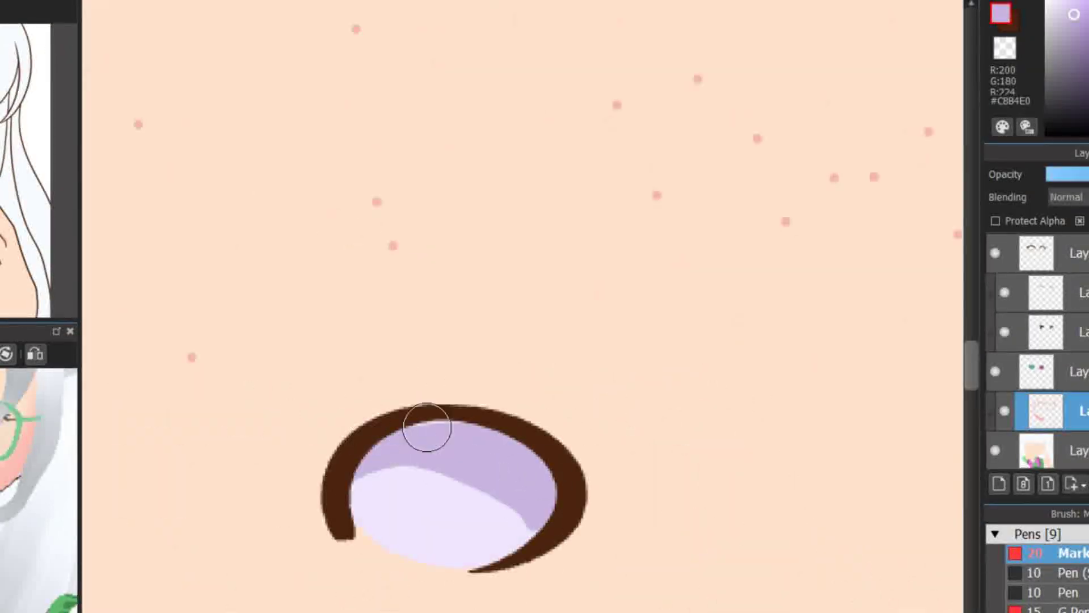
pyautogui.scroll(-5, 482, 371)
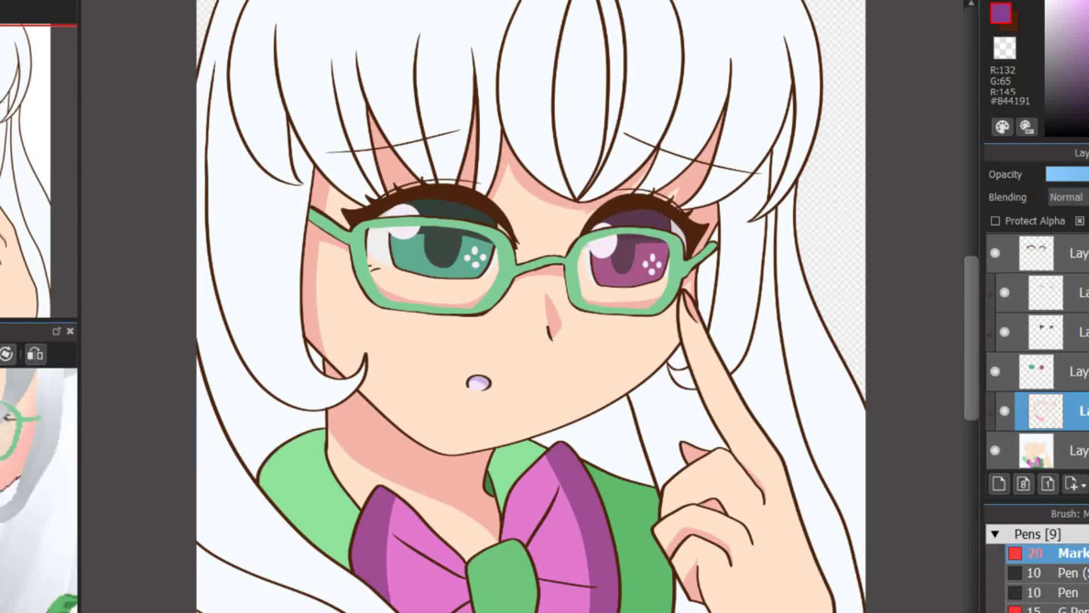
# Step: Shade the upper fold of the left bow loop with #844292, giving the shadow a rounded edge at the fold tip
pyautogui.scroll(5, 456, 324)
pyautogui.scroll(1, 376, 373)
pyautogui.hotkey('ctrl', 'z')
pyautogui.click(461, 301)
pyautogui.moveTo(461, 301); pyautogui.dragTo(501, 330)
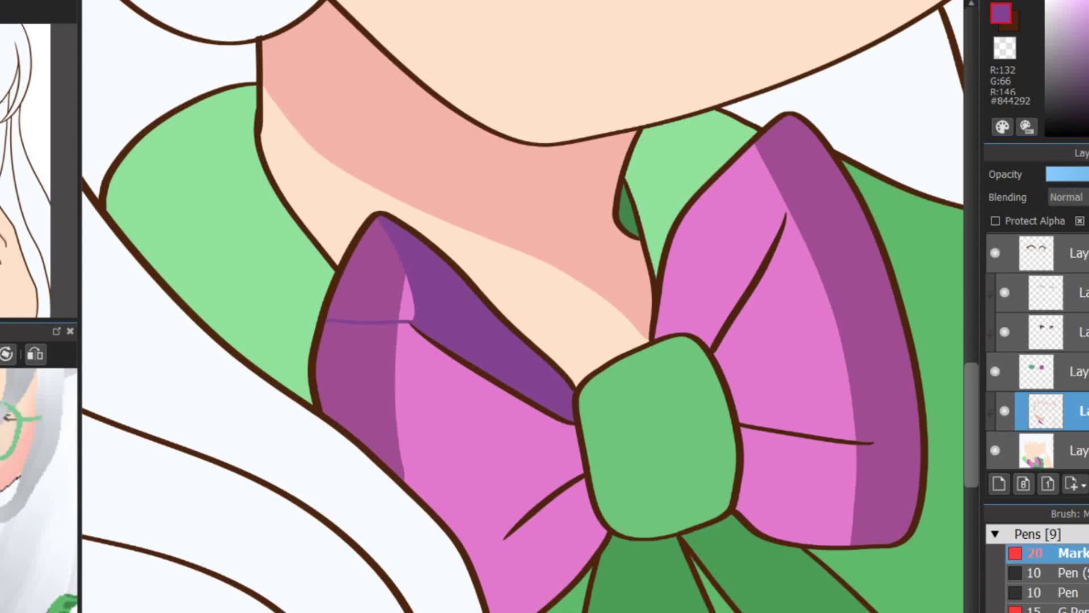
pyautogui.scroll(1, 397, 284)
pyautogui.moveTo(391, 232); pyautogui.dragTo(405, 318)
pyautogui.click(409, 267)
pyautogui.scroll(1, 397, 255)
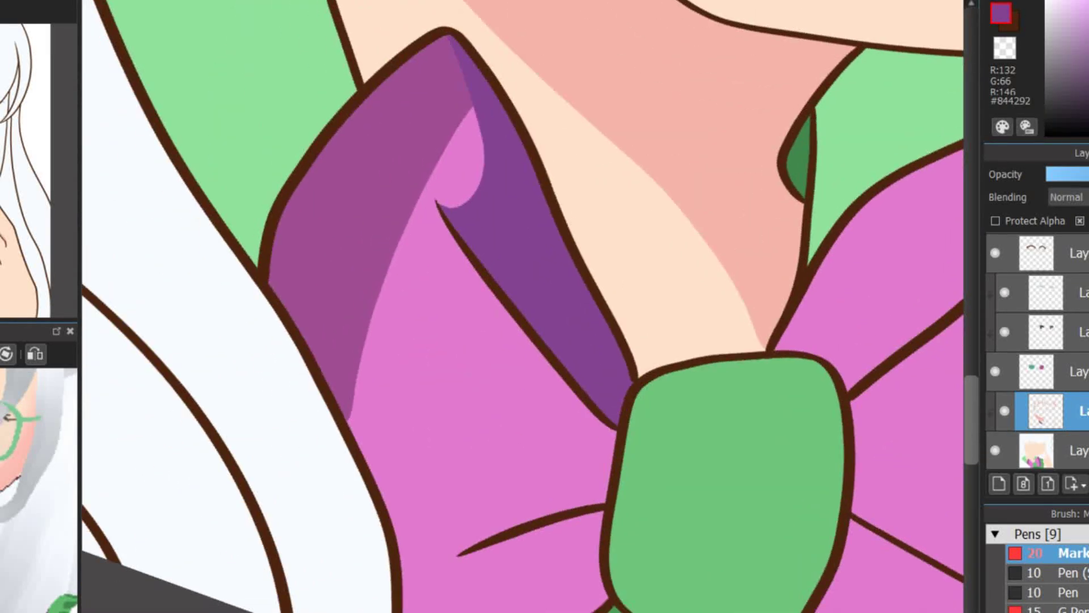
# Step: Shade the lower fold of the left bow loop with #844292, leaving a rounded pink patch beside the hair
pyautogui.scroll(4, 513, 549)
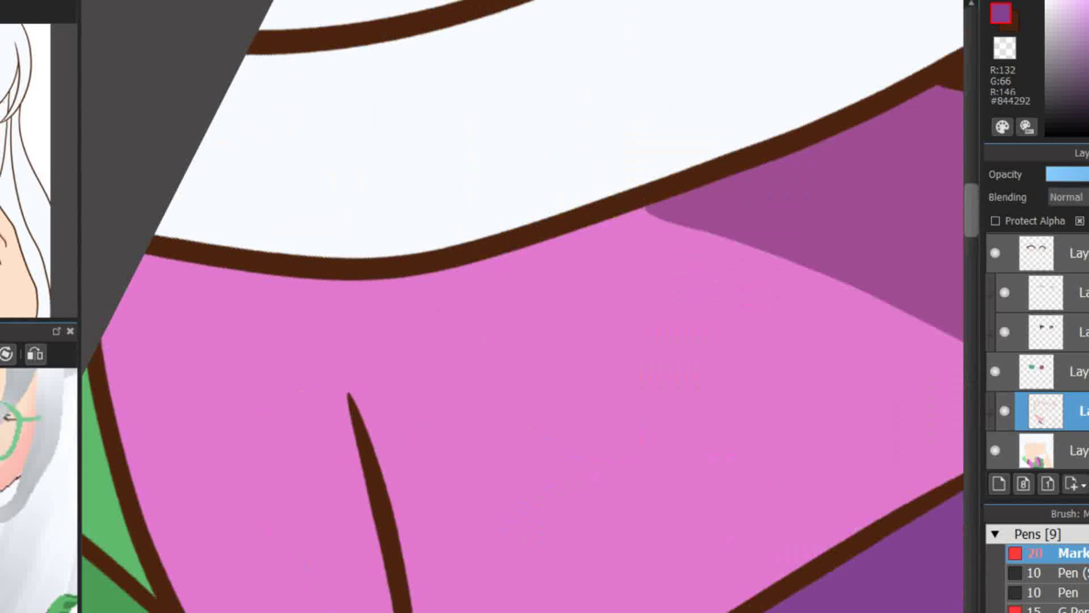
pyautogui.moveTo(326, 286); pyautogui.dragTo(105, 304)
pyautogui.scroll(-3, 105, 304)
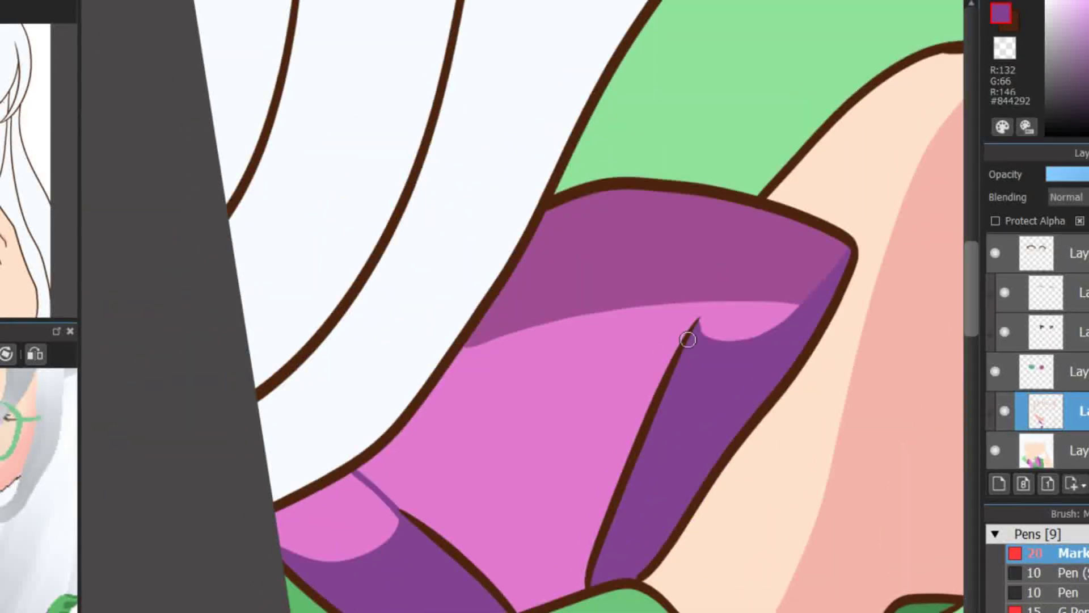
# Step: Refine the curved shadow edges at the tips of both folds on the left bow loop
pyautogui.moveTo(688, 340); pyautogui.dragTo(360, 441)
pyautogui.hotkey('ctrl', 'z')
pyautogui.scroll(2, 547, 538)
pyautogui.scroll(-3, 651, 311)
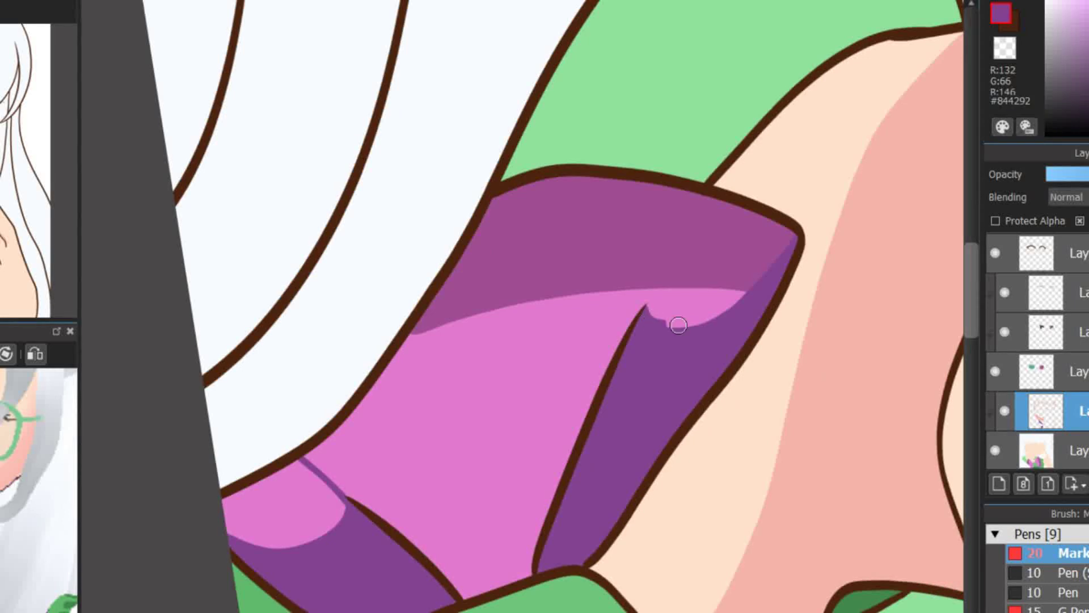
pyautogui.scroll(2, 556, 501)
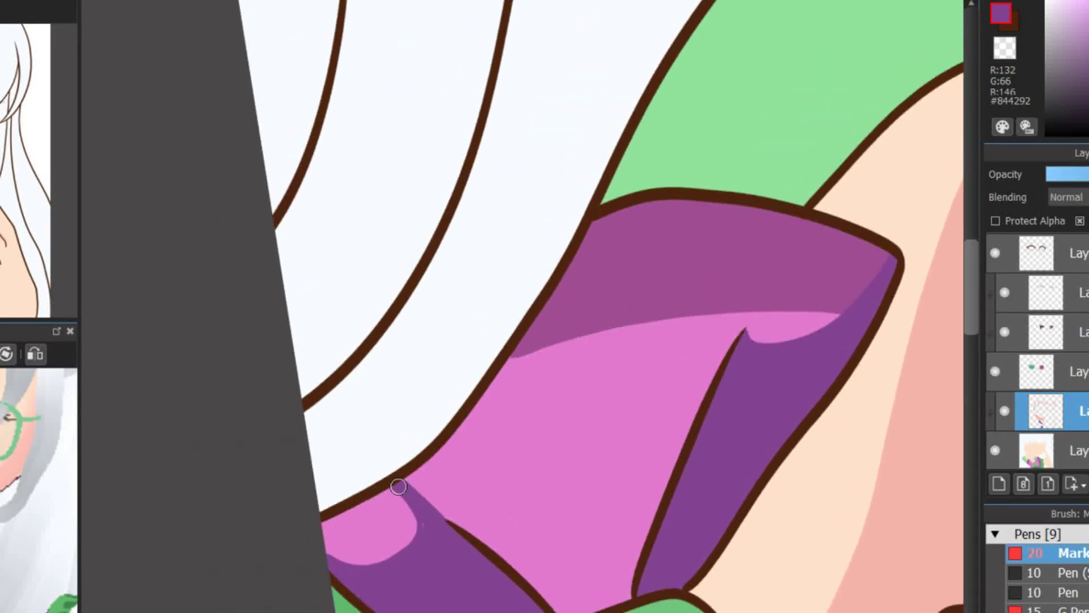
pyautogui.scroll(-1, 403, 543)
pyautogui.scroll(1, 740, 306)
pyautogui.scroll(-1, 680, 369)
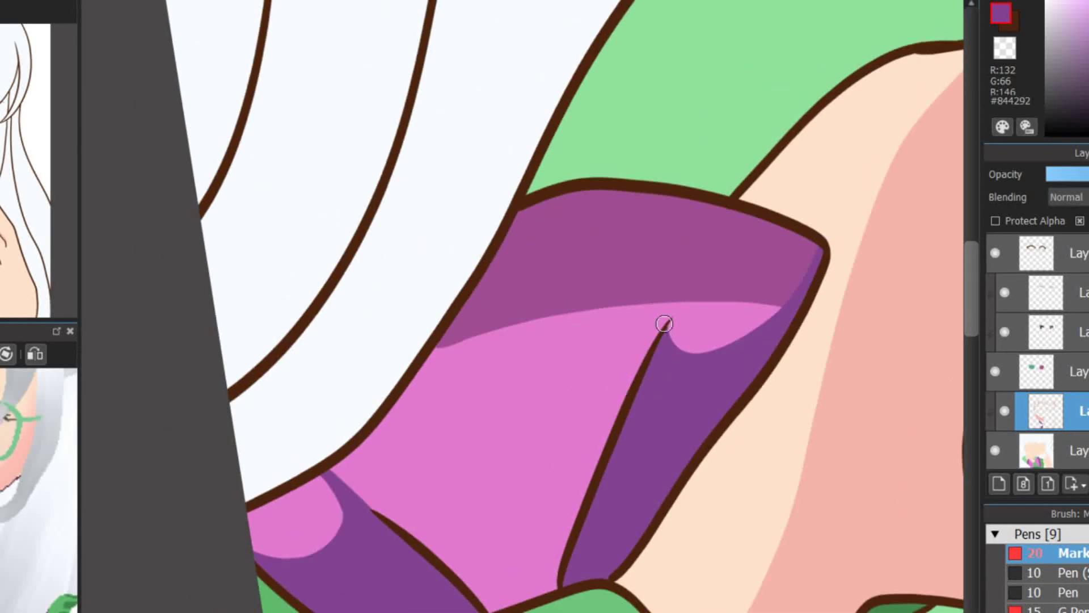
# Step: Shade the upper and lower folds of the right bow loop with #844292, keeping rounded pink patches near the tips
pyautogui.scroll(2, 603, 443)
pyautogui.scroll(2, 603, 442)
pyautogui.scroll(-1, 455, 145)
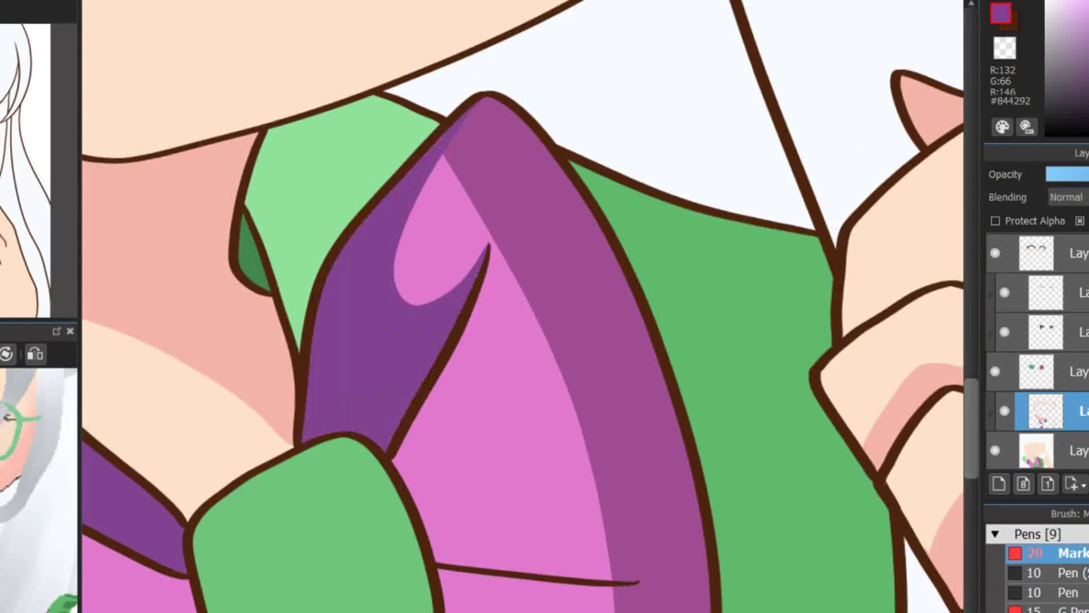
pyautogui.moveTo(455, 146); pyautogui.dragTo(437, 231)
pyautogui.scroll(-1, 437, 231)
pyautogui.moveTo(547, 401)
pyautogui.mouseDown()
pyautogui.moveTo(644, 516)
pyautogui.moveTo(592, 440)
pyautogui.mouseUp()
pyautogui.scroll(1, 592, 440)
pyautogui.scroll(-1, 593, 439)
# Step: Shade the upper and lower edges of the green bow knot with #42944E
pyautogui.keyDown('alt'); pyautogui.click(510, 567); pyautogui.keyUp('alt')
pyautogui.moveTo(408, 448); pyautogui.dragTo(585, 511)
pyautogui.scroll(1, 584, 511)
pyautogui.moveTo(436, 493); pyautogui.dragTo(580, 528)
pyautogui.scroll(1, 580, 528)
pyautogui.moveTo(364, 420)
pyautogui.mouseDown()
pyautogui.moveTo(570, 368)
pyautogui.moveTo(449, 395)
pyautogui.mouseUp()
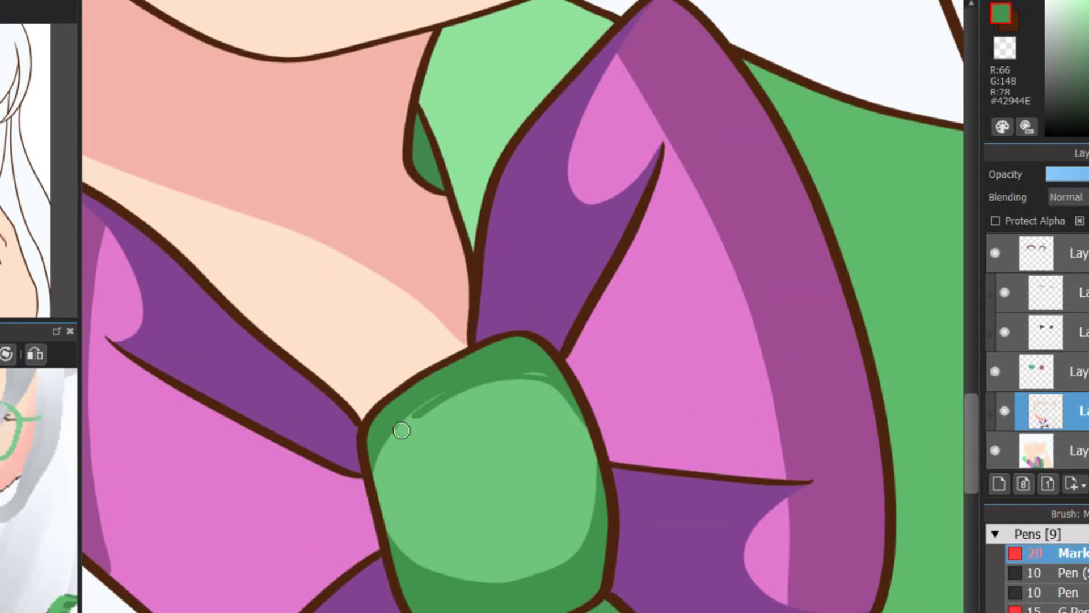
# Step: Shade the green ribbon tails below the bow knot with #30823C
pyautogui.scroll(-1, 450, 395)
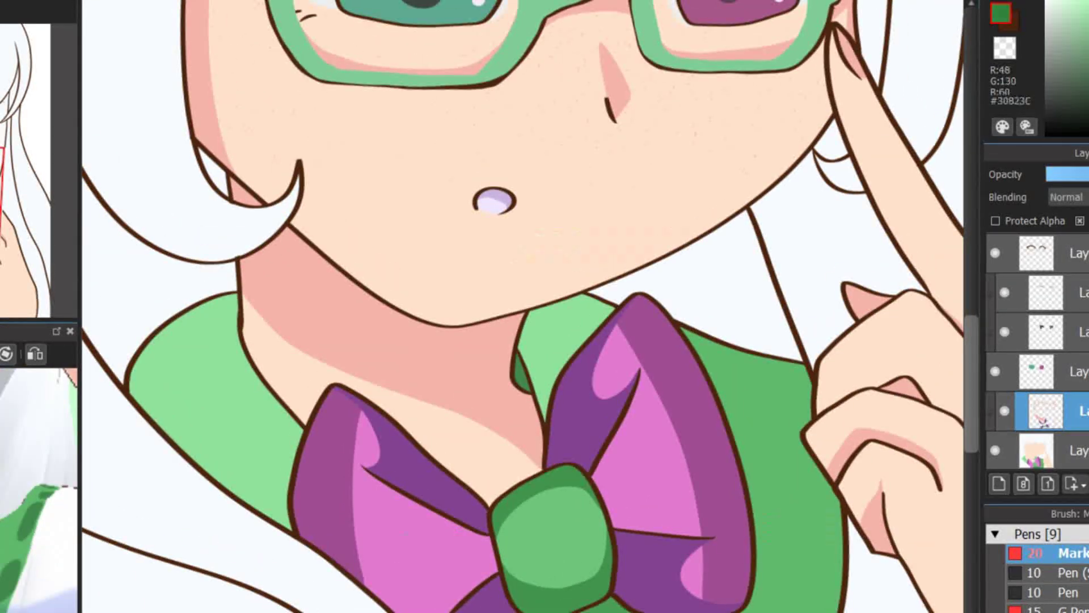
pyautogui.scroll(1, 507, 442)
pyautogui.scroll(-1, 506, 442)
pyautogui.scroll(1, 243, 437)
pyautogui.scroll(1, 243, 361)
# Step: Shade both sides of the light green collar with #4EA06B, leaving a rounded light area on the left side
pyautogui.keyDown('alt'); pyautogui.click(243, 360); pyautogui.keyUp('alt')
pyautogui.moveTo(235, 392); pyautogui.dragTo(306, 528)
pyautogui.moveTo(624, 369); pyautogui.dragTo(290, 369)
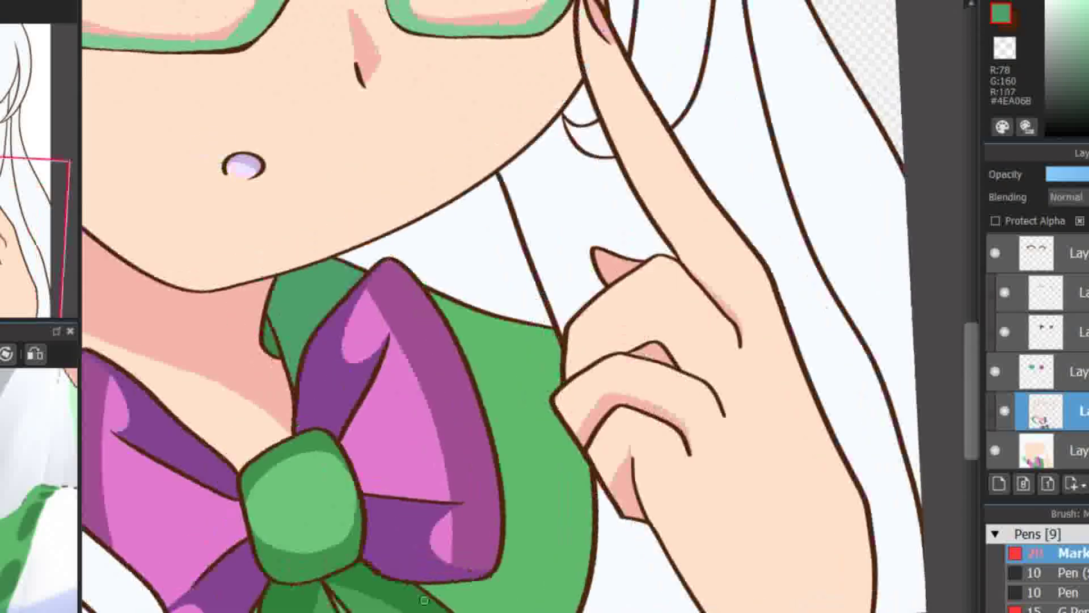
# Step: Shade the green clothing between the bow and the raised hand with a darker green
pyautogui.keyDown('alt'); pyautogui.click(476, 380); pyautogui.keyUp('alt')
pyautogui.scroll(-1, 477, 380)
pyautogui.moveTo(476, 379); pyautogui.dragTo(959, 343)
# Step: Shade the hair behind the chin with #DADCE1, and try the same colour over the left side hair
pyautogui.keyDown('alt'); pyautogui.click(284, 539); pyautogui.keyUp('alt')
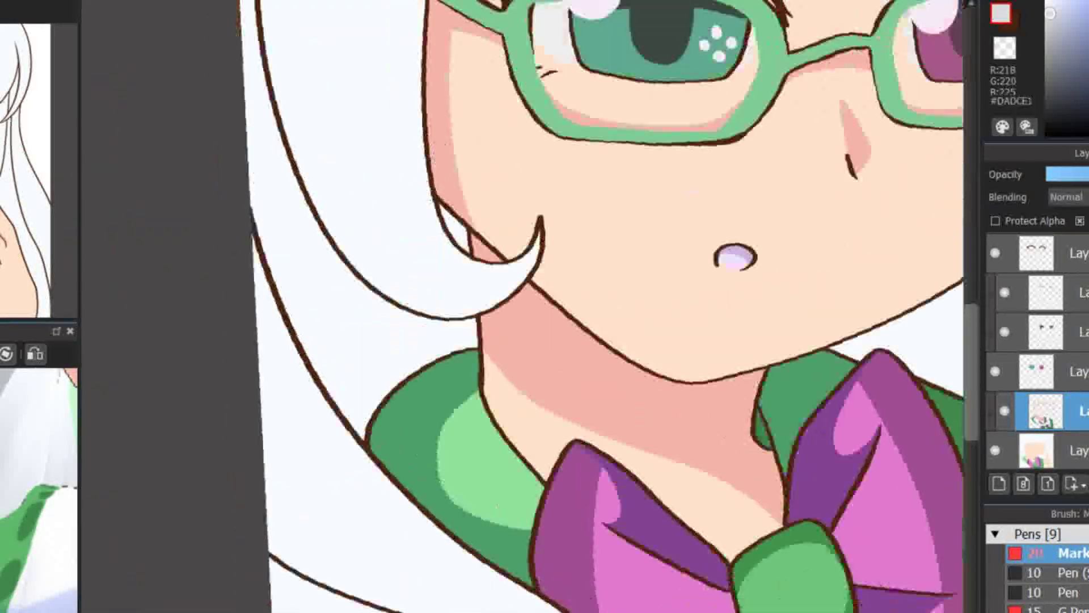
pyautogui.scroll(1, 283, 538)
pyautogui.scroll(-1, 531, 307)
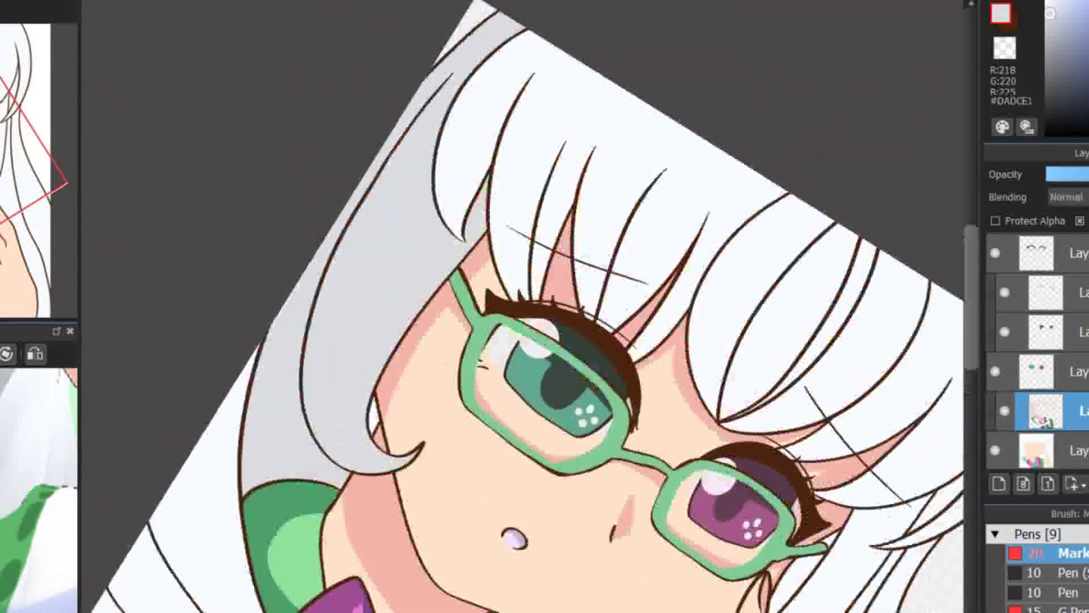
pyautogui.scroll(1, 531, 306)
pyautogui.scroll(-2, 531, 306)
pyautogui.scroll(2, 299, 249)
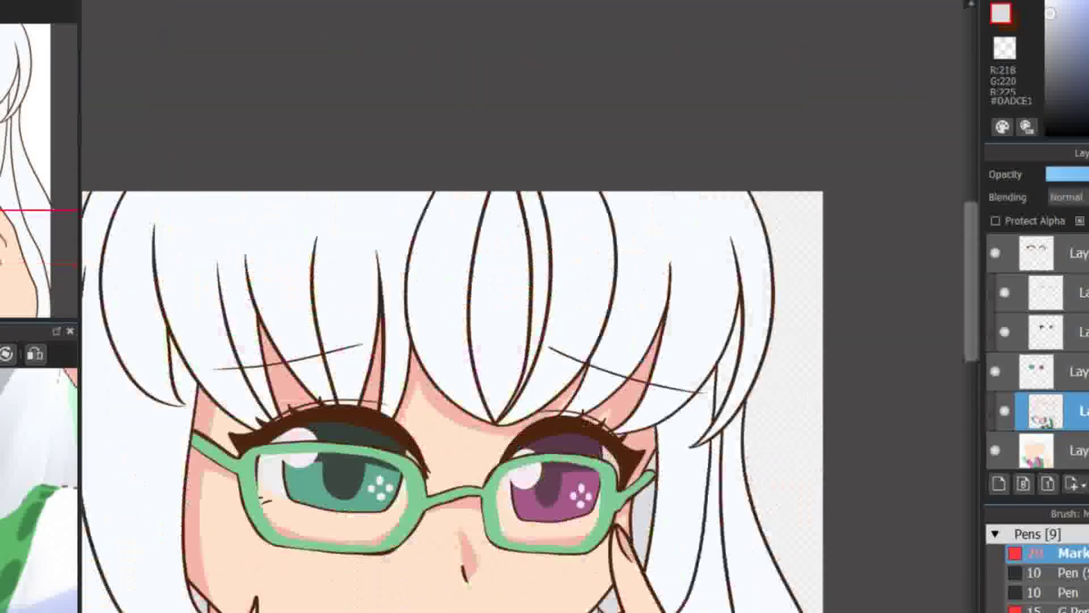
# Step: Paint scalloped #DADCE1 shadow bands across the crown and the lower bangs, leaving an unshaded highlight band between them
pyautogui.moveTo(233, 175); pyautogui.dragTo(299, 249)
pyautogui.moveTo(775, 265)
pyautogui.mouseDown()
pyautogui.moveTo(680, 187)
pyautogui.moveTo(240, 169)
pyautogui.mouseUp()
pyautogui.moveTo(185, 297); pyautogui.dragTo(160, 230)
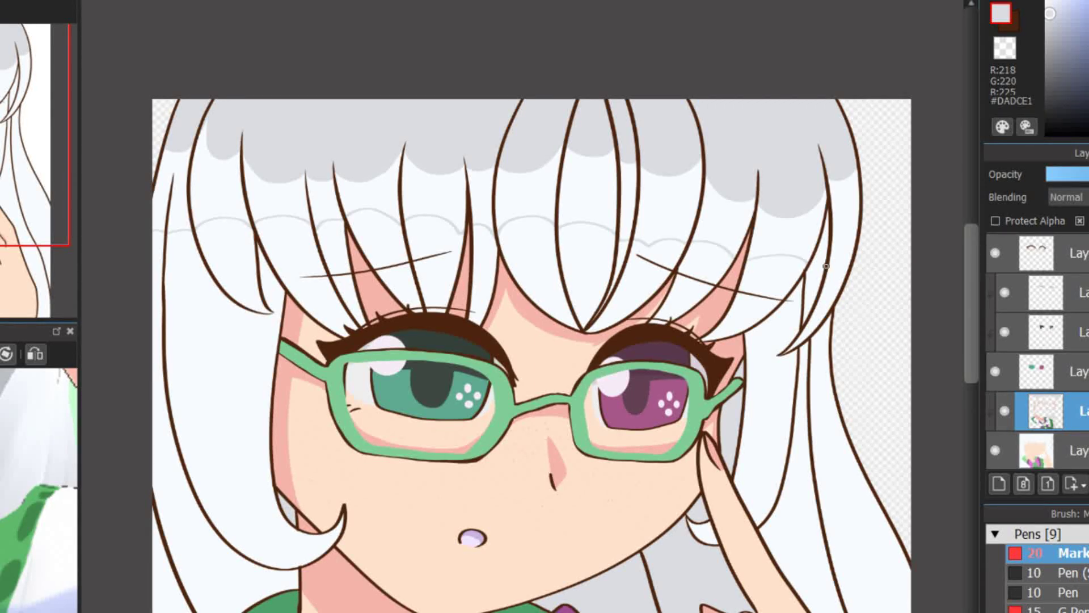
pyautogui.moveTo(800, 284)
pyautogui.mouseDown()
pyautogui.moveTo(499, 238)
pyautogui.moveTo(198, 238)
pyautogui.mouseUp()
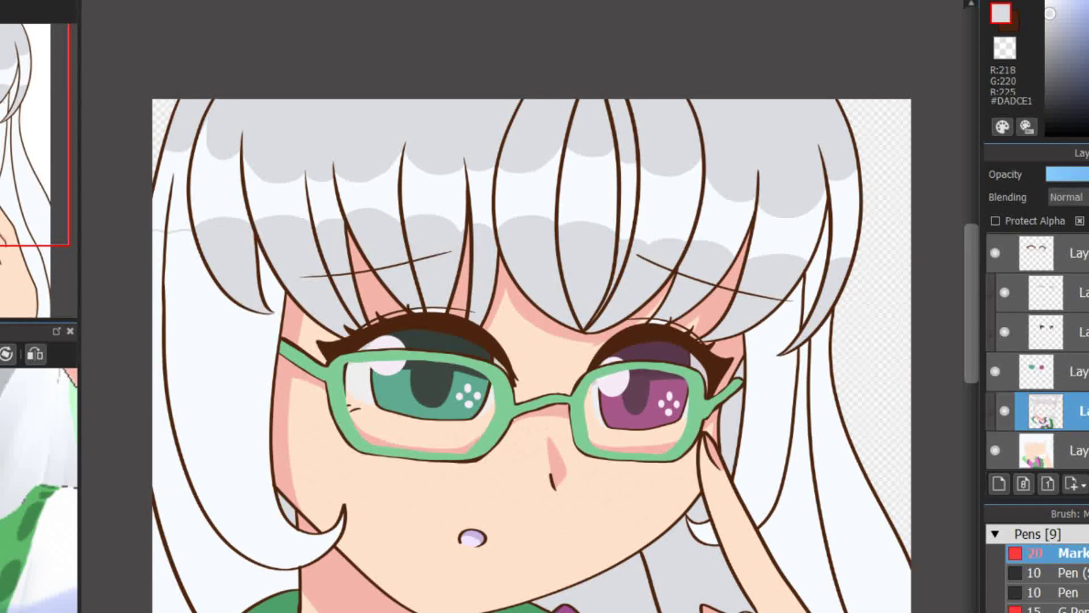
# Step: Add scalloped #DADCE1 shadow bands to the upper and lower parts of the side locks framing the face
pyautogui.moveTo(237, 353)
pyautogui.mouseDown()
pyautogui.moveTo(210, 346)
pyautogui.moveTo(497, 369)
pyautogui.moveTo(533, 252)
pyautogui.moveTo(256, 375)
pyautogui.mouseUp()
pyautogui.moveTo(347, 388); pyautogui.dragTo(371, 431)
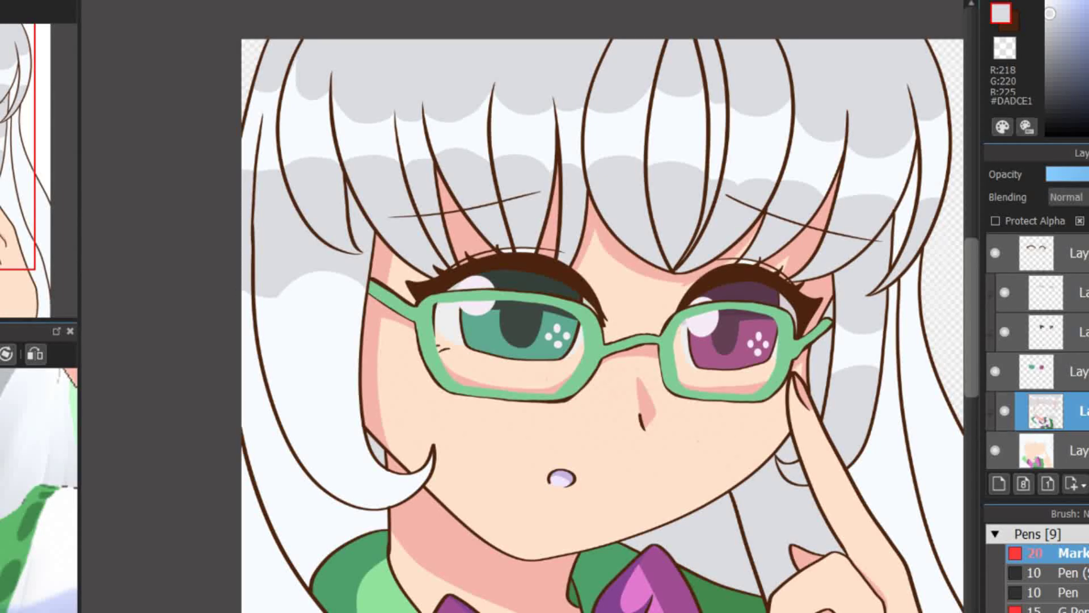
pyautogui.scroll(-1, 278, 318)
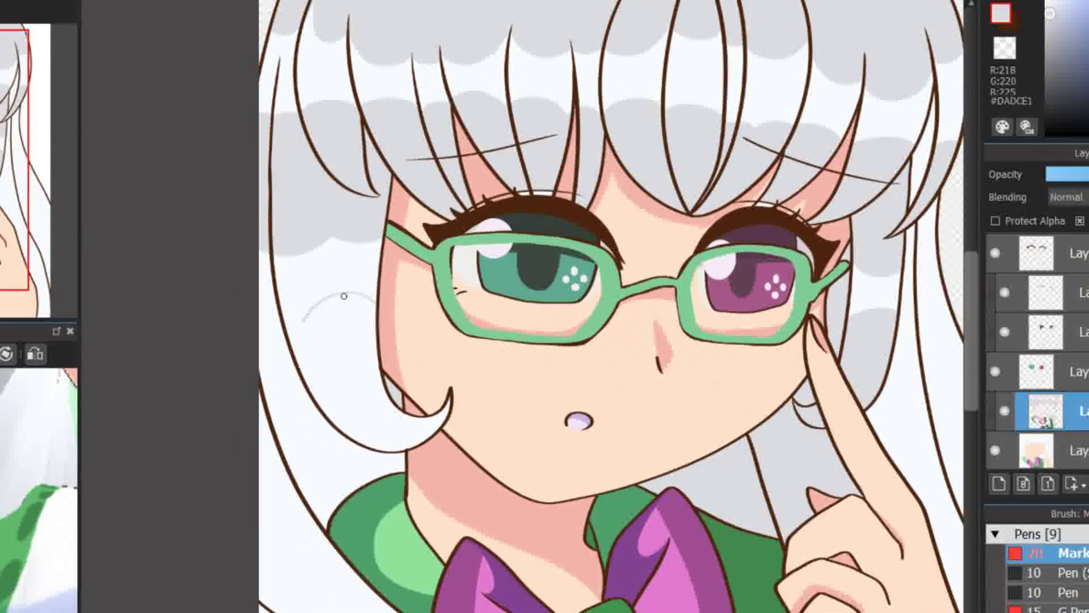
pyautogui.hscroll(3, 278, 318)
pyautogui.hscroll(-3, 530, 306)
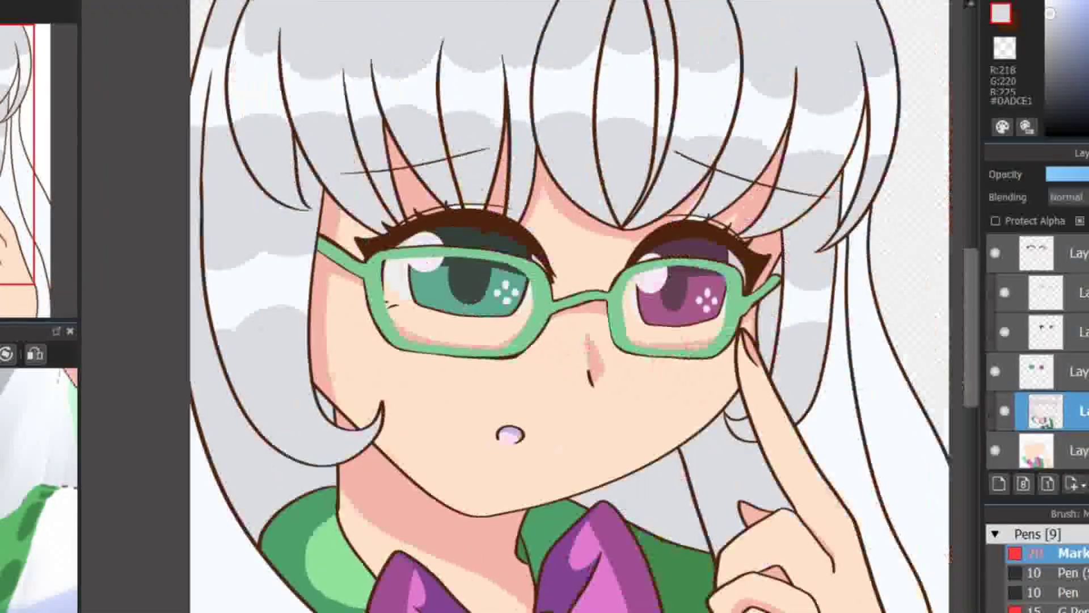
# Step: Darken the hair behind the neck with #ADAEAF and shade the back strand beside the raised finger
pyautogui.scroll(-1, 530, 307)
pyautogui.hscroll(3, 530, 306)
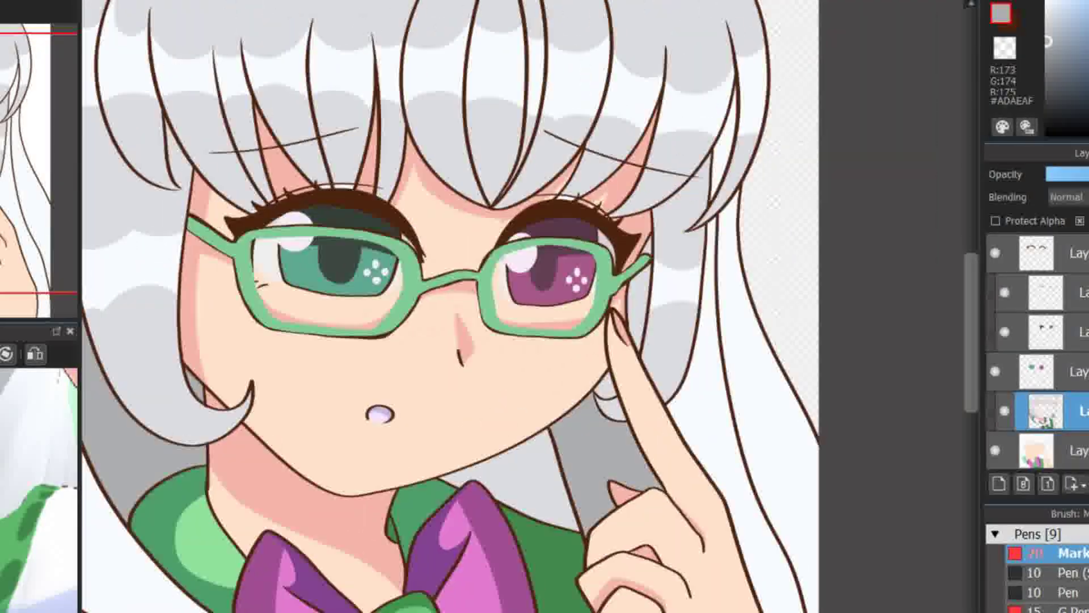
pyautogui.scroll(-1, 530, 306)
pyautogui.hscroll(2, 233, 571)
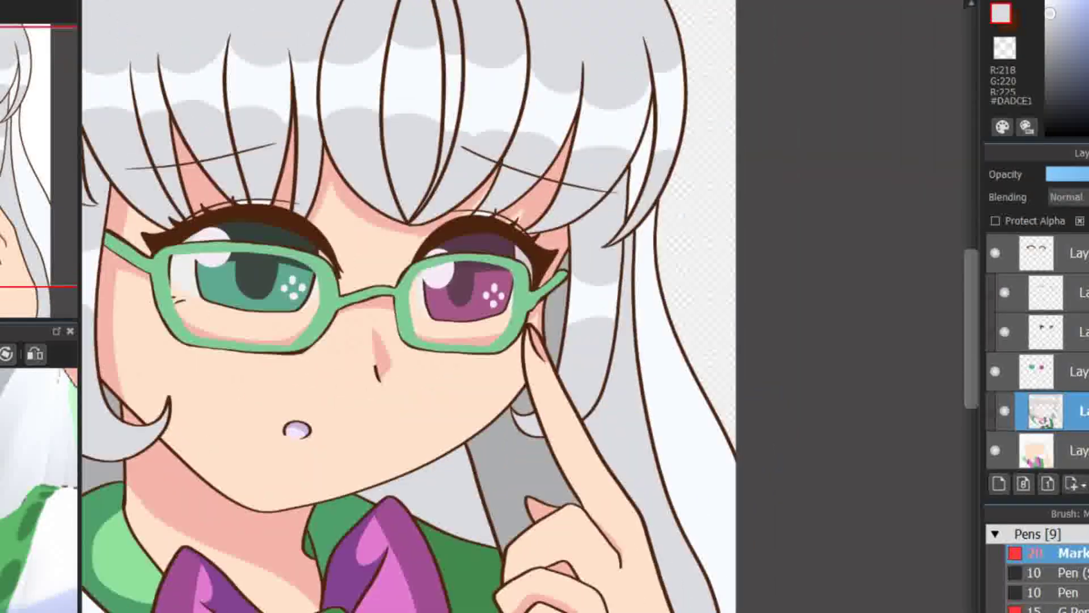
# Step: Shade the back hair and the locks over the shoulder with #C8C8C8, leaving rounded highlights
pyautogui.hscroll(-5, 233, 571)
pyautogui.scroll(-2, 233, 571)
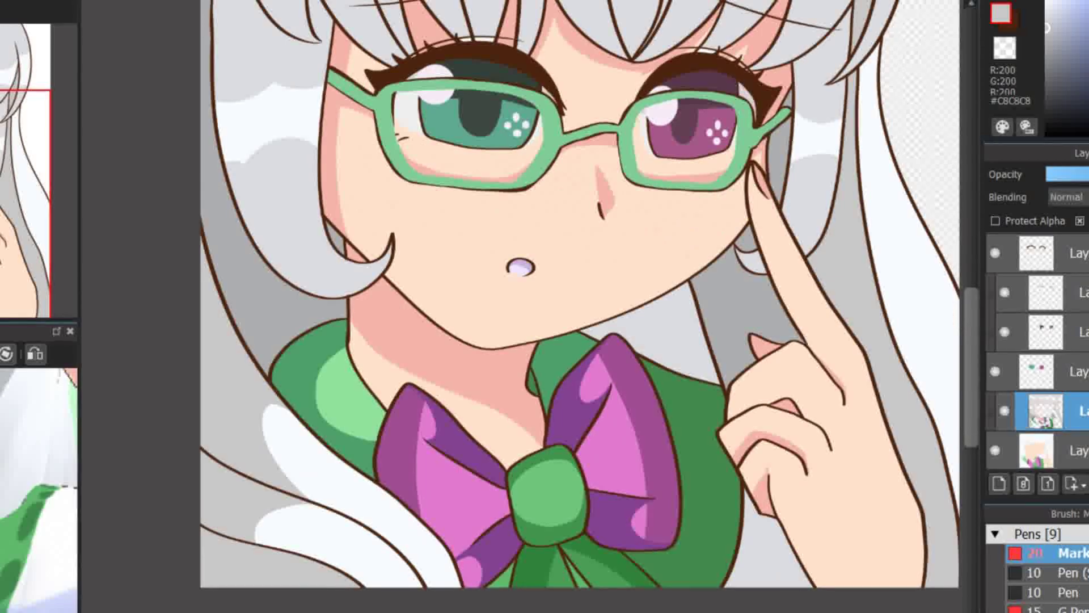
pyautogui.scroll(1, 544, 447)
pyautogui.hscroll(5, 543, 448)
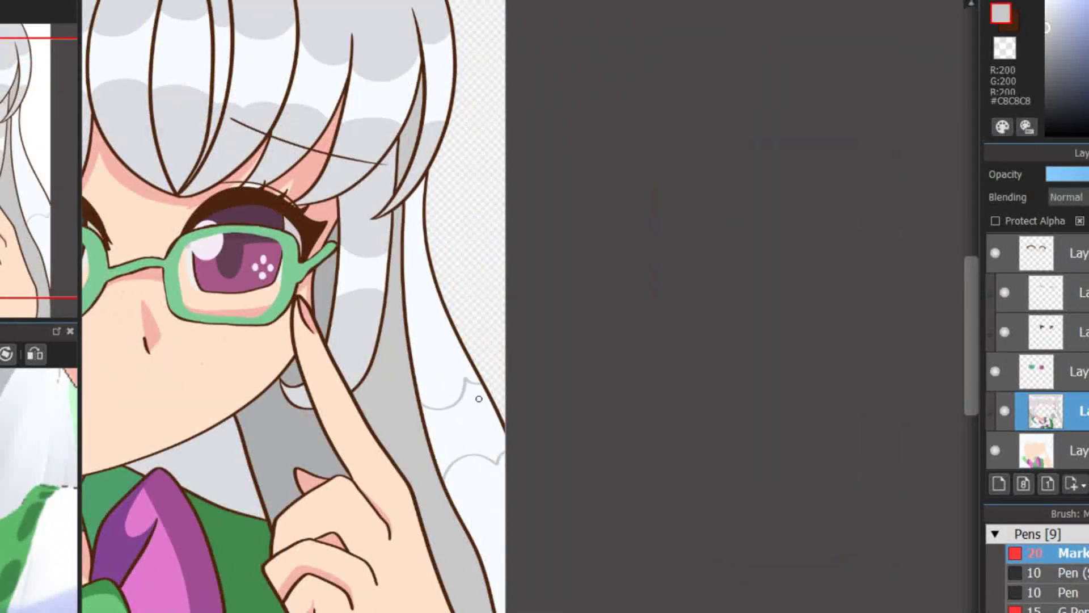
# Step: Deepen the outer back hair with #B4B4B4, keeping a scalloped highlight on the right strand
pyautogui.hscroll(-5, 479, 399)
pyautogui.scroll(2, 479, 398)
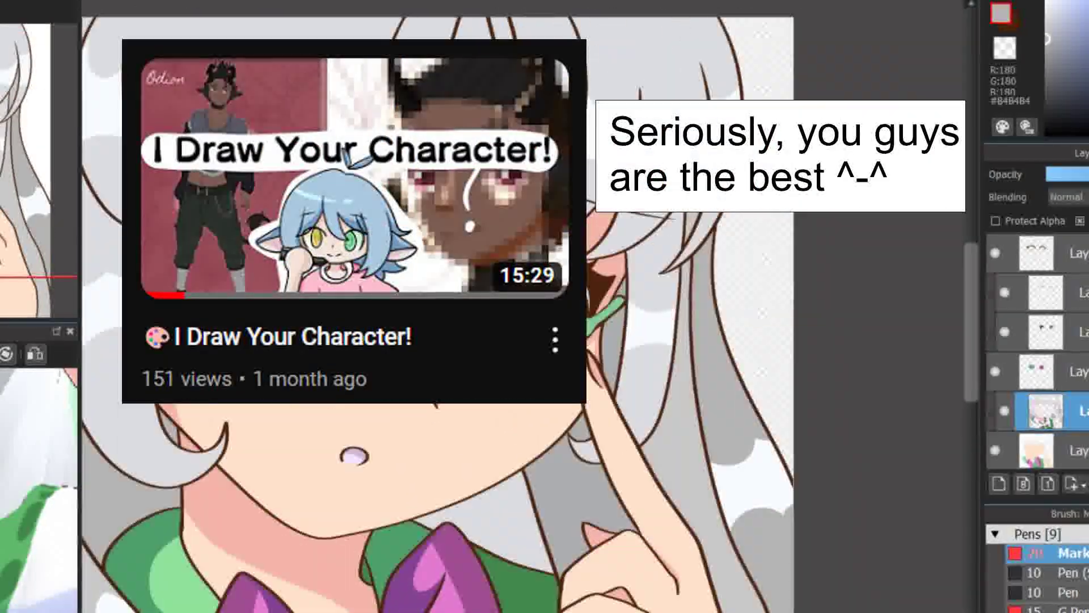
pyautogui.scroll(-1, 453, 306)
pyautogui.scroll(-1, 453, 307)
pyautogui.scroll(3, 454, 307)
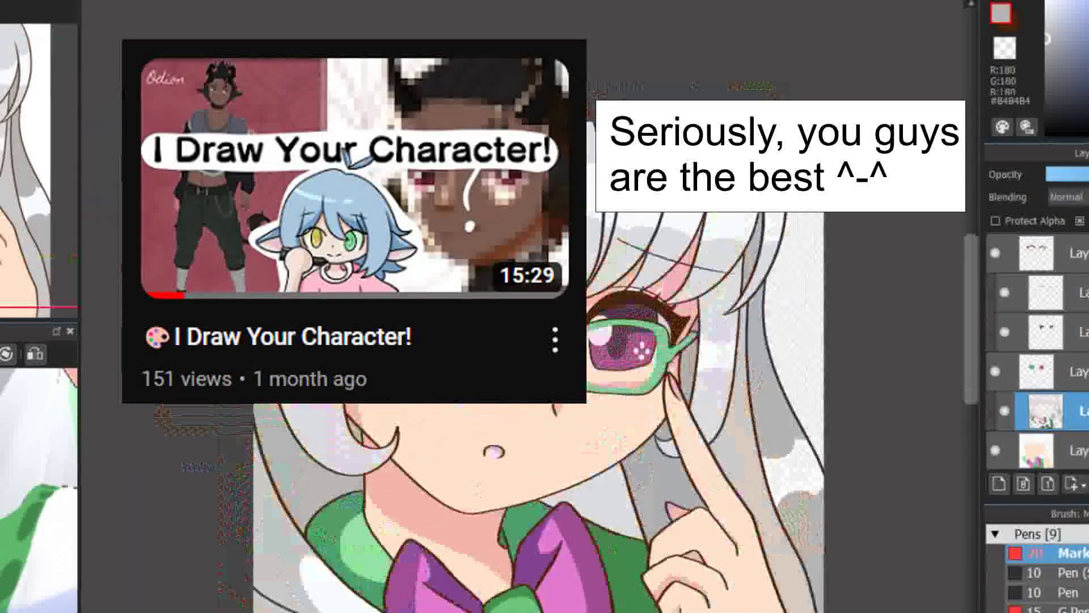
pyautogui.scroll(-2, 454, 306)
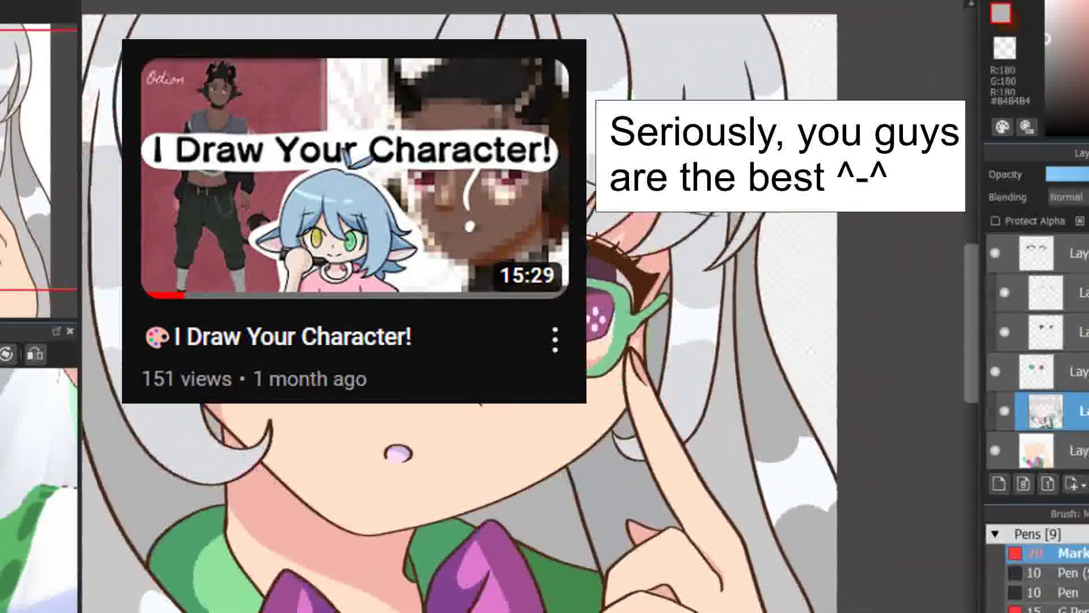
# Step: Extend the hair highlight upward into the crown shadow with scalloped edges in #F7FCFF
pyautogui.scroll(2, 454, 306)
pyautogui.scroll(-1, 454, 307)
pyautogui.scroll(1, 454, 307)
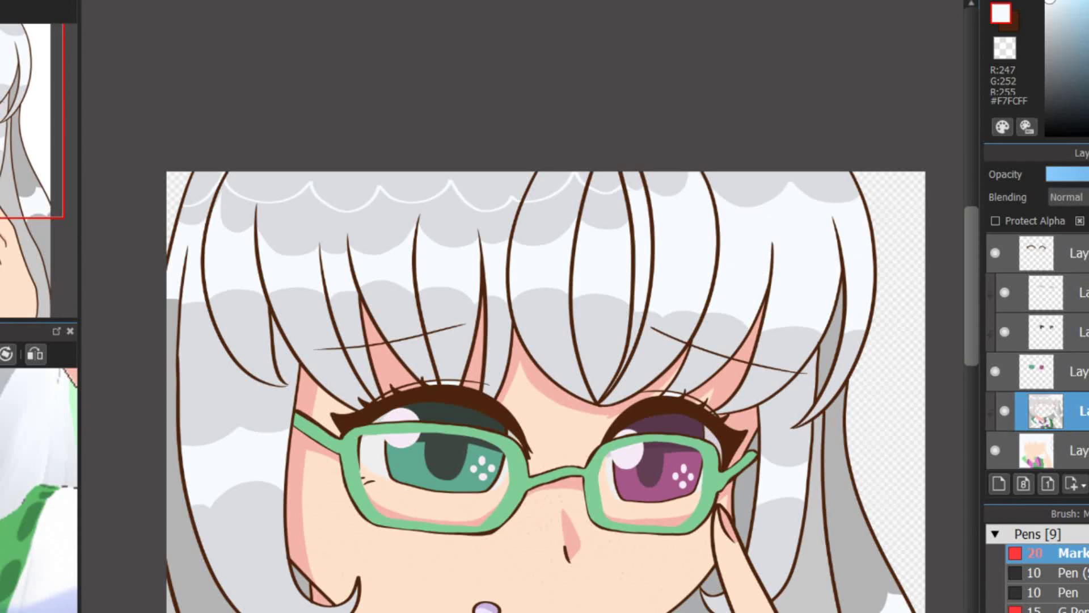
pyautogui.scroll(-1, 247, 234)
pyautogui.scroll(1, 247, 235)
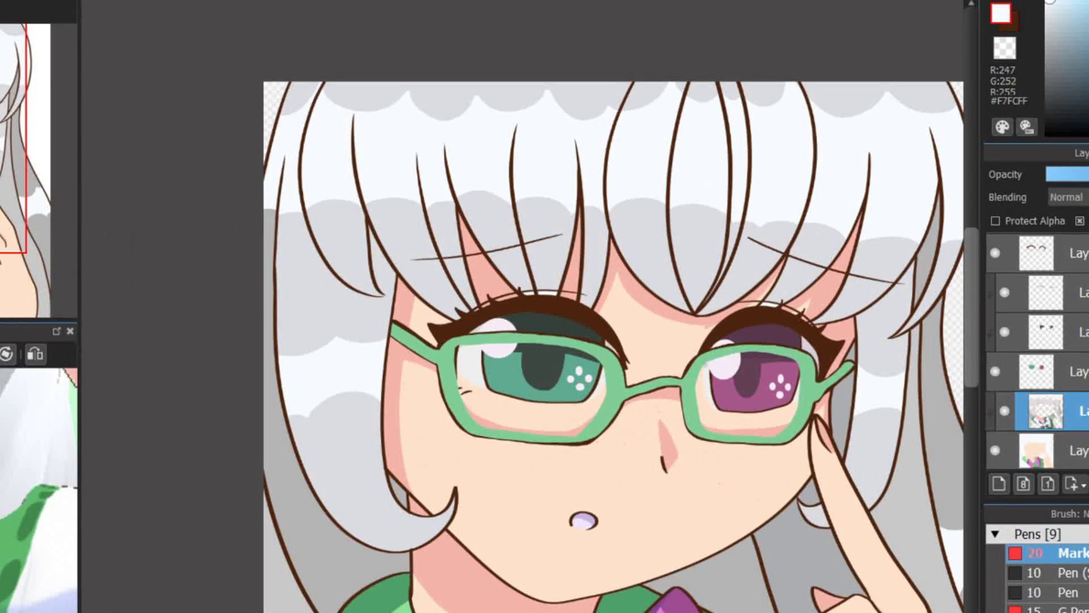
# Step: Extend the highlight downward across the bangs in #F7FCFF, narrowing the lower shadow band
pyautogui.moveTo(325, 260); pyautogui.dragTo(252, 273)
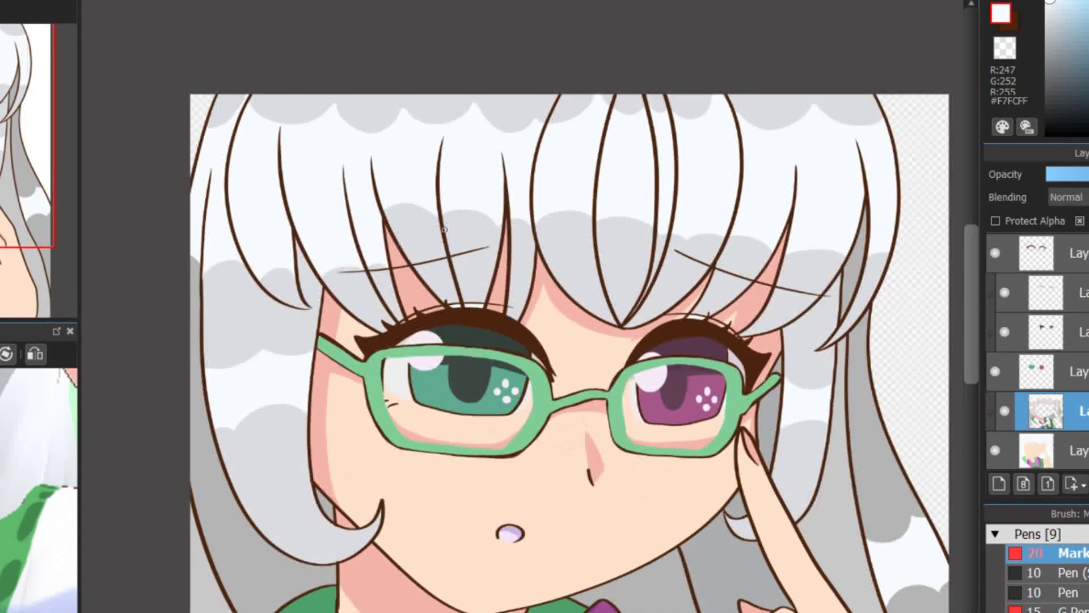
pyautogui.moveTo(499, 260); pyautogui.dragTo(409, 266)
pyautogui.moveTo(560, 289); pyautogui.dragTo(502, 210)
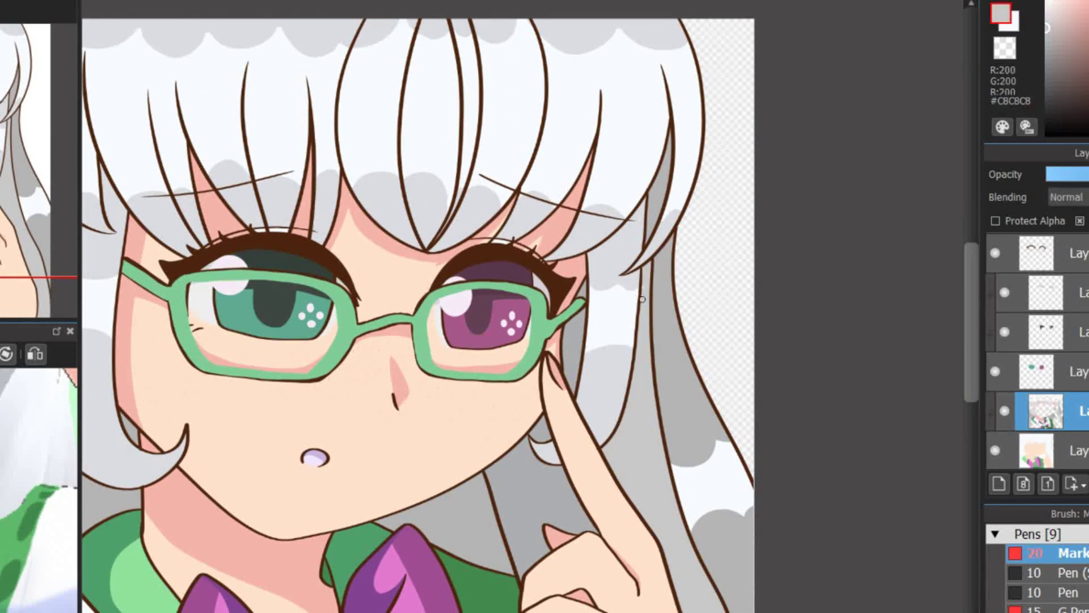
# Step: Widen the highlight on the left side lock with #F7FCFF and shade the back hair beside it with #B4B4B4
pyautogui.hotkey('ctrl', '+')
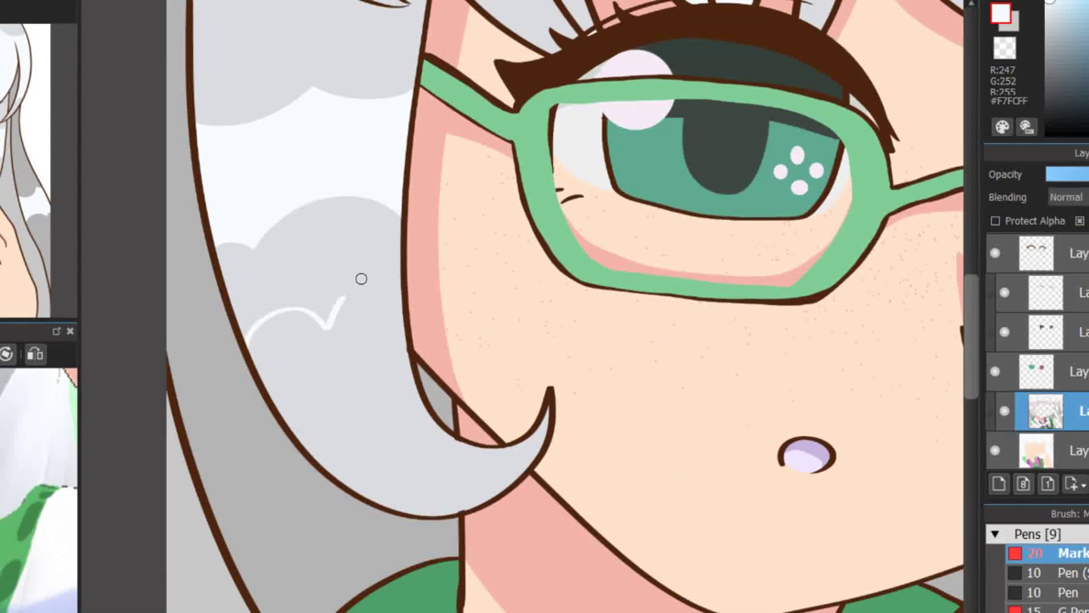
pyautogui.moveTo(330, 329); pyautogui.dragTo(415, 578)
pyautogui.keyDown('alt'); pyautogui.click(357, 327); pyautogui.keyUp('alt')
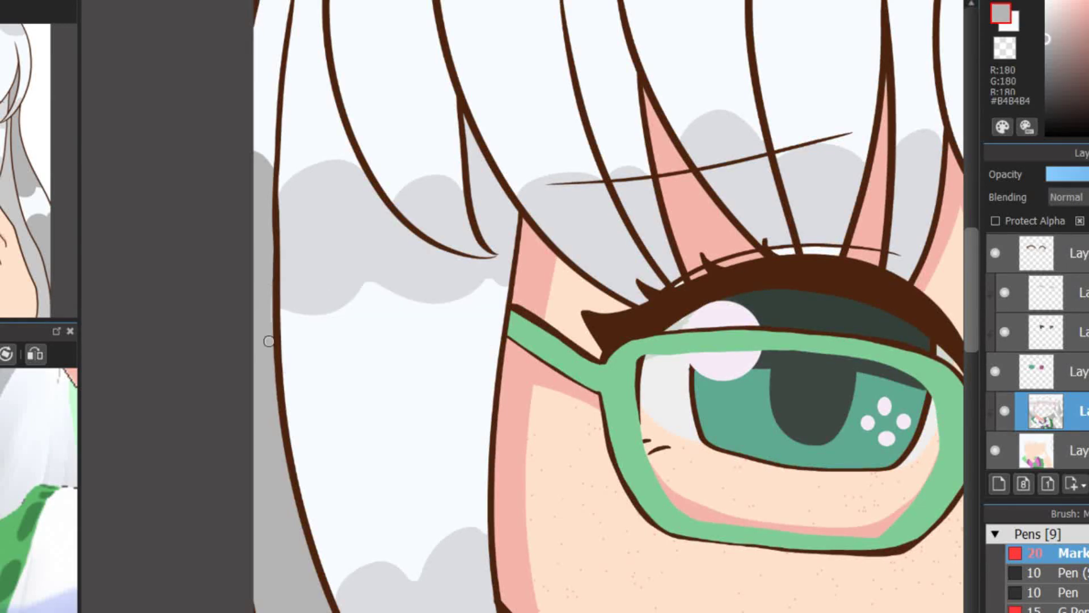
pyautogui.hotkey('ctrl', '-')
pyautogui.moveTo(587, 163); pyautogui.dragTo(389, 270)
# Step: Paint brighter #FFFFFF highlights within the light band across the bangs
pyautogui.keyDown('alt'); pyautogui.click(388, 270); pyautogui.keyUp('alt')
pyautogui.keyDown('alt'); pyautogui.click(218, 268); pyautogui.keyUp('alt')
pyautogui.hotkey('ctrl', '+')
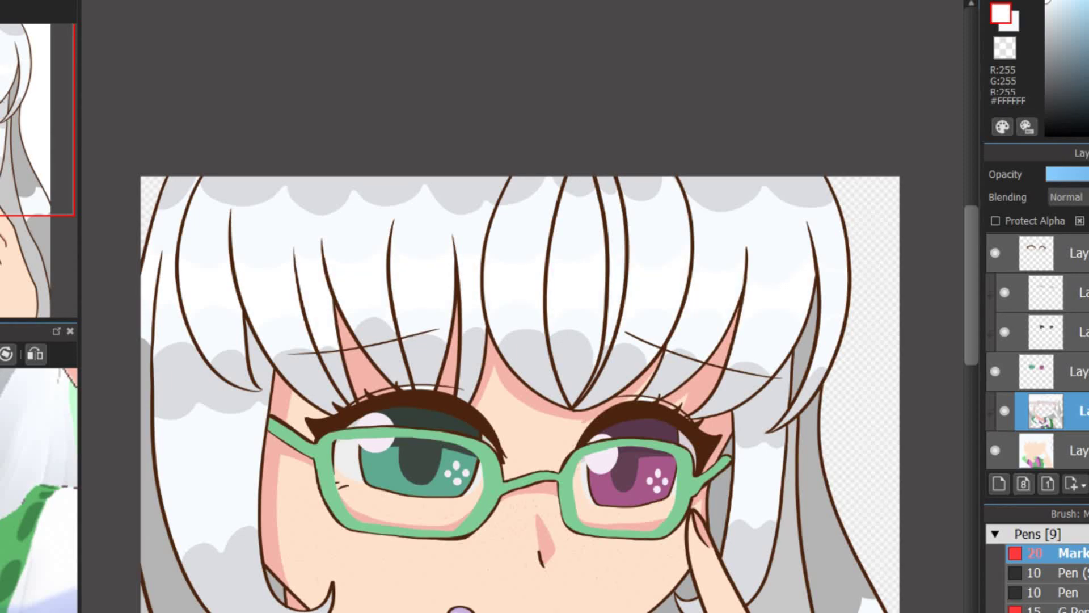
# Step: Paint a scalloped #E1E5F1 transition band between the highlight and the lower shadow across the bangs
pyautogui.hotkey('ctrl', '-')
pyautogui.hotkey('ctrl', '+')
pyautogui.hotkey('ctrl', '+')
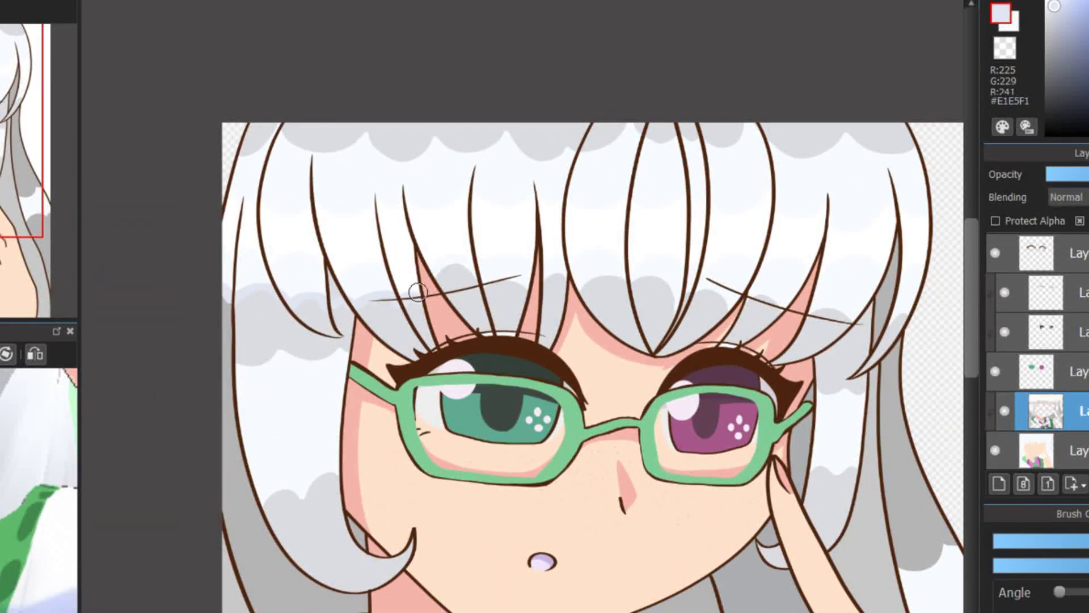
pyautogui.hotkey('ctrl', '+')
pyautogui.hotkey('ctrl', '+')
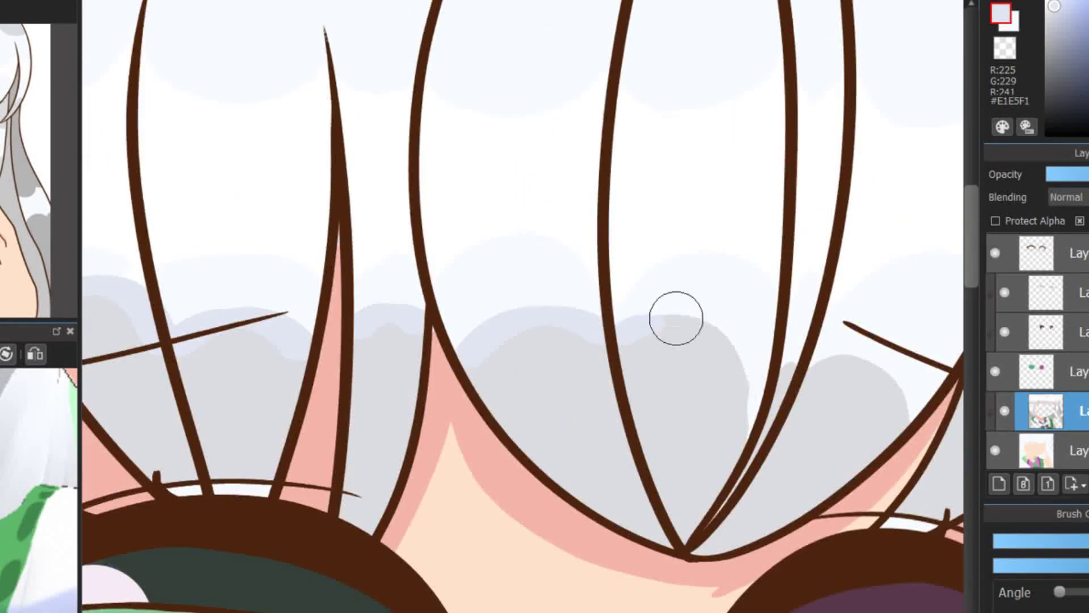
pyautogui.hotkey('ctrl', '-')
pyautogui.hotkey('ctrl', '+')
pyautogui.hscroll(2, 614, 360)
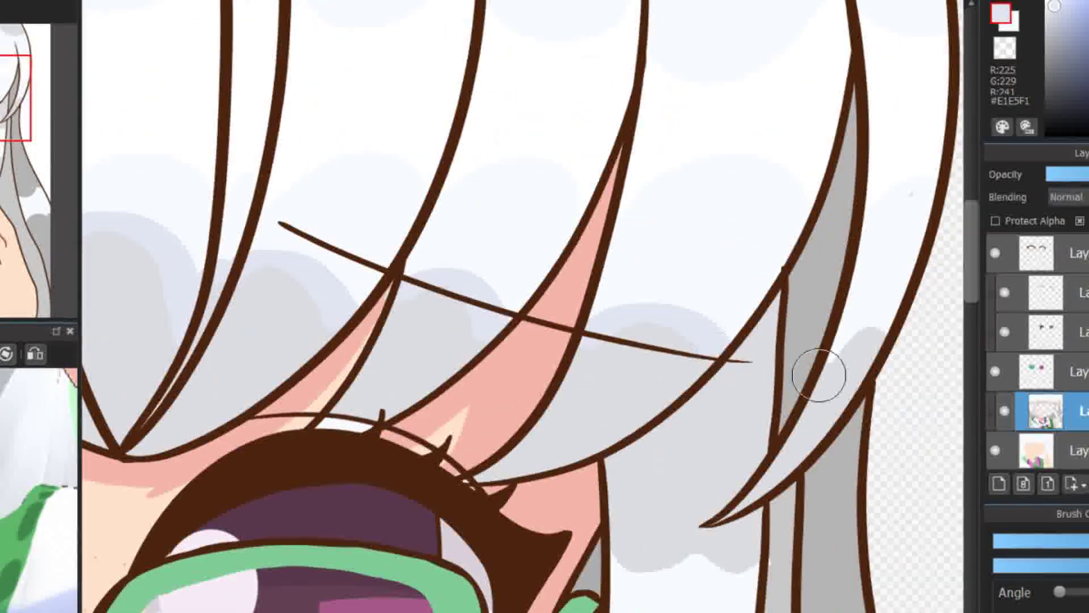
pyautogui.hotkey('ctrl', '+')
pyautogui.hotkey('ctrl', '+')
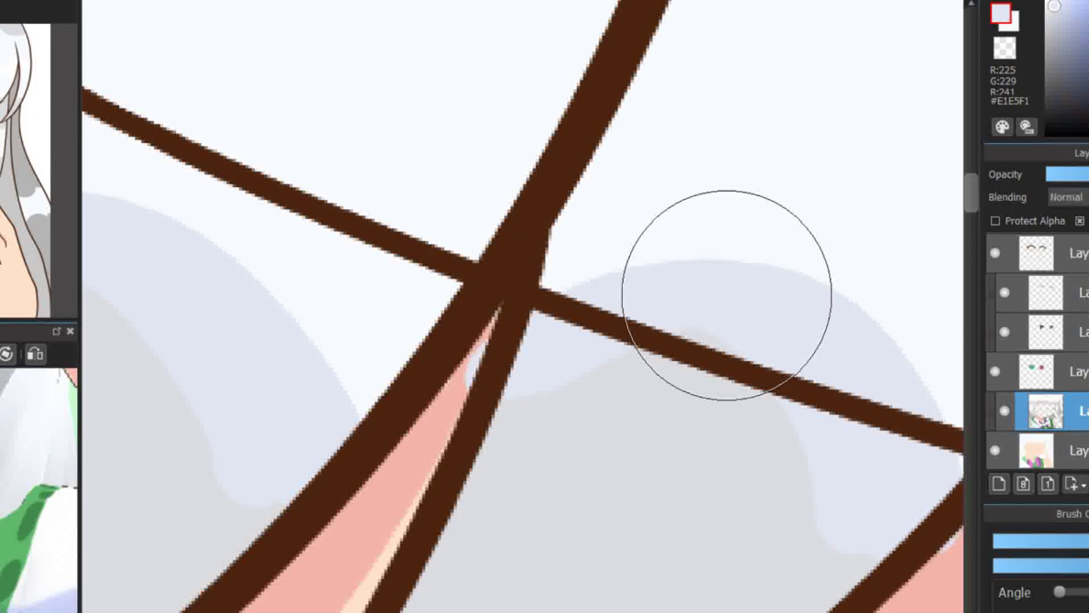
# Step: Edge the highlights on the left and right side locks with the same #E1E5F1 transition tone
pyautogui.keyDown('alt'); pyautogui.click(483, 333); pyautogui.keyUp('alt')
pyautogui.hotkey('ctrl', '-')
pyautogui.scroll(-2, 156, 257)
pyautogui.keyDown('alt'); pyautogui.click(156, 257); pyautogui.keyUp('alt')
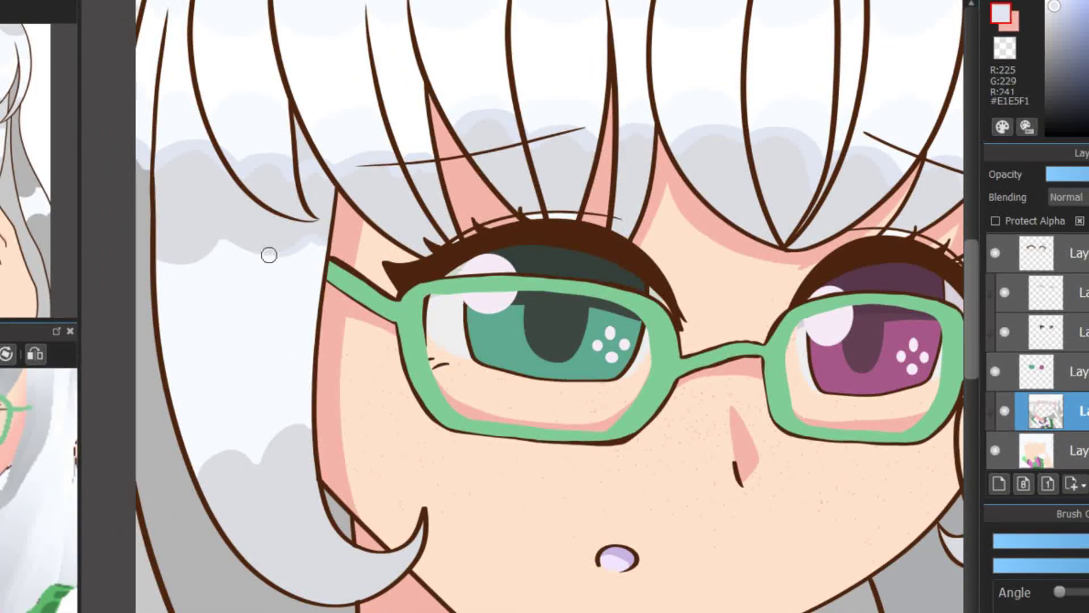
pyautogui.hscroll(5, 493, 306)
pyautogui.scroll(-2, 533, 421)
pyautogui.hscroll(1, 514, 418)
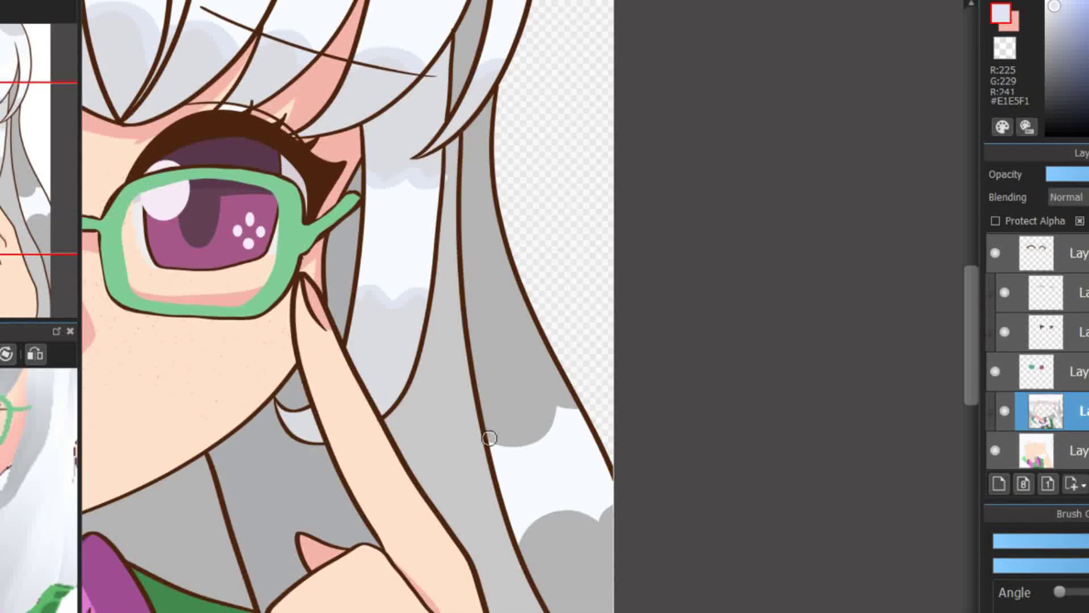
# Step: Edge the highlights on the lower-left hair strands with #E1E5F1 and tidy the adjoining shadow with #C8C8C8
pyautogui.scroll(-5, 595, 519)
pyautogui.hscroll(-5, 389, 343)
pyautogui.moveTo(373, 333)
pyautogui.mouseDown()
pyautogui.moveTo(348, 328)
pyautogui.moveTo(488, 583)
pyautogui.mouseUp()
pyautogui.scroll(-1, 511, 579)
pyautogui.hscroll(1, 511, 579)
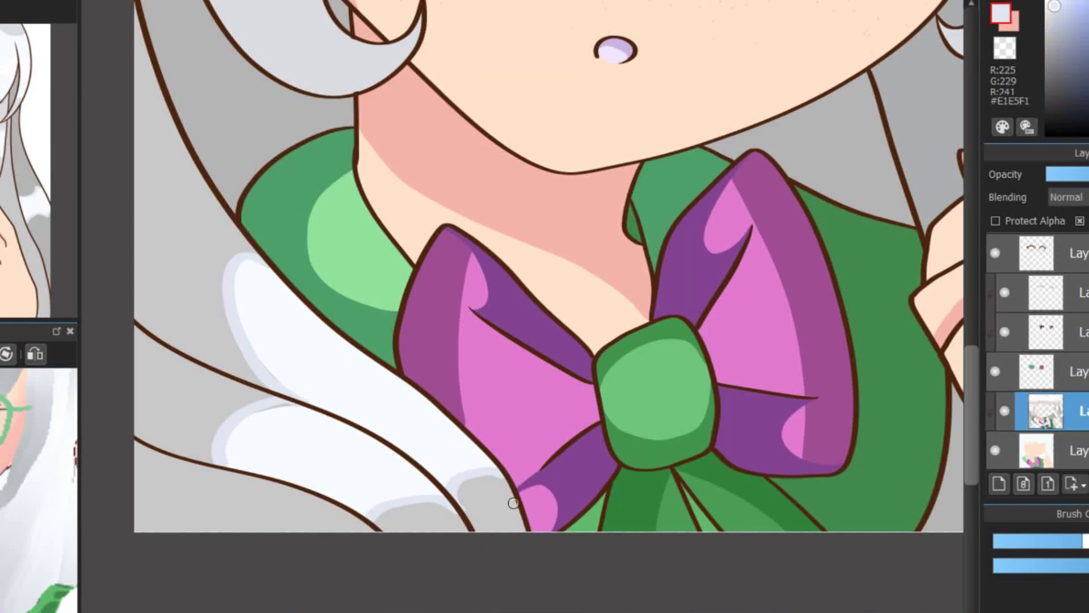
pyautogui.keyDown('alt'); pyautogui.click(517, 506); pyautogui.keyUp('alt')
pyautogui.hscroll(-1, 517, 505)
pyautogui.scroll(3, 559, 481)
pyautogui.scroll(2, 590, 274)
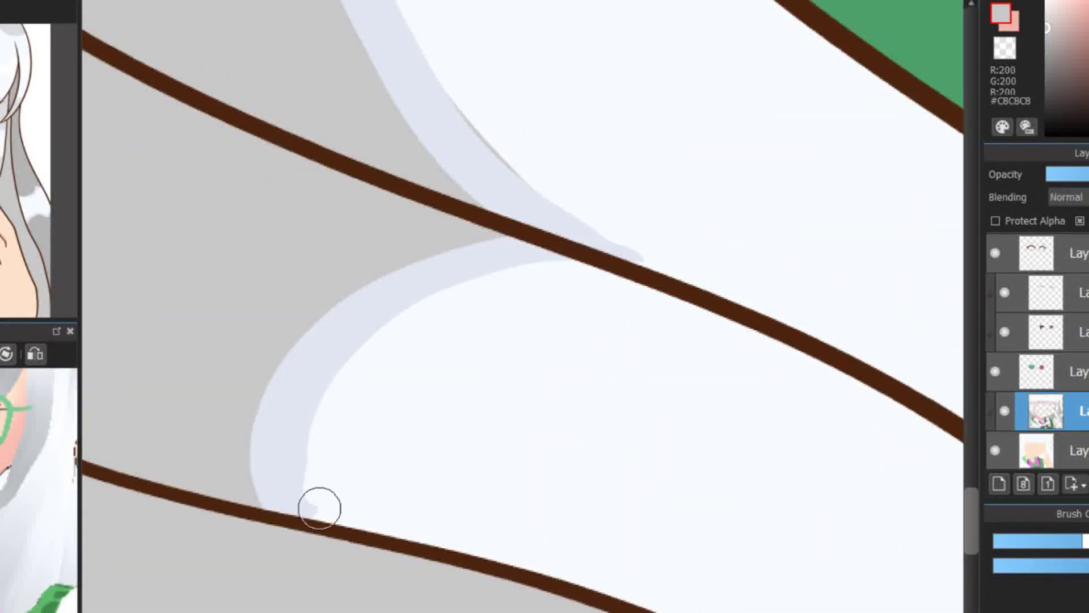
# Step: Paint a #E1E5F1 transition band along the scalloped edge of the crown shadow
pyautogui.scroll(-2, 322, 462)
pyautogui.scroll(-3, 613, 477)
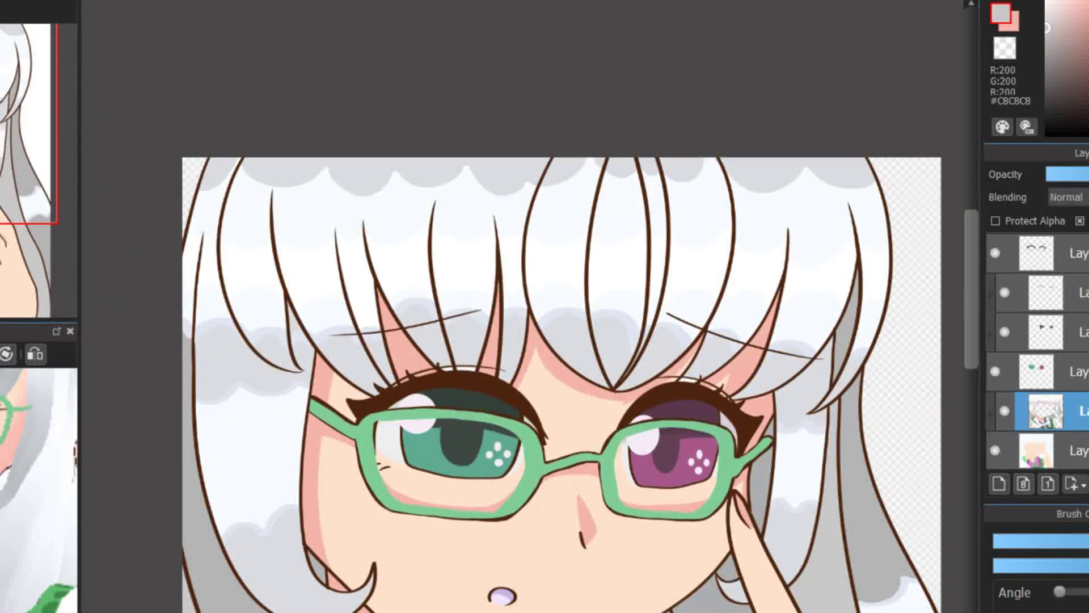
pyautogui.scroll(2, 320, 181)
pyautogui.keyDown('alt'); pyautogui.click(320, 181); pyautogui.keyUp('alt')
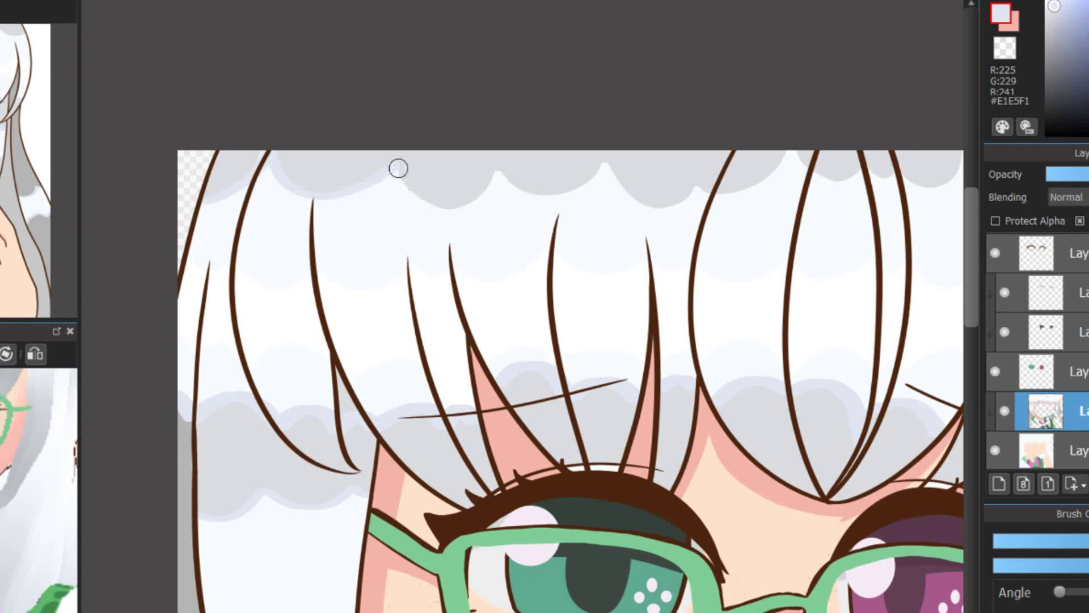
pyautogui.moveTo(395, 166); pyautogui.dragTo(630, 194)
pyautogui.moveTo(821, 173); pyautogui.dragTo(541, 260)
pyautogui.moveTo(724, 287)
pyautogui.mouseDown()
pyautogui.moveTo(848, 248)
pyautogui.moveTo(665, 281)
pyautogui.moveTo(773, 265)
pyautogui.mouseUp()
pyautogui.scroll(-2, 773, 265)
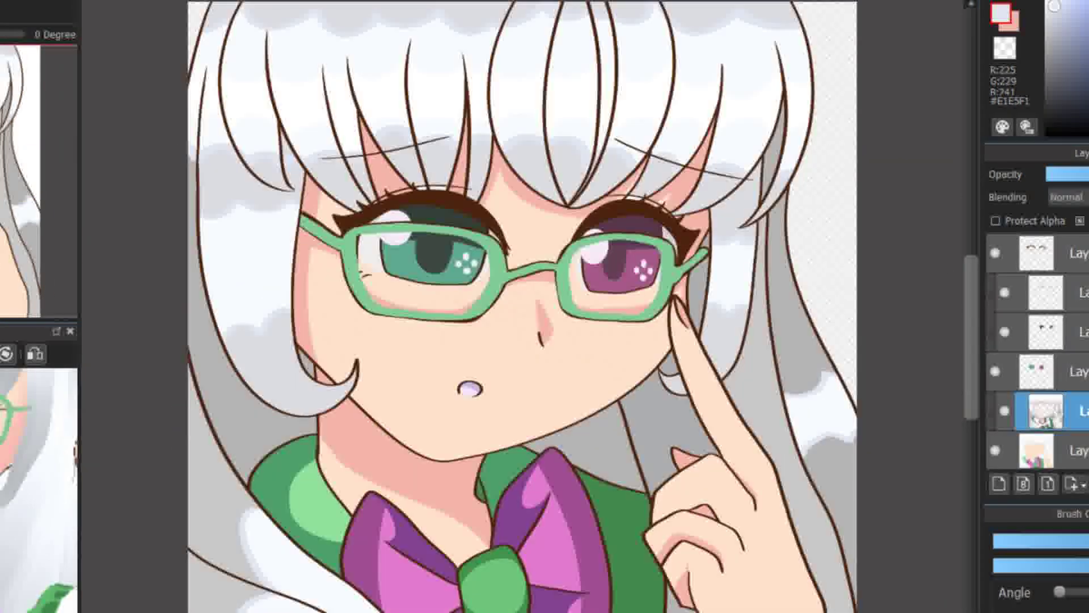
# Step: Paint a brighter #FFFFFF highlight inside the light area of the left side lock
pyautogui.moveTo(637, 341); pyautogui.dragTo(590, 390)
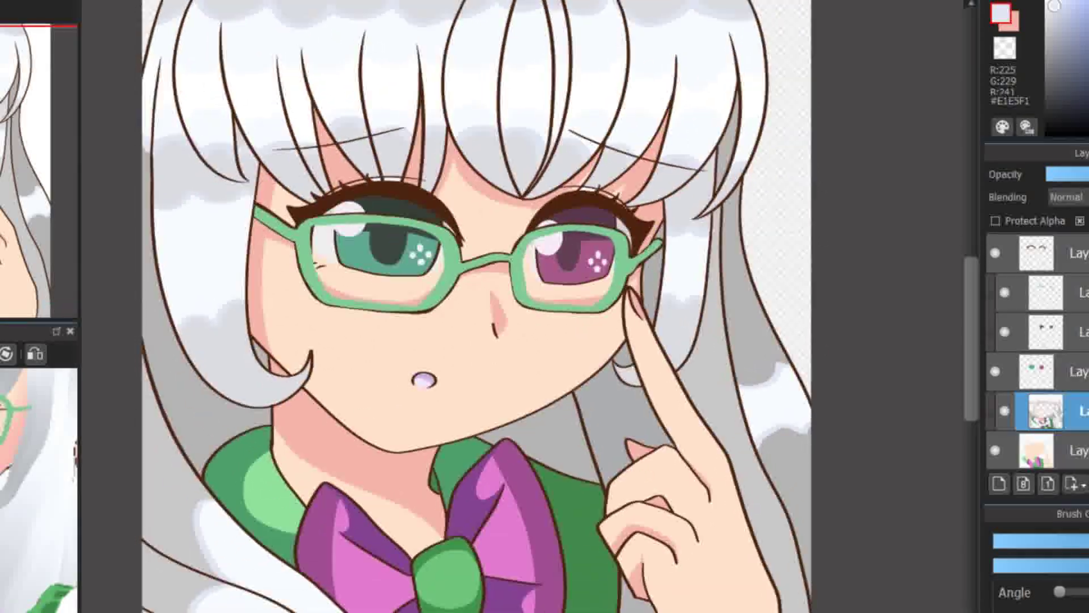
pyautogui.scroll(2, 510, 304)
pyautogui.keyDown('alt'); pyautogui.click(511, 304); pyautogui.keyUp('alt')
pyautogui.moveTo(510, 304); pyautogui.dragTo(709, 258)
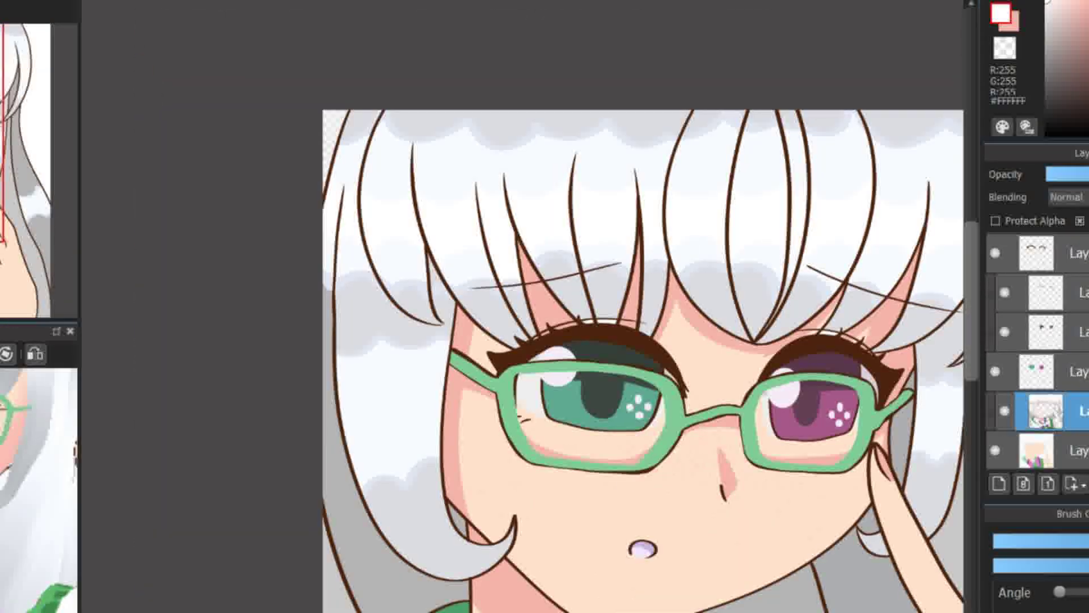
pyautogui.scroll(3, 240, 305)
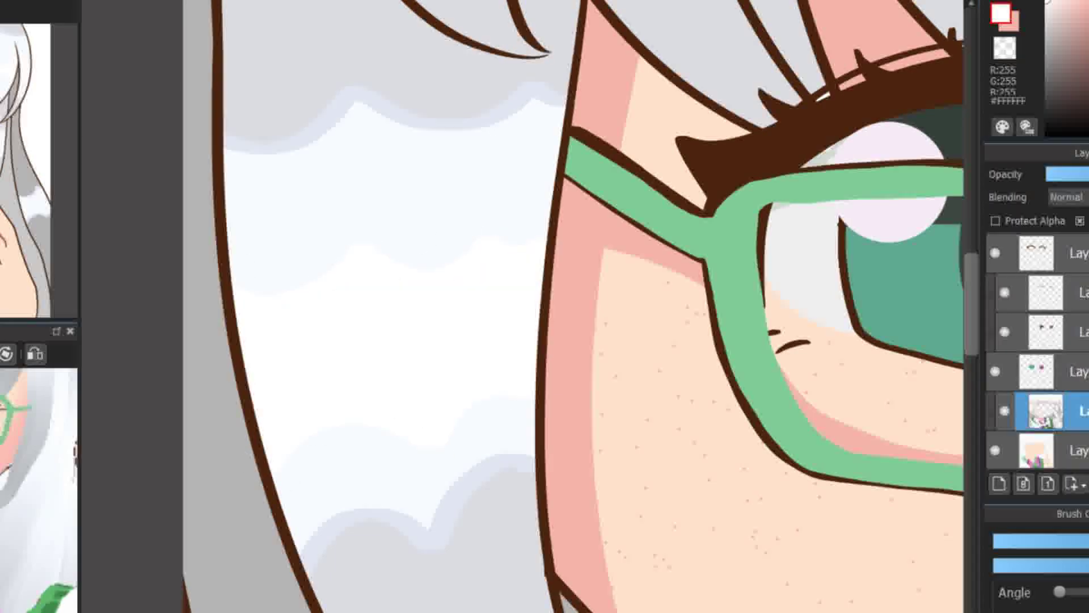
# Step: Add #FFFFFF highlights to the right side lock and right back hair, tidying stray paint with #C8C8C8
pyautogui.scroll(-3, 276, 300)
pyautogui.scroll(3, 276, 299)
pyautogui.scroll(-5, 504, 418)
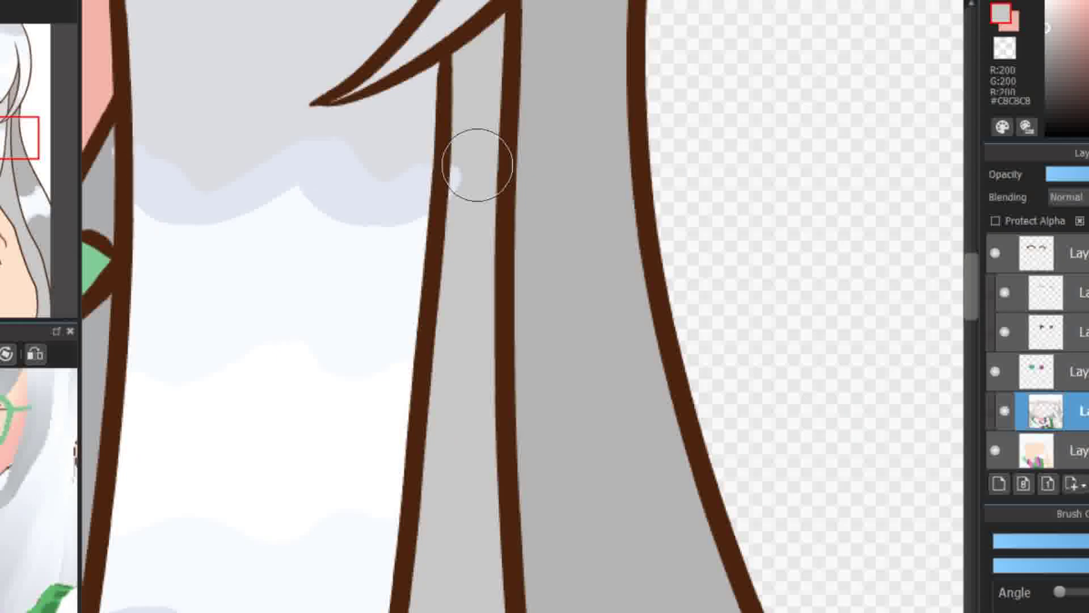
pyautogui.scroll(-2, 504, 418)
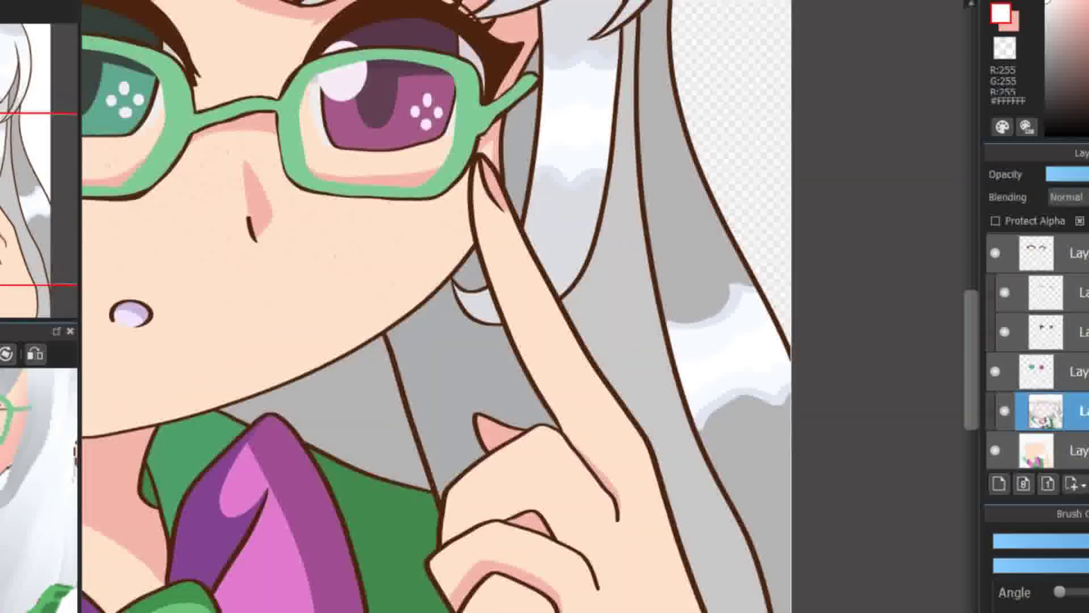
pyautogui.scroll(4, 479, 453)
pyautogui.scroll(-4, 556, 516)
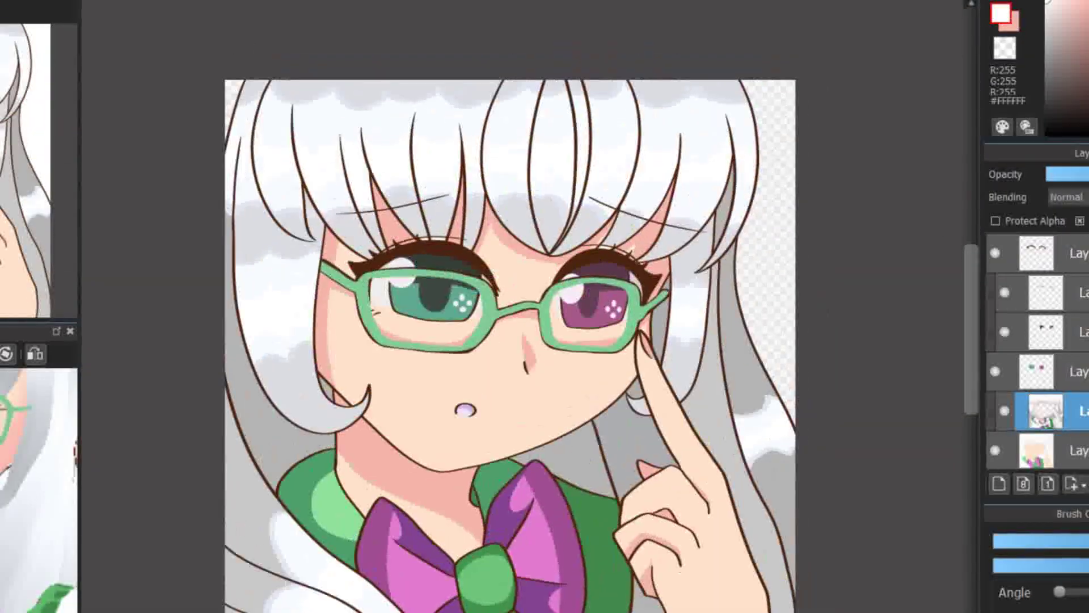
# Step: On a Multiply layer clipped to the glasses, shade the right lens frame's outer side and temple arm with #81CD99
pyautogui.scroll(5, 544, 357)
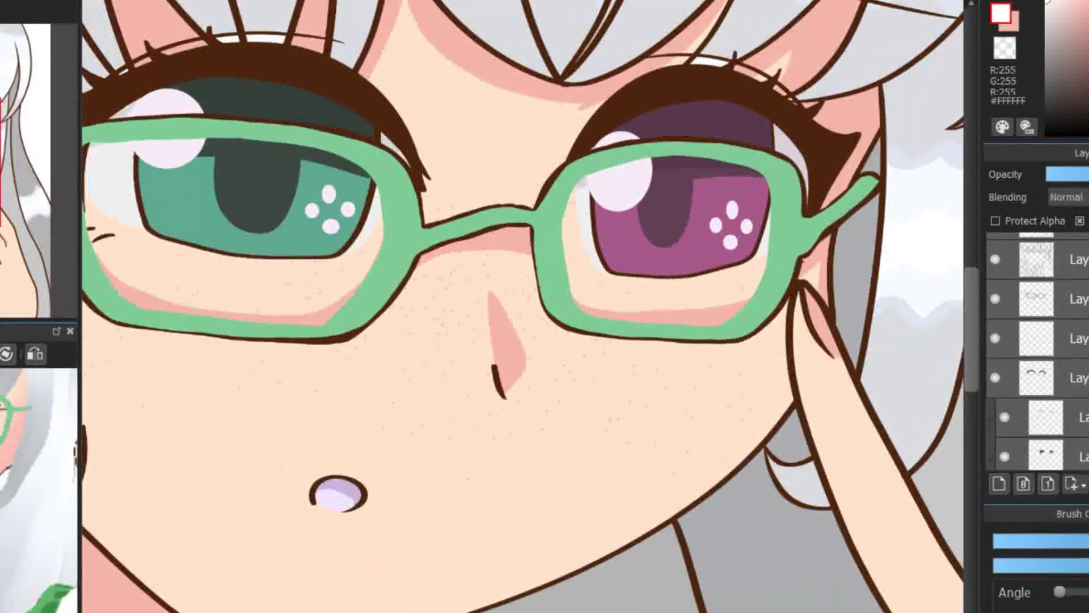
pyautogui.scroll(3, 1038, 351)
pyautogui.click(1044, 369)
pyautogui.scroll(3, 788, 310)
pyautogui.keyDown('alt'); pyautogui.click(789, 309); pyautogui.keyUp('alt')
pyautogui.moveTo(848, 273)
pyautogui.mouseDown()
pyautogui.moveTo(789, 309)
pyautogui.moveTo(769, 261)
pyautogui.moveTo(748, 256)
pyautogui.moveTo(761, 361)
pyautogui.mouseUp()
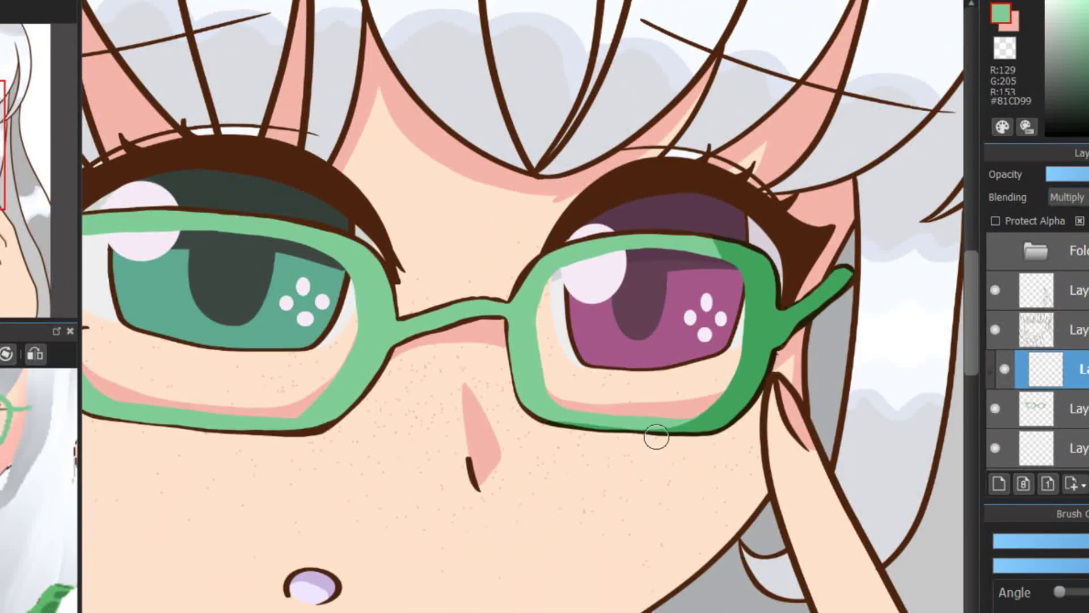
# Step: Extend the #81CD99 Multiply shading along the lower rims, the bridge and the left temple arm of the glasses
pyautogui.moveTo(422, 429); pyautogui.dragTo(590, 427)
pyautogui.moveTo(905, 379)
pyautogui.mouseDown()
pyautogui.moveTo(680, 405)
pyautogui.moveTo(752, 491)
pyautogui.mouseUp()
pyautogui.moveTo(628, 337); pyautogui.dragTo(731, 423)
pyautogui.moveTo(181, 312)
pyautogui.mouseDown()
pyautogui.moveTo(234, 367)
pyautogui.moveTo(309, 500)
pyautogui.moveTo(638, 489)
pyautogui.moveTo(747, 439)
pyautogui.moveTo(859, 527)
pyautogui.mouseUp()
pyautogui.moveTo(489, 543)
pyautogui.mouseDown()
pyautogui.moveTo(341, 340)
pyautogui.moveTo(635, 349)
pyautogui.mouseUp()
pyautogui.scroll(-1, 479, 538)
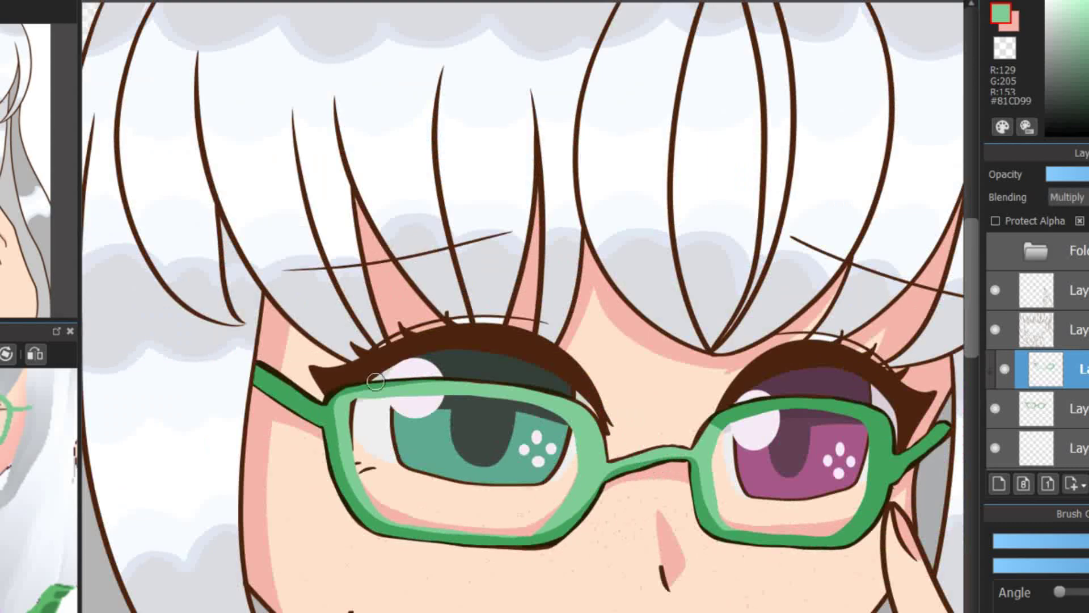
# Step: Trim the glasses shading back to the outer sides of both lenses, clearing it from the inner rims
pyautogui.scroll(1, 398, 581)
pyautogui.moveTo(398, 580); pyautogui.dragTo(193, 539)
pyautogui.moveTo(564, 324)
pyautogui.mouseDown()
pyautogui.moveTo(718, 295)
pyautogui.moveTo(793, 327)
pyautogui.mouseUp()
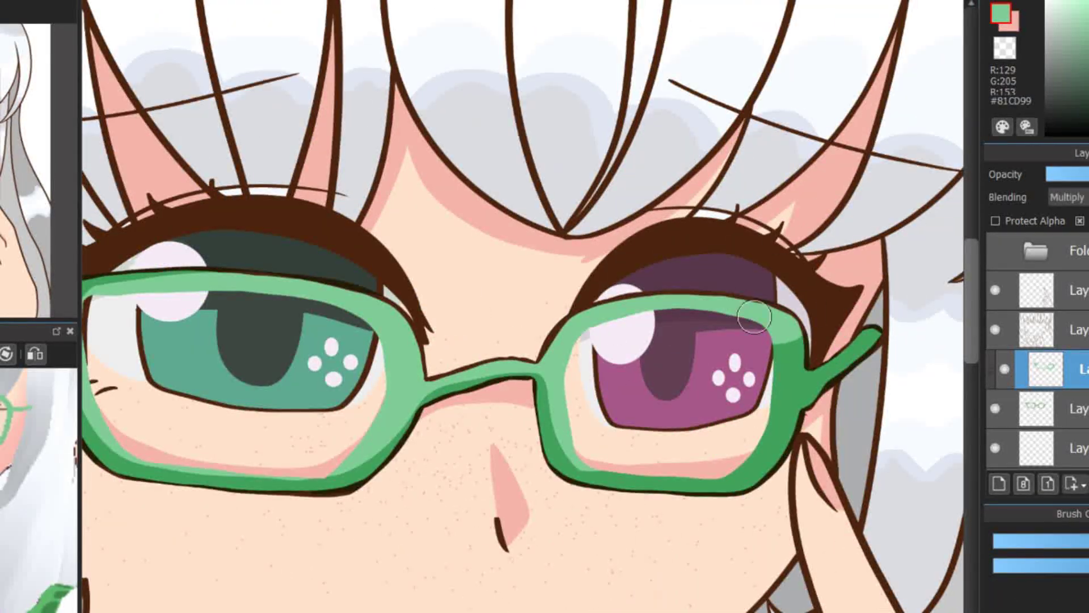
pyautogui.moveTo(568, 372); pyautogui.dragTo(705, 477)
pyautogui.scroll(1, 476, 486)
pyautogui.moveTo(477, 487); pyautogui.dragTo(396, 452)
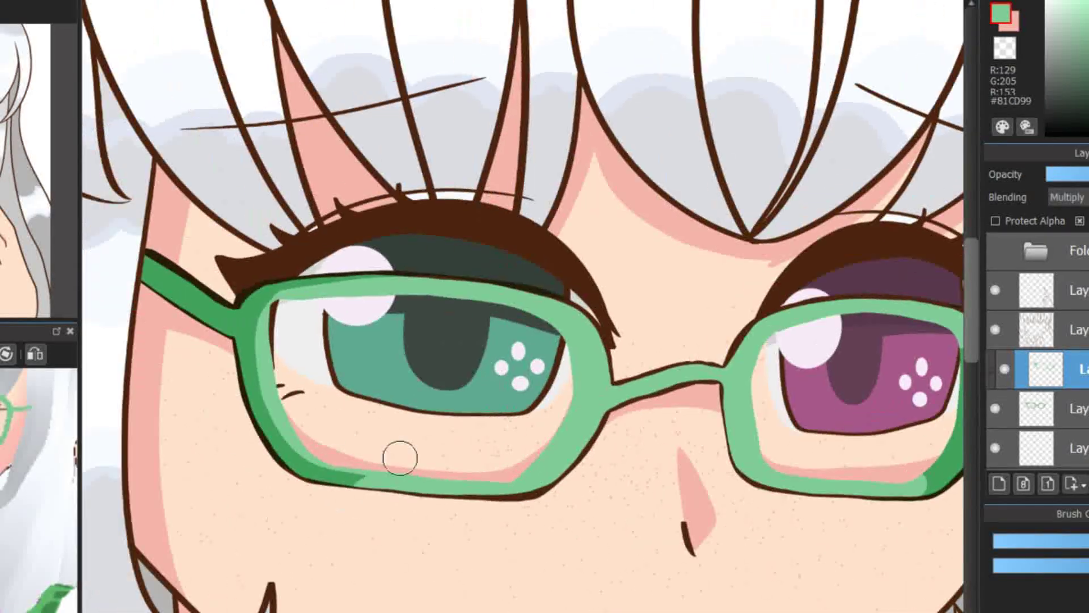
pyautogui.scroll(1, 505, 358)
pyautogui.scroll(-2, 411, 199)
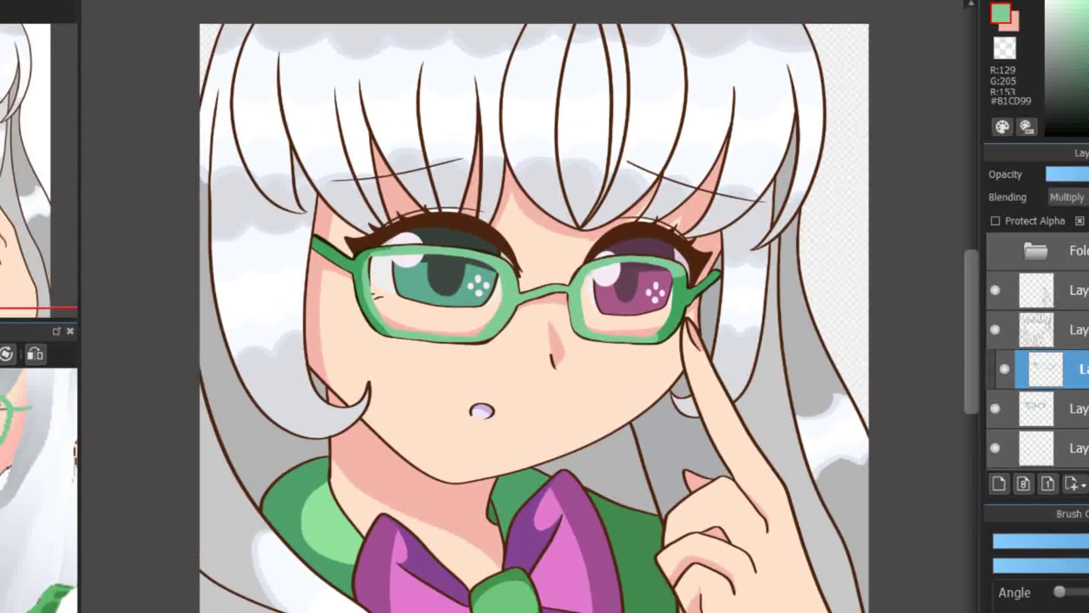
# Step: Create a clipped layer in Add mode and paint a #81CD99 highlight along the left lens's upper rim
pyautogui.hotkey('ctrl', 'shift', 'n')
pyautogui.scroll(3, 535, 511)
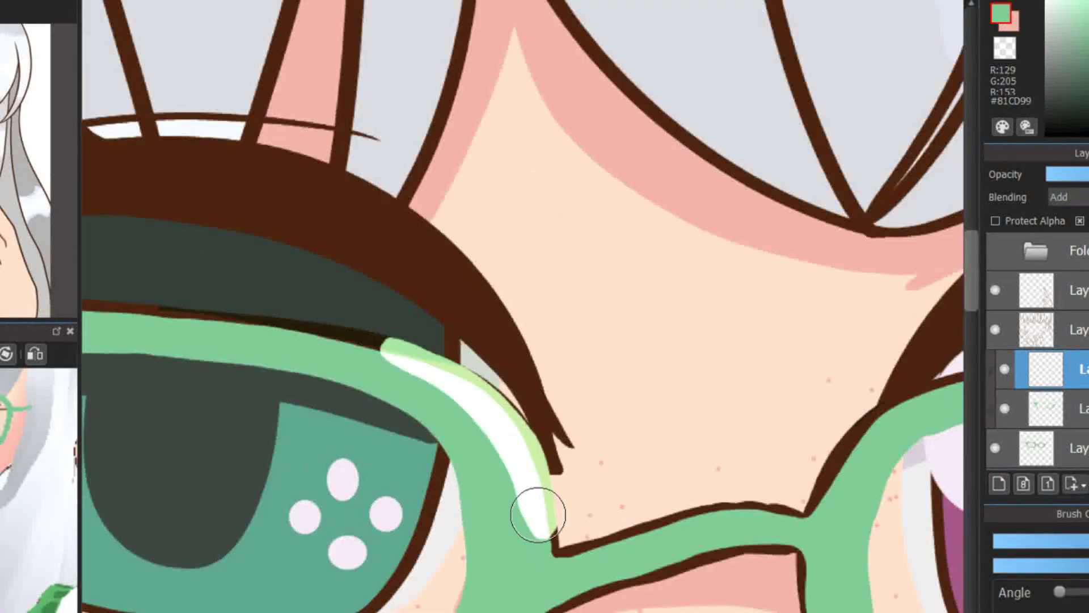
pyautogui.moveTo(535, 510); pyautogui.dragTo(631, 419)
pyautogui.moveTo(401, 203)
pyautogui.mouseDown()
pyautogui.moveTo(632, 389)
pyautogui.moveTo(214, 187)
pyautogui.moveTo(250, 199)
pyautogui.moveTo(91, 184)
pyautogui.mouseUp()
pyautogui.hotkey('ctrl', 'z')
pyautogui.scroll(-2, 654, 335)
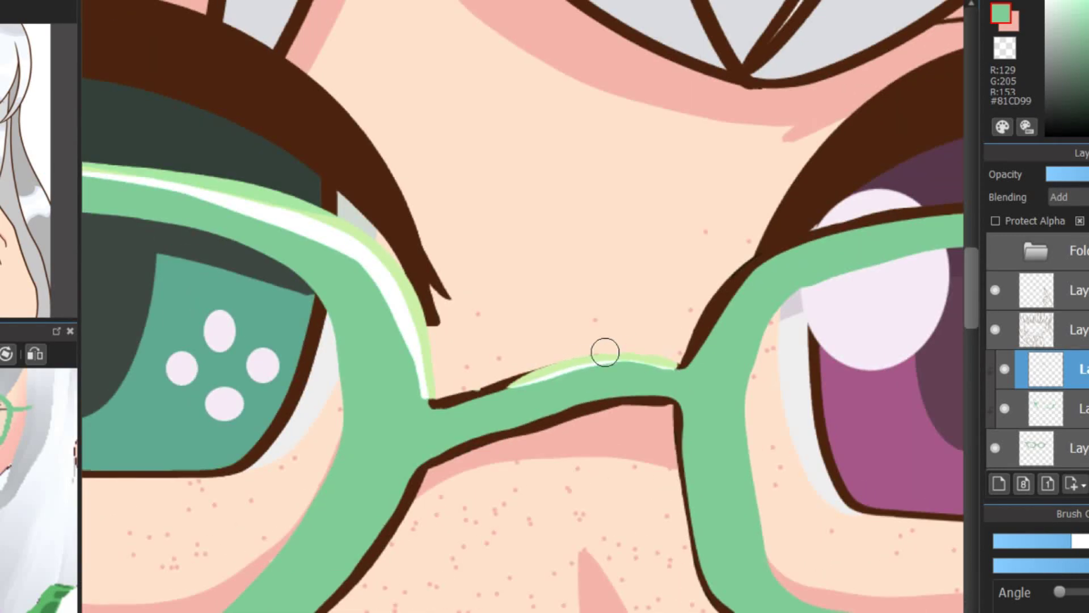
# Step: Continue the Add highlight along the top of the glasses bridge and the right lens's upper outer rim
pyautogui.scroll(3, 607, 469)
pyautogui.scroll(-2, 607, 469)
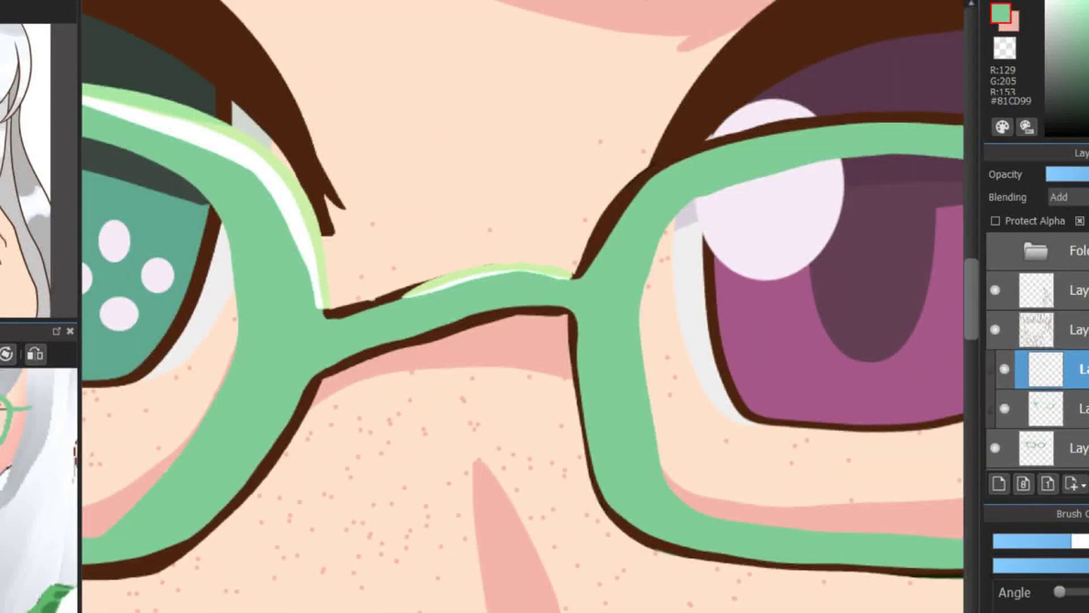
pyautogui.moveTo(331, 312)
pyautogui.mouseDown()
pyautogui.moveTo(342, 288)
pyautogui.moveTo(372, 274)
pyautogui.moveTo(594, 236)
pyautogui.mouseUp()
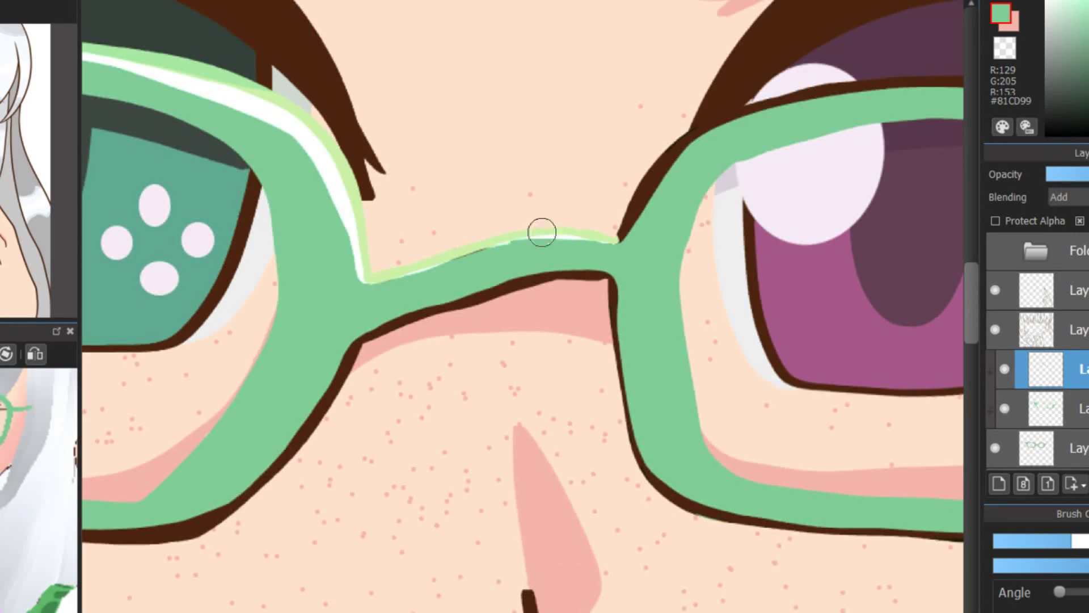
pyautogui.scroll(-2, 590, 209)
pyautogui.moveTo(516, 295); pyautogui.dragTo(615, 366)
pyautogui.moveTo(448, 289); pyautogui.dragTo(618, 387)
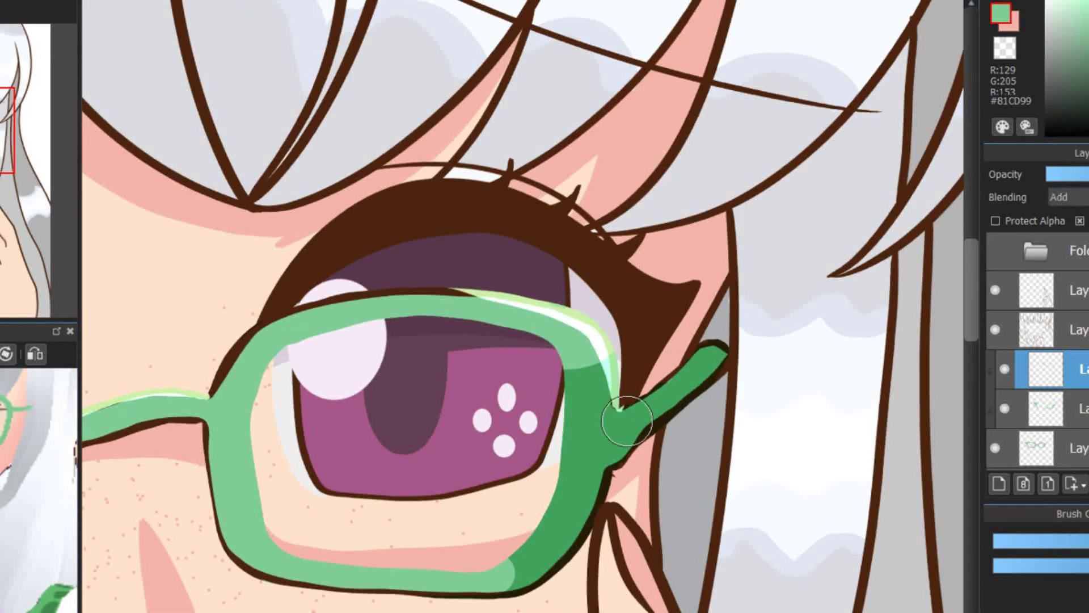
# Step: Create a new layer, place it above the artwork folder and clip it to that folder
pyautogui.scroll(-2, 618, 387)
pyautogui.scroll(-2, 618, 387)
pyautogui.scroll(3, 465, 307)
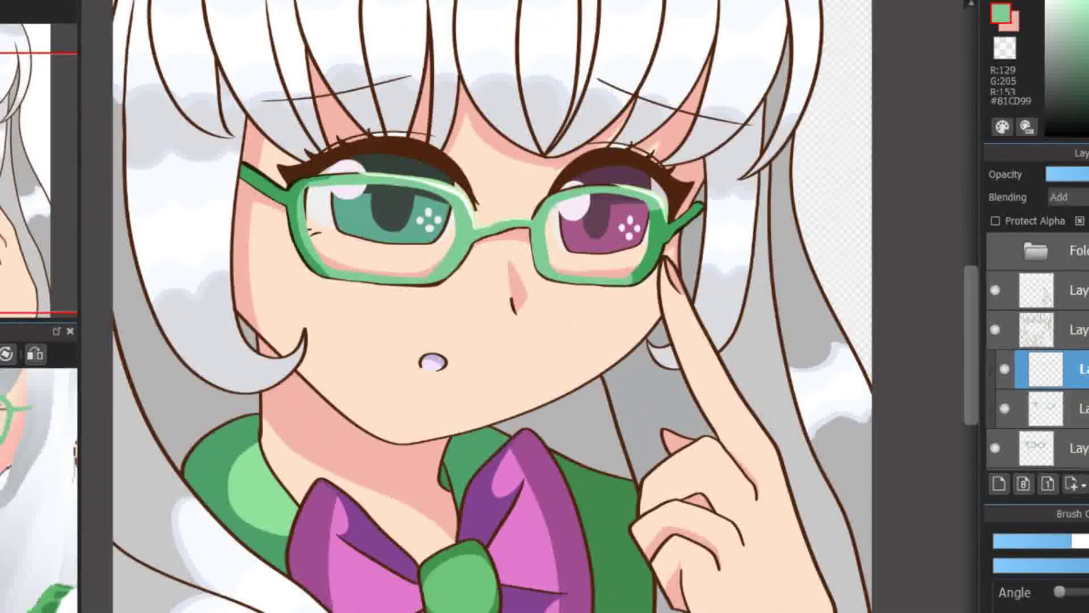
pyautogui.scroll(2, 1038, 352)
pyautogui.scroll(-2, 465, 307)
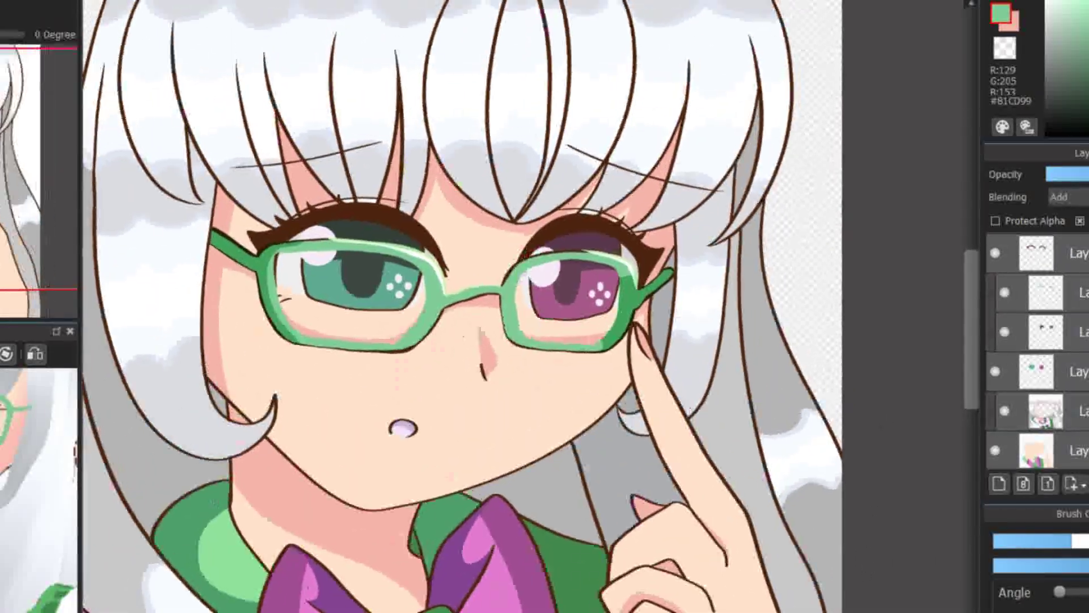
pyautogui.hotkey('ctrl', 'shift', 'n')
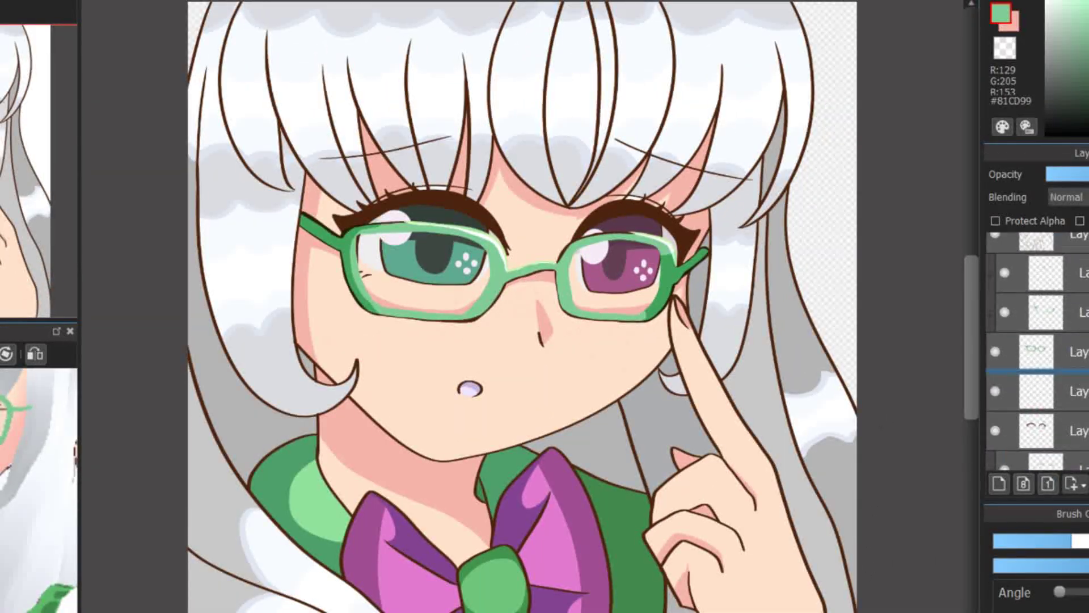
pyautogui.moveTo(1044, 411); pyautogui.dragTo(1043, 291)
pyautogui.click(1080, 221)
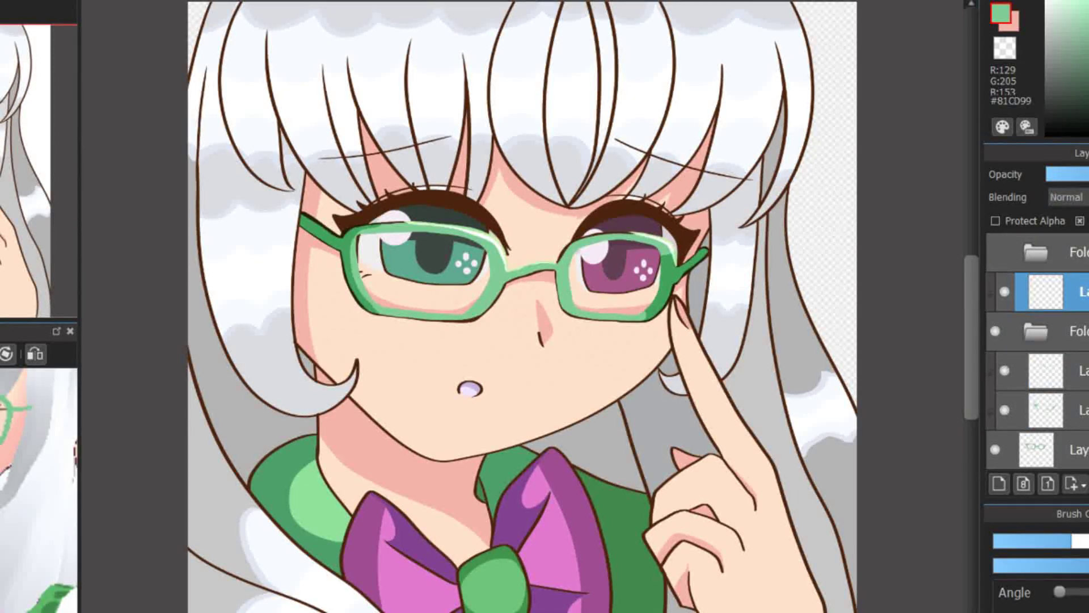
# Step: Paint #CEFED4 rim light in Add mode along the hair's outer right edge and the neighbouring side strands
pyautogui.scroll(-1, 522, 307)
pyautogui.moveTo(790, 77)
pyautogui.mouseDown()
pyautogui.moveTo(814, 121)
pyautogui.moveTo(863, 542)
pyautogui.mouseUp()
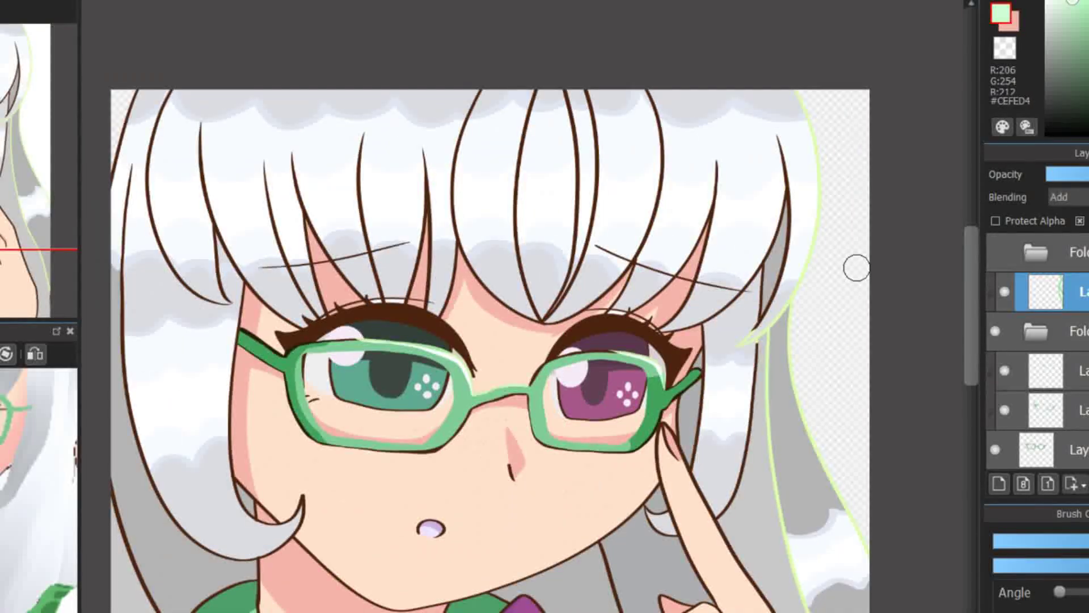
pyautogui.moveTo(748, 332); pyautogui.dragTo(767, 99)
pyautogui.moveTo(714, 263); pyautogui.dragTo(713, 513)
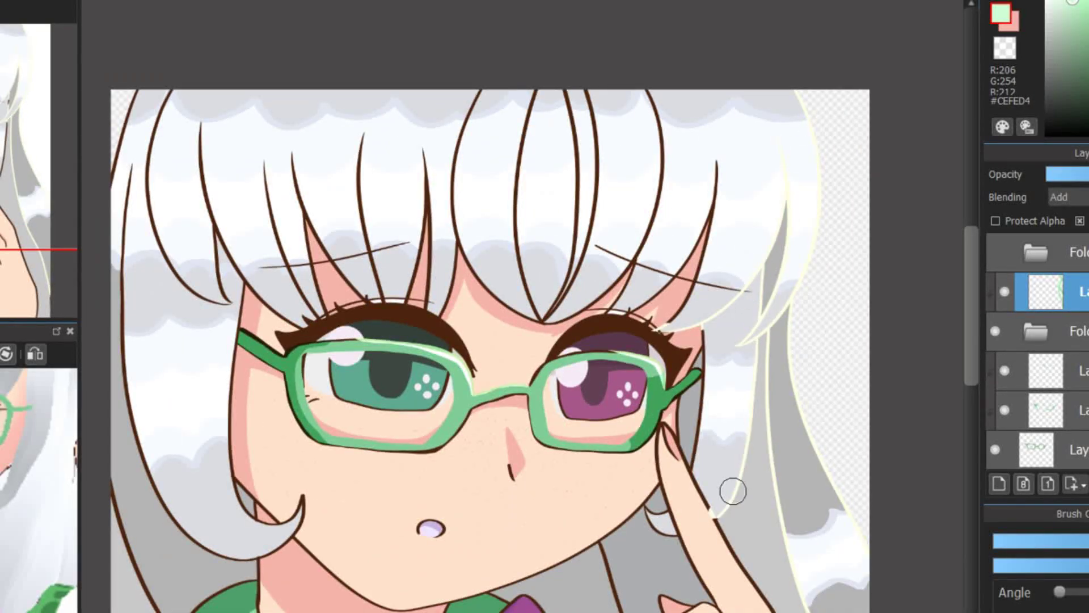
# Step: Continue the #CEFED4 rim light along the pointing finger, the back of the hand and the knuckles
pyautogui.scroll(-3, 712, 513)
pyautogui.scroll(2, 798, 507)
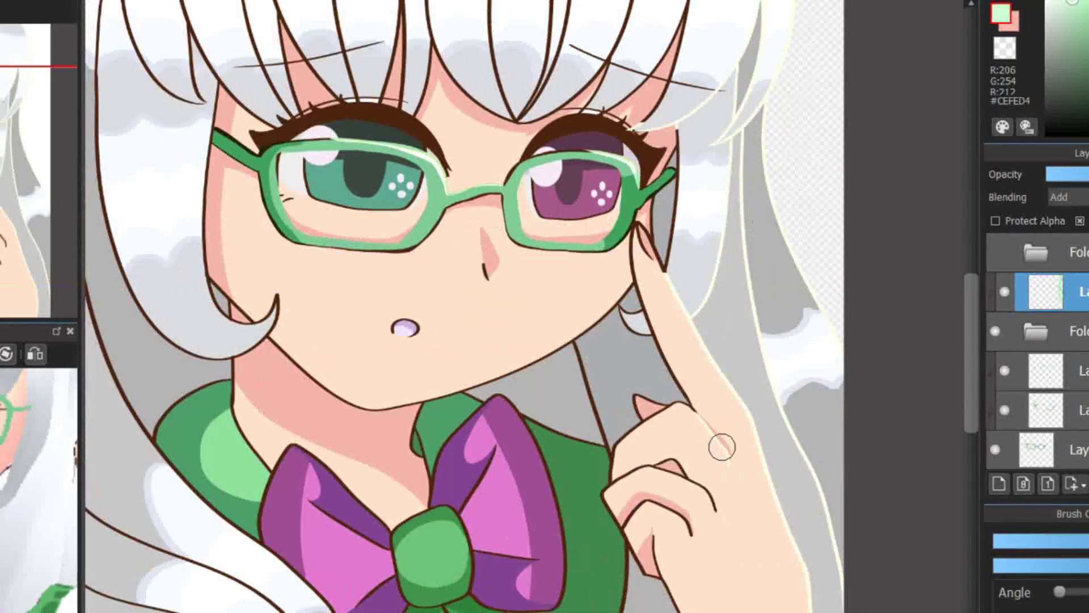
pyautogui.scroll(2, 807, 417)
pyautogui.scroll(-2, 799, 521)
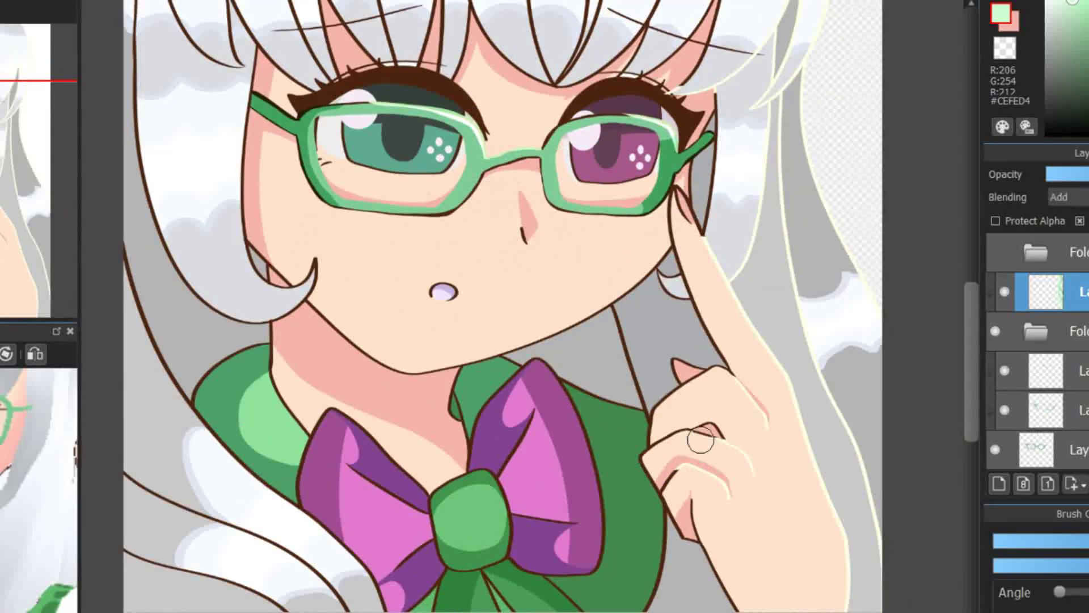
# Step: Trace the outer edge and inner folds of the bow's right loop with the same rim-light colour
pyautogui.press('[')
pyautogui.press(']')
pyautogui.scroll(-1, 737, 408)
pyautogui.hscroll(-3, 726, 409)
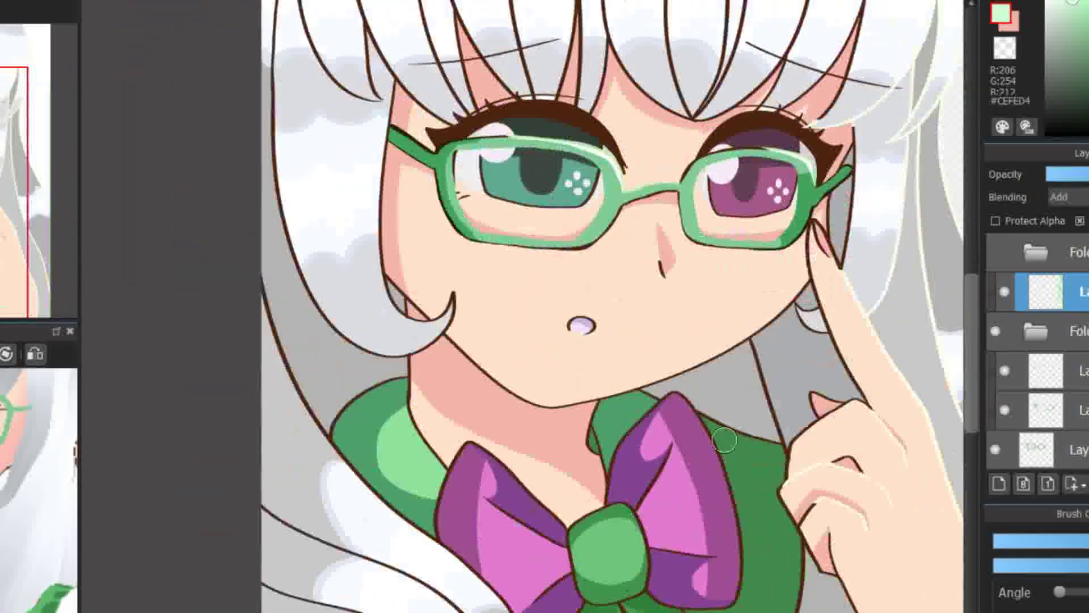
pyautogui.scroll(1, 672, 491)
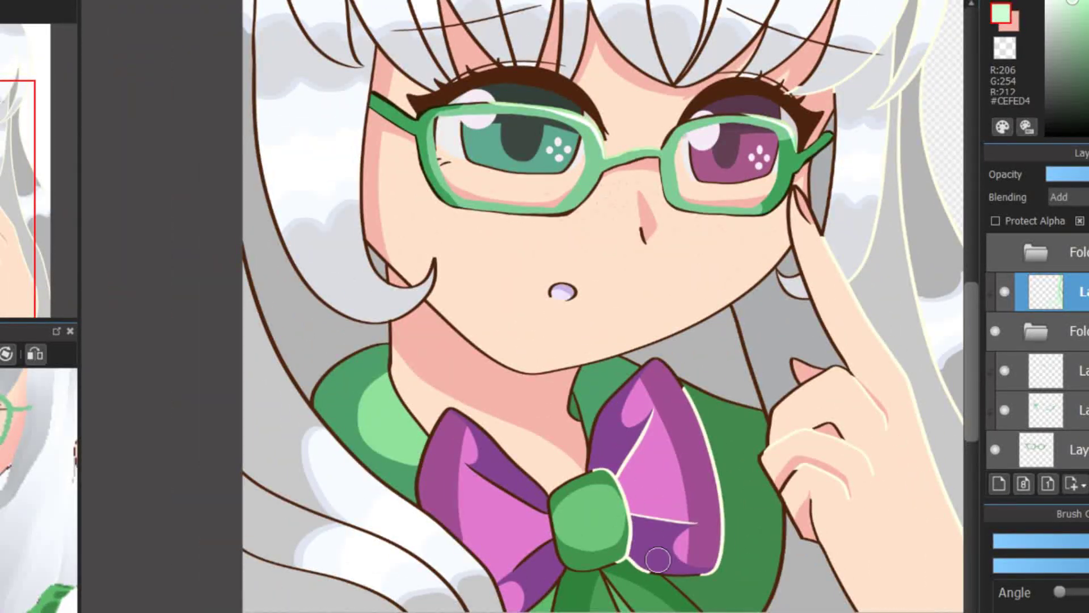
# Step: Draw a thin rim-light line along the jaw from the right cheek to the chin
pyautogui.scroll(5, 623, 427)
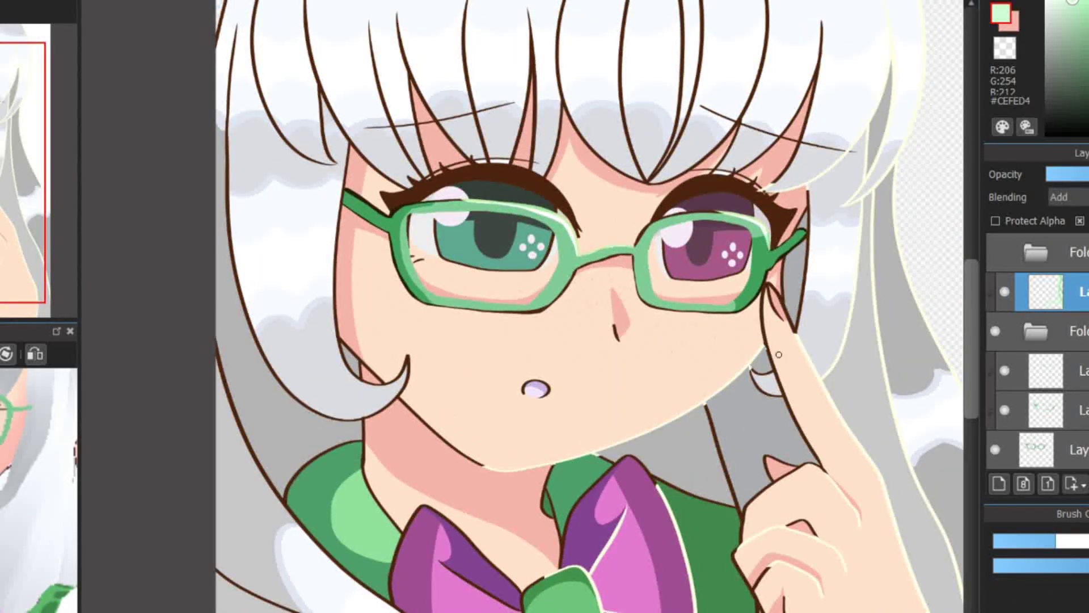
pyautogui.scroll(4, 778, 347)
pyautogui.scroll(-2, 652, 363)
pyautogui.hscroll(-6, 652, 363)
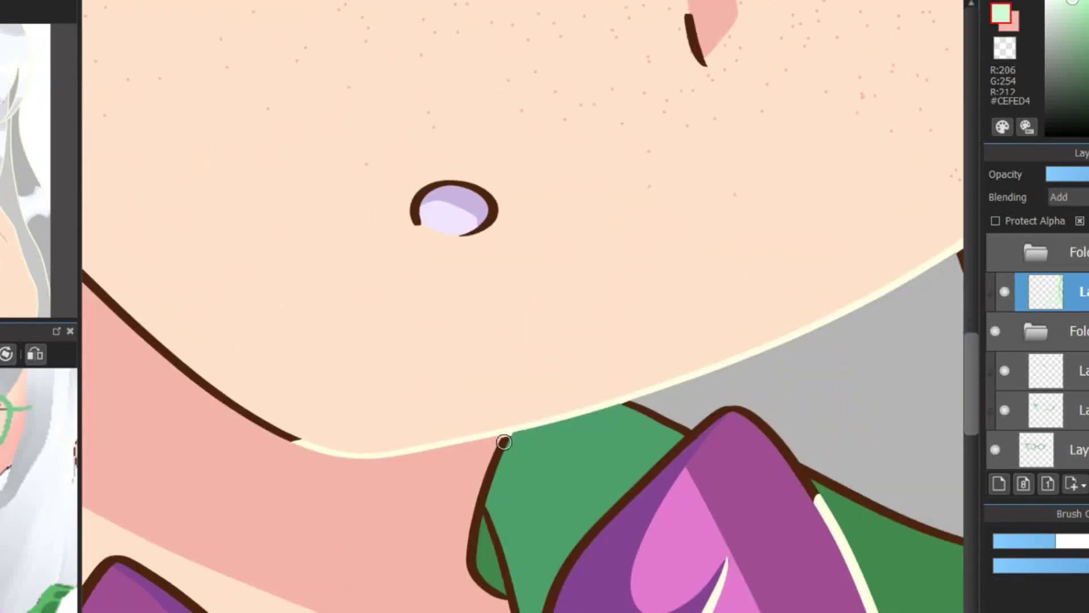
# Step: Clear all the thin rim-light strokes and switch the painting colour to #F2FFF3
pyautogui.scroll(-4, 657, 498)
pyautogui.scroll(2, 913, 262)
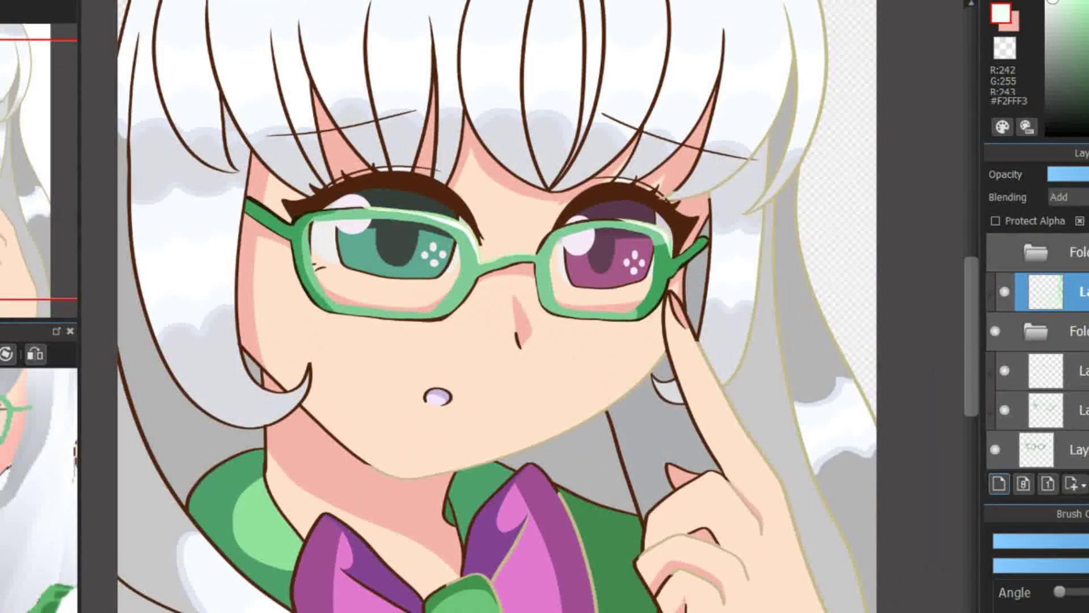
pyautogui.scroll(-1, 498, 306)
pyautogui.press('Delete')
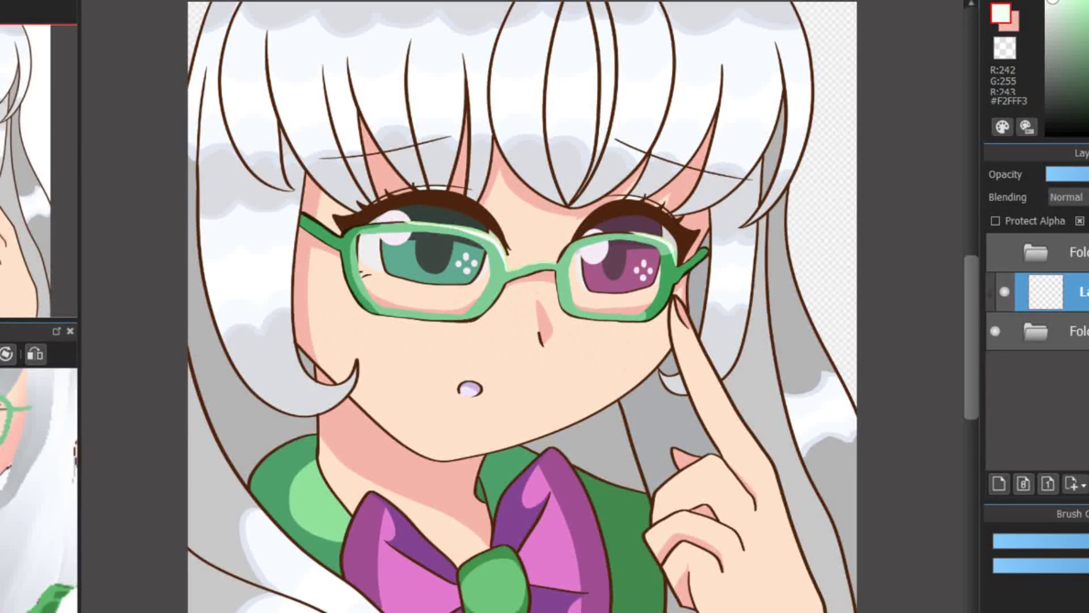
# Step: Paint broader #F2FFF3 Add highlights along the outer right hair, finger, hand and jaw, and on both cheeks beneath the lenses
pyautogui.moveTo(791, 11)
pyautogui.mouseDown()
pyautogui.moveTo(778, 250)
pyautogui.moveTo(839, 511)
pyautogui.mouseUp()
pyautogui.hotkey('ctrl', 'z')
pyautogui.moveTo(823, 607)
pyautogui.mouseDown()
pyautogui.moveTo(734, 408)
pyautogui.moveTo(764, 459)
pyautogui.mouseUp()
pyautogui.moveTo(689, 414); pyautogui.dragTo(576, 491)
pyautogui.moveTo(397, 375)
pyautogui.mouseDown()
pyautogui.moveTo(484, 363)
pyautogui.moveTo(385, 397)
pyautogui.mouseUp()
pyautogui.moveTo(607, 375); pyautogui.dragTo(648, 390)
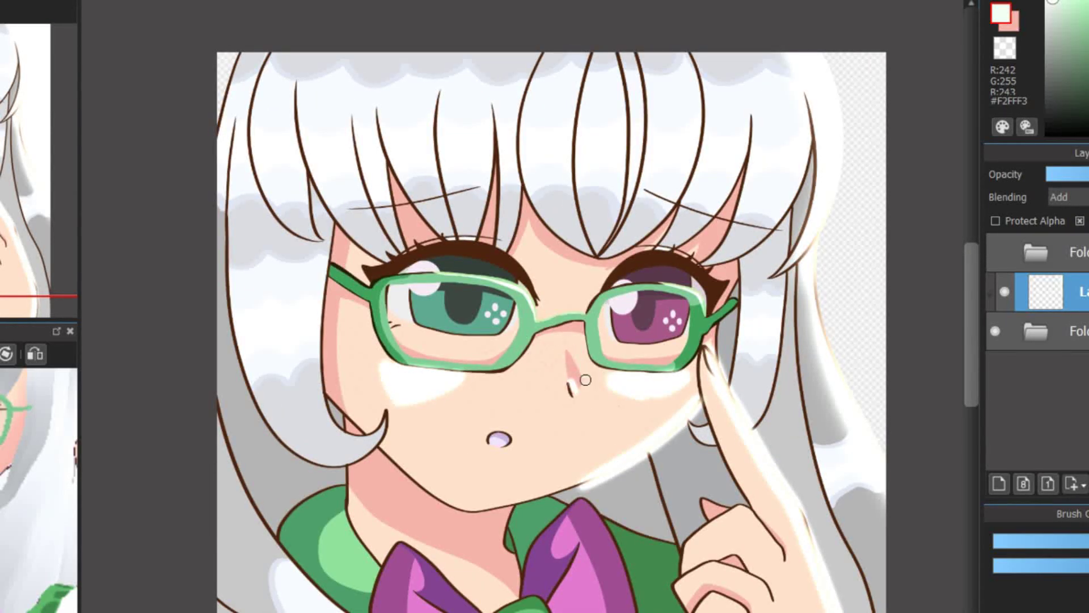
# Step: Add #F2FFF3 highlights to the central bangs, left side lock, nose tip, knuckles and the bow's right edge
pyautogui.scroll(-2, 768, 177)
pyautogui.scroll(-3, 508, 175)
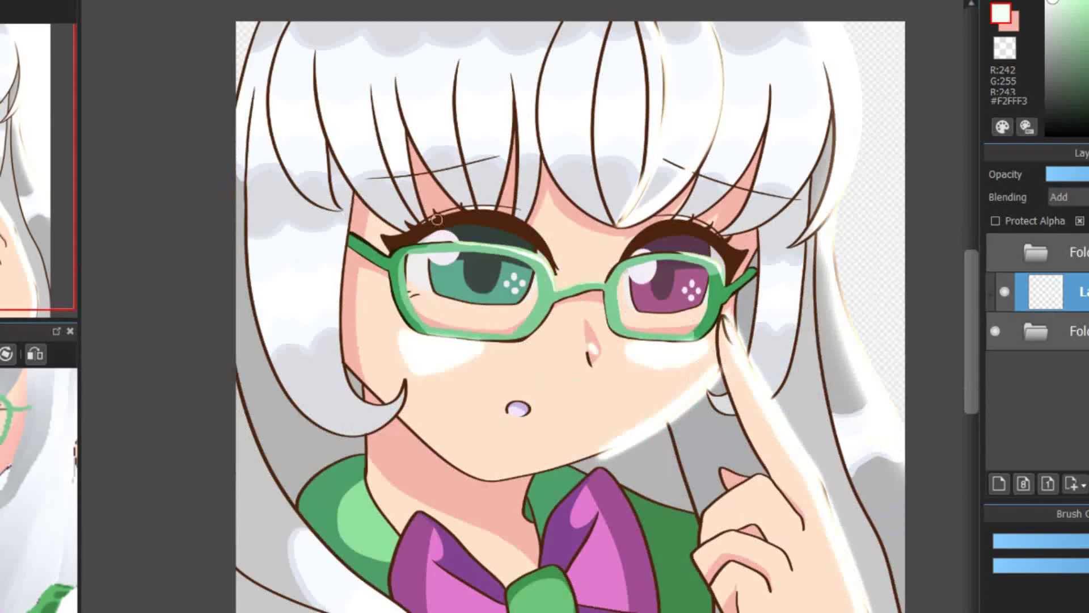
pyautogui.scroll(2, 600, 369)
pyautogui.moveTo(606, 386); pyautogui.dragTo(648, 559)
pyautogui.moveTo(747, 442); pyautogui.dragTo(778, 476)
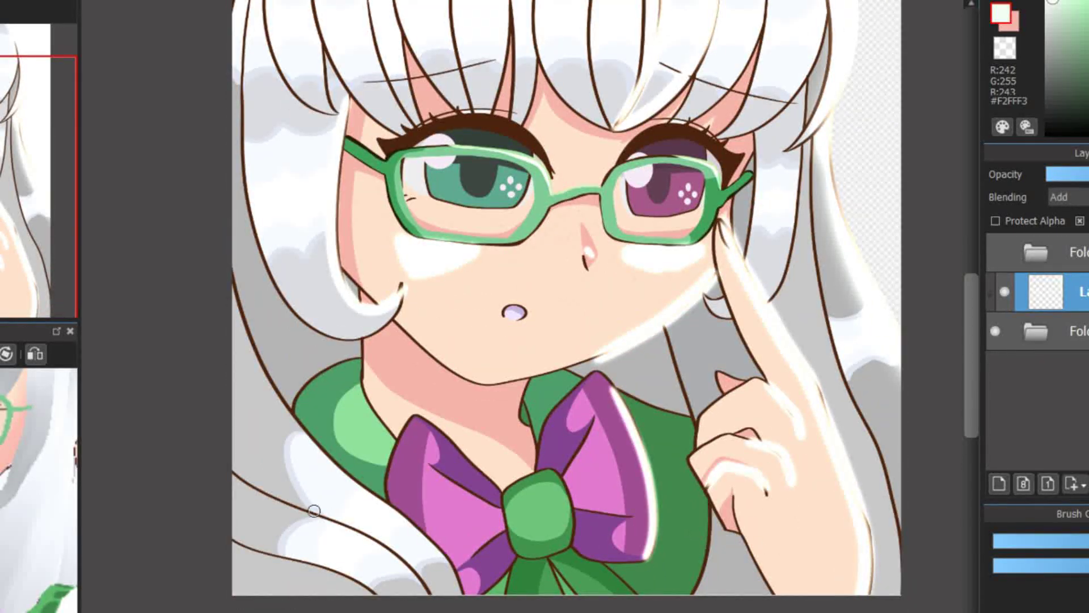
# Step: Paint #F2FFF3 highlights along the wavy hair strands in the picture's lower left
pyautogui.moveTo(329, 506); pyautogui.dragTo(408, 584)
pyautogui.moveTo(309, 499); pyautogui.dragTo(239, 482)
pyautogui.moveTo(363, 477); pyautogui.dragTo(296, 559)
pyautogui.moveTo(375, 545); pyautogui.dragTo(238, 590)
# Step: Remove the cheek highlights beneath both lenses and lower the highlight layer's opacity
pyautogui.moveTo(397, 340); pyautogui.dragTo(451, 451)
pyautogui.moveTo(386, 321)
pyautogui.mouseDown()
pyautogui.moveTo(454, 326)
pyautogui.moveTo(474, 349)
pyautogui.mouseUp()
pyautogui.moveTo(609, 324); pyautogui.dragTo(618, 347)
pyautogui.scroll(-2, 619, 347)
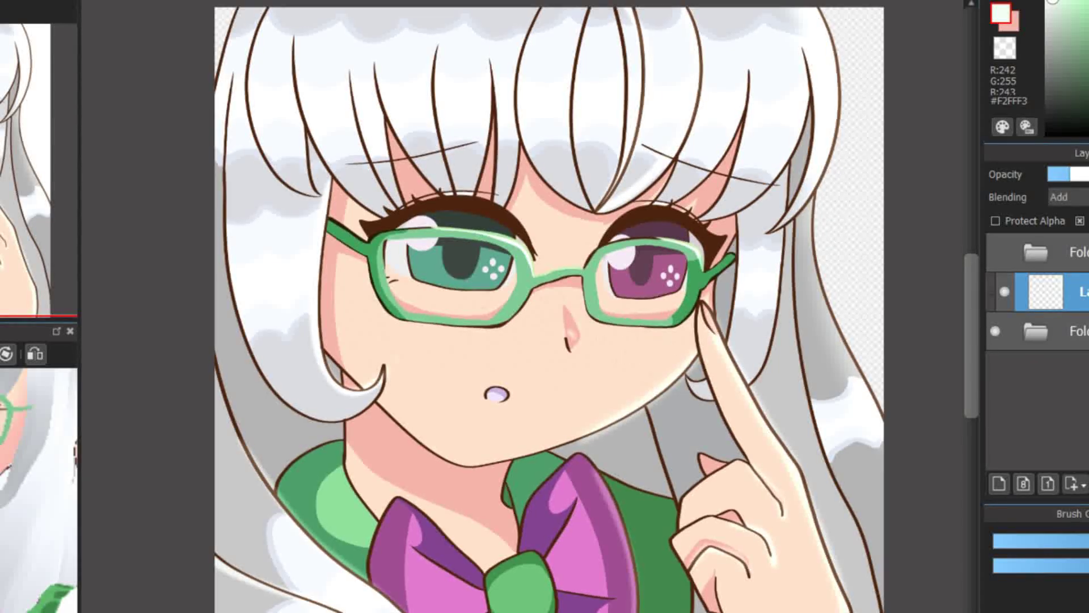
# Step: Raise the highlight layer's opacity slightly to strengthen the rim light
pyautogui.scroll(4, 619, 347)
pyautogui.scroll(-2, 805, 281)
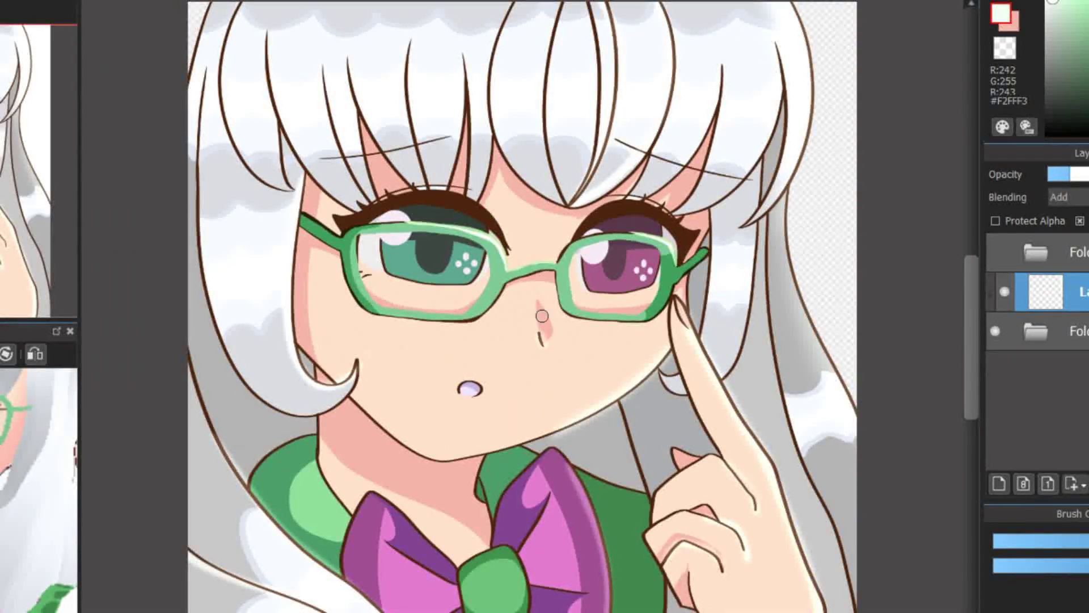
pyautogui.scroll(-2, 541, 316)
pyautogui.scroll(2, 781, 291)
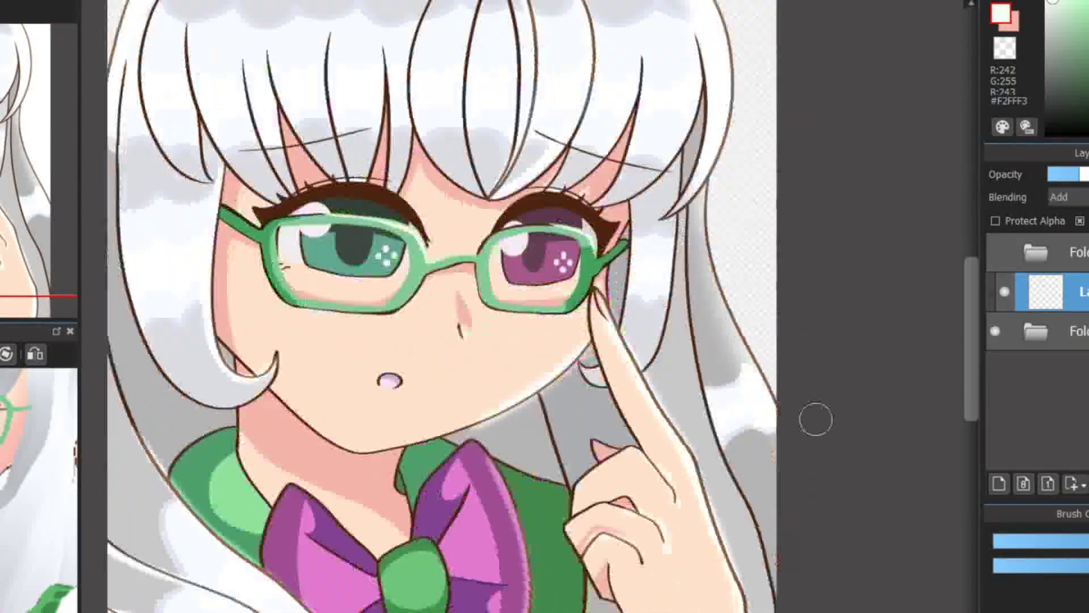
# Step: Examine the softened rim light across the hair, face, bow and hand at different zoom levels
pyautogui.scroll(-2, 816, 420)
pyautogui.scroll(2, 571, 425)
pyautogui.scroll(-2, 681, 356)
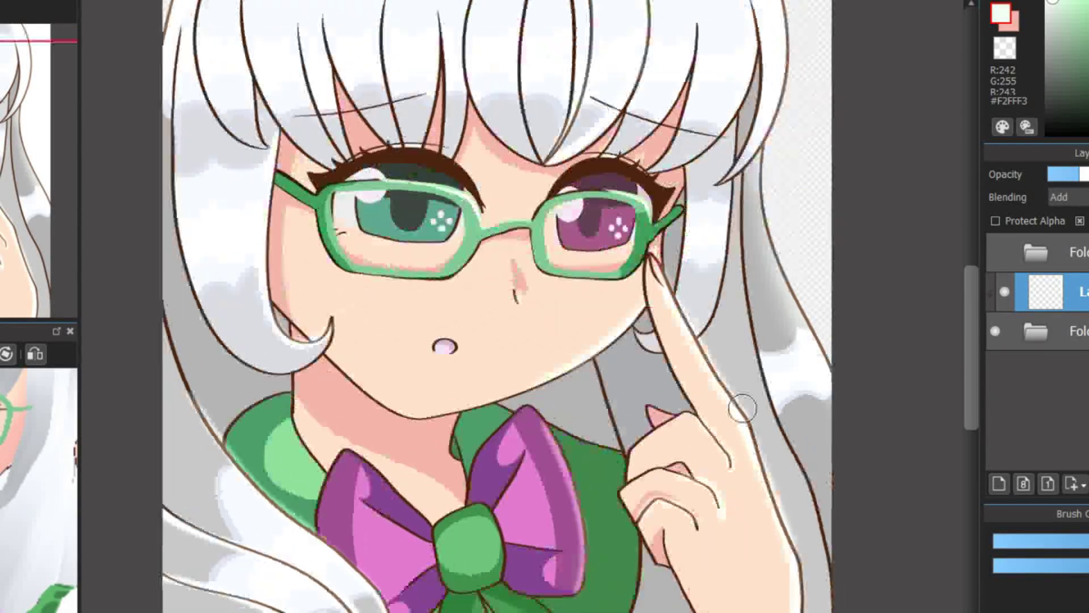
pyautogui.scroll(2, 742, 409)
pyautogui.scroll(-2, 785, 522)
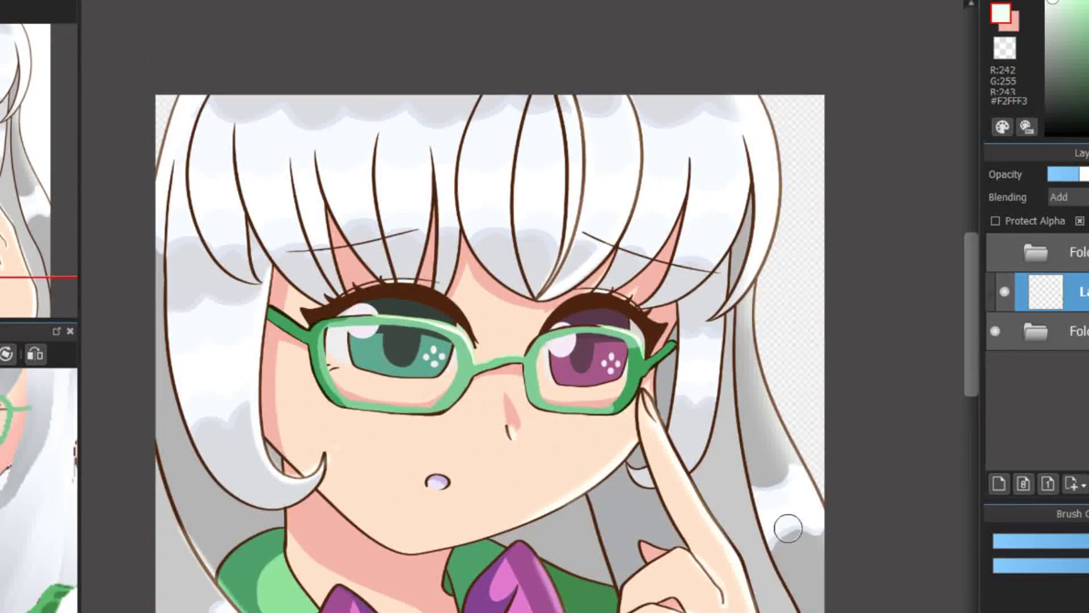
pyautogui.scroll(2, 845, 402)
pyautogui.scroll(-2, 651, 503)
pyautogui.scroll(2, 564, 572)
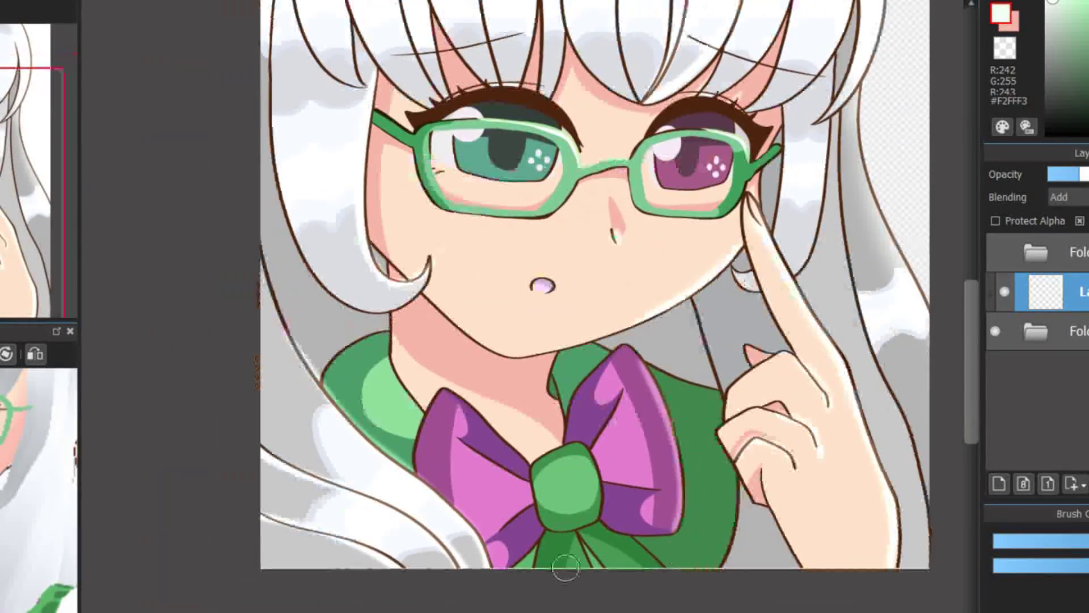
pyautogui.scroll(-2, 594, 306)
pyautogui.scroll(2, 594, 307)
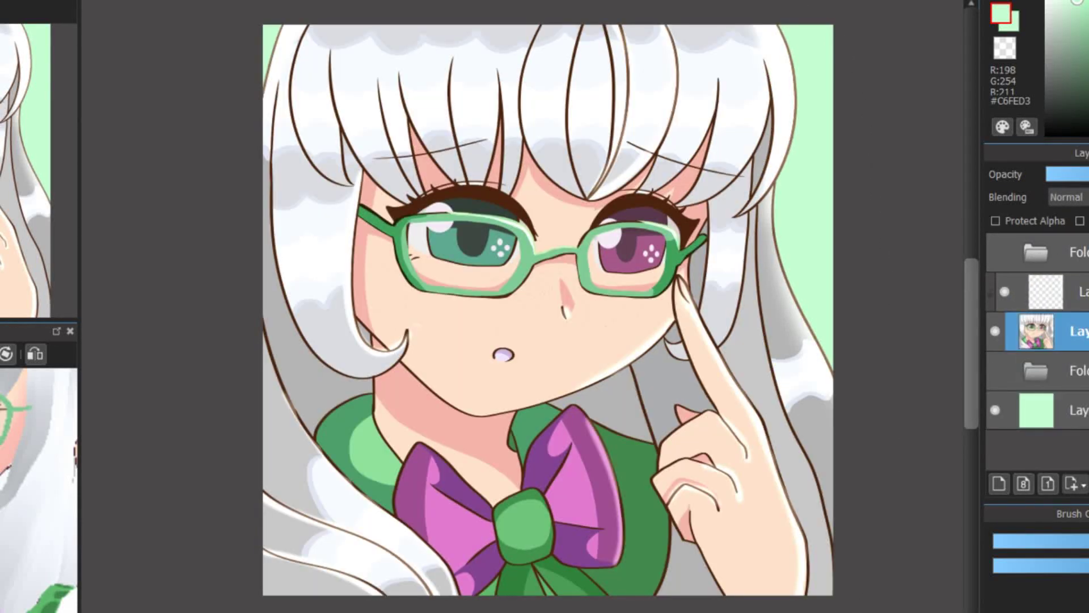
# Step: Select the outer hair along the picture's right edge on the merged artwork layer, blur it and clear the selection
pyautogui.moveTo(750, 187); pyautogui.dragTo(834, 596)
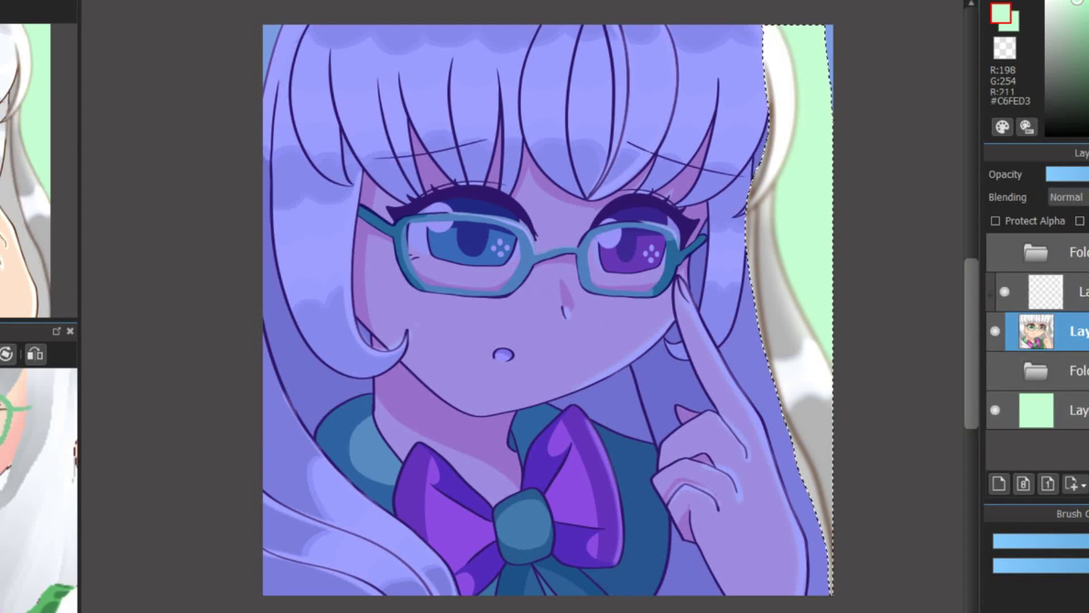
pyautogui.hotkey('ctrl', 'd')
pyautogui.moveTo(821, 596); pyautogui.dragTo(823, 606)
# Step: Select and blur the outer left hair, the lower-left strands and the hair behind the jaw, clearing the selection when done
pyautogui.moveTo(284, 10)
pyautogui.mouseDown()
pyautogui.moveTo(343, 388)
pyautogui.moveTo(465, 610)
pyautogui.mouseUp()
pyautogui.moveTo(330, 433)
pyautogui.mouseDown()
pyautogui.moveTo(375, 471)
pyautogui.moveTo(462, 592)
pyautogui.mouseUp()
pyautogui.moveTo(563, 400)
pyautogui.mouseDown()
pyautogui.moveTo(661, 344)
pyautogui.moveTo(593, 400)
pyautogui.mouseUp()
pyautogui.hotkey('ctrl', 'd')
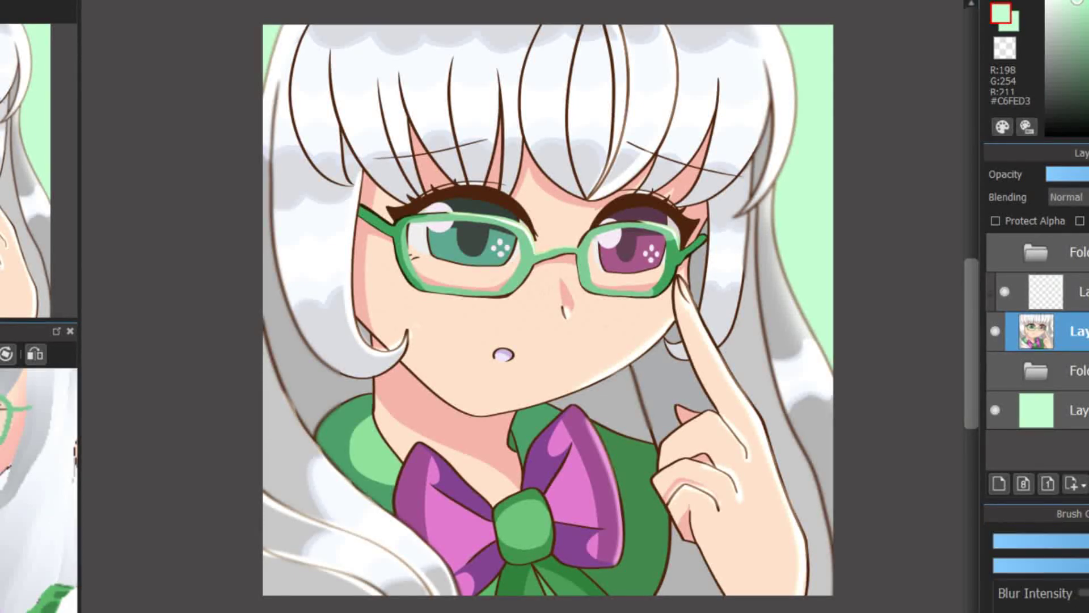
# Step: Soften the remaining hair behind the jaw, the leftmost bangs and the right side lock with the Blur tool
pyautogui.moveTo(638, 395); pyautogui.dragTo(650, 426)
pyautogui.moveTo(292, 92); pyautogui.dragTo(346, 187)
pyautogui.moveTo(739, 328); pyautogui.dragTo(708, 202)
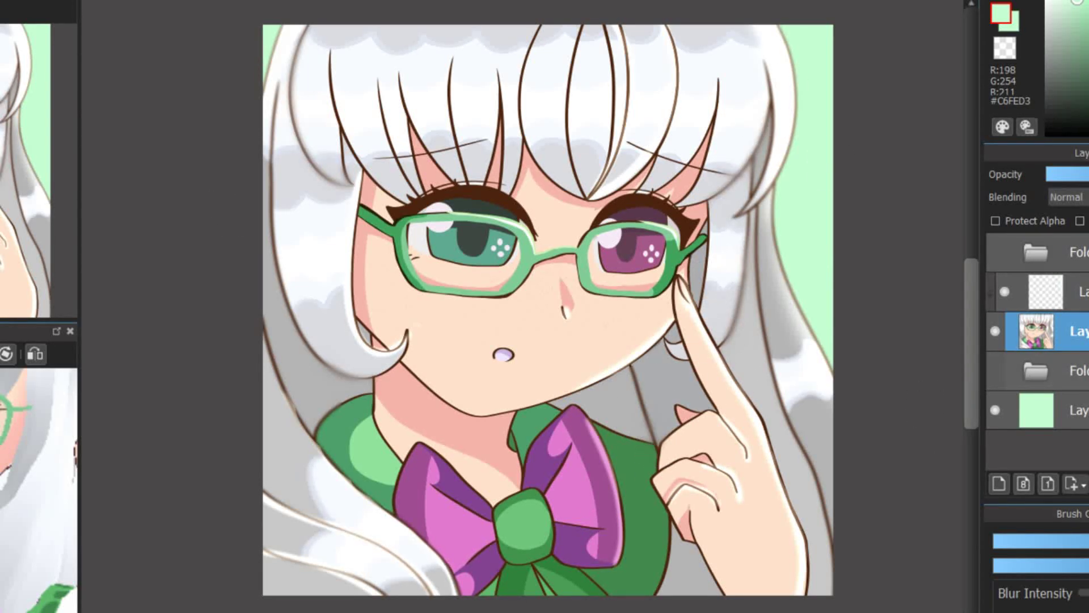
pyautogui.scroll(1, 696, 153)
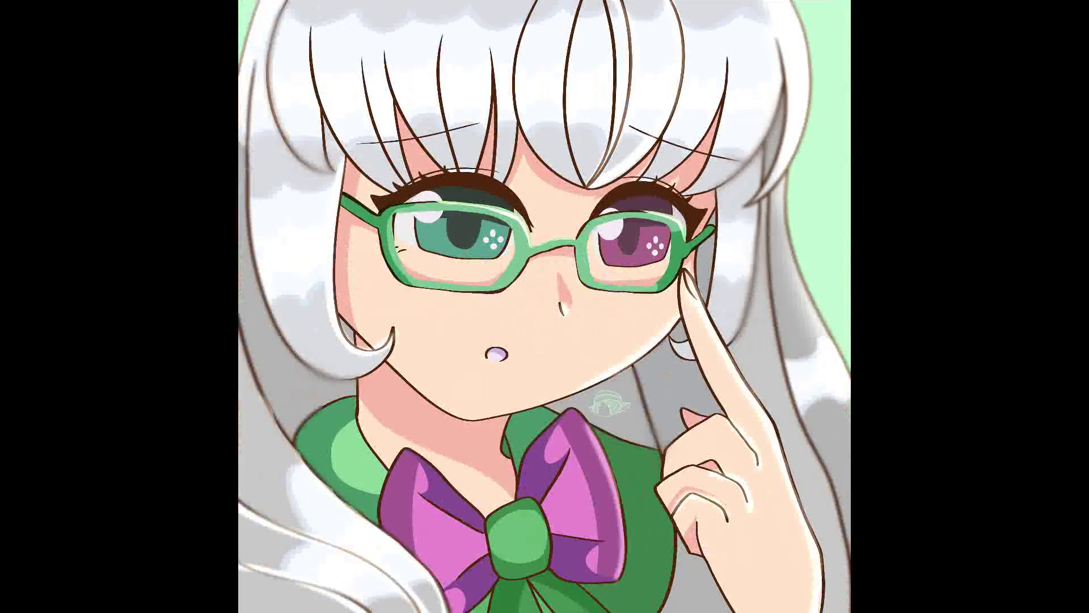